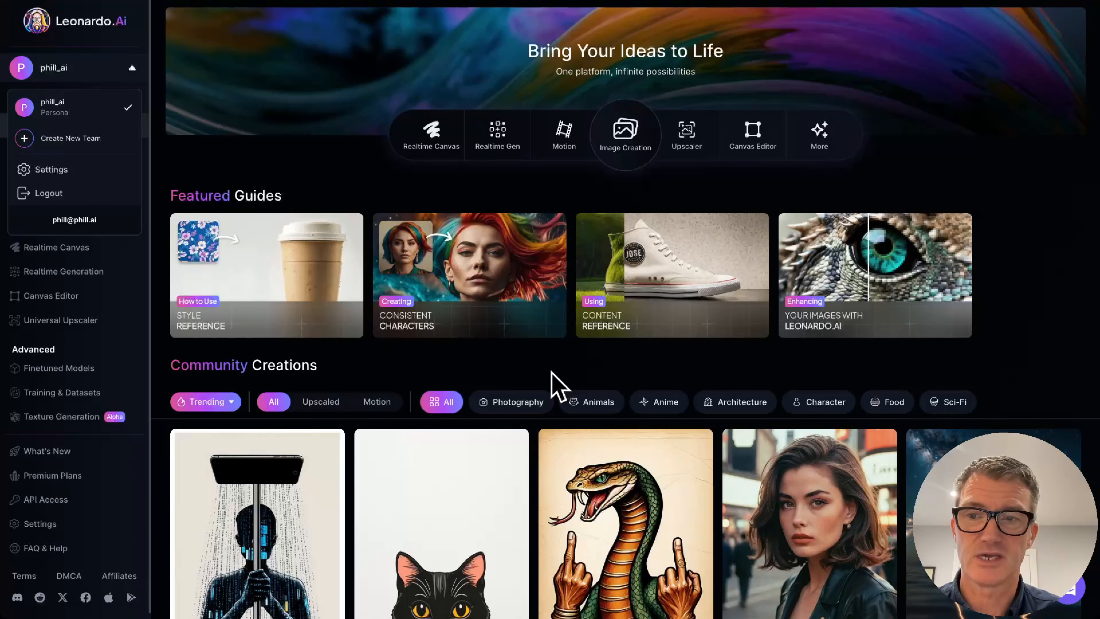
{"action": "scroll", "coordinate": [559, 385], "scroll_direction": "down", "scroll_amount": 6}
{"action": "scroll", "coordinate": [555, 382], "scroll_direction": "up", "scroll_amount": 5}
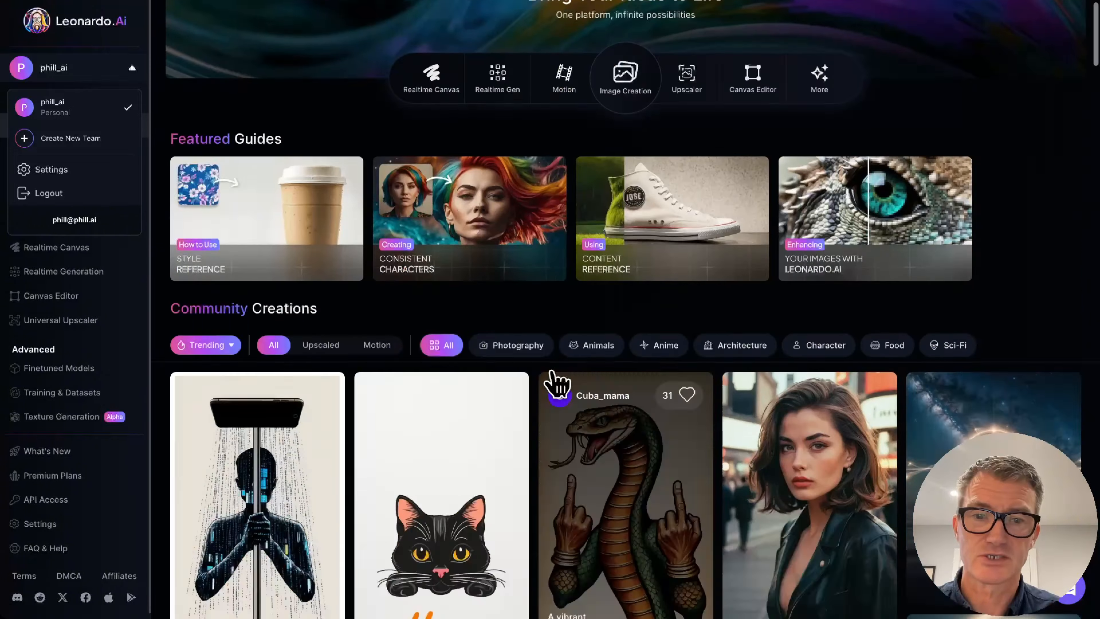
{"action": "scroll", "coordinate": [557, 382], "scroll_direction": "up", "scroll_amount": 2}
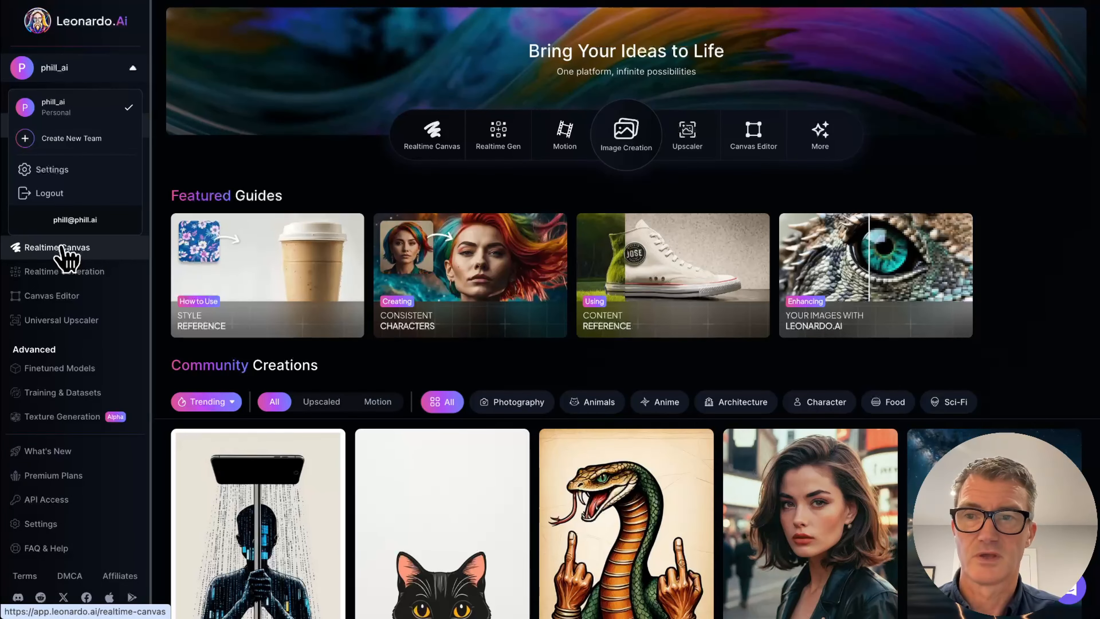
Open Realtime Canvas and replace the existing prompt with "cyborg in new york".
{"action": "left_click", "coordinate": [61, 247]}
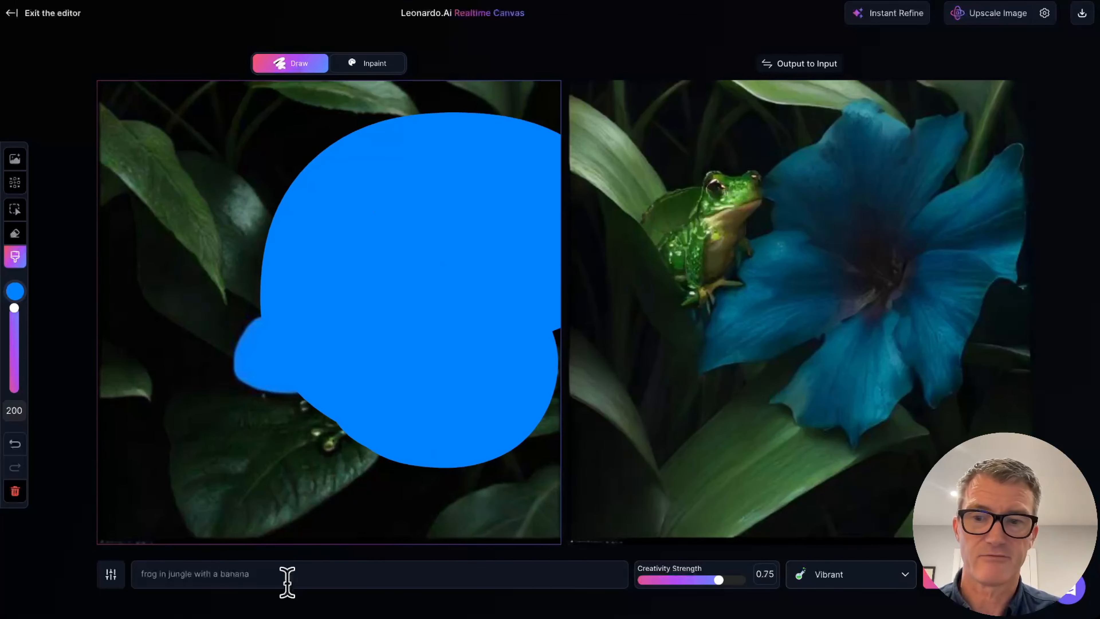
{"action": "triple_click", "coordinate": [273, 579]}
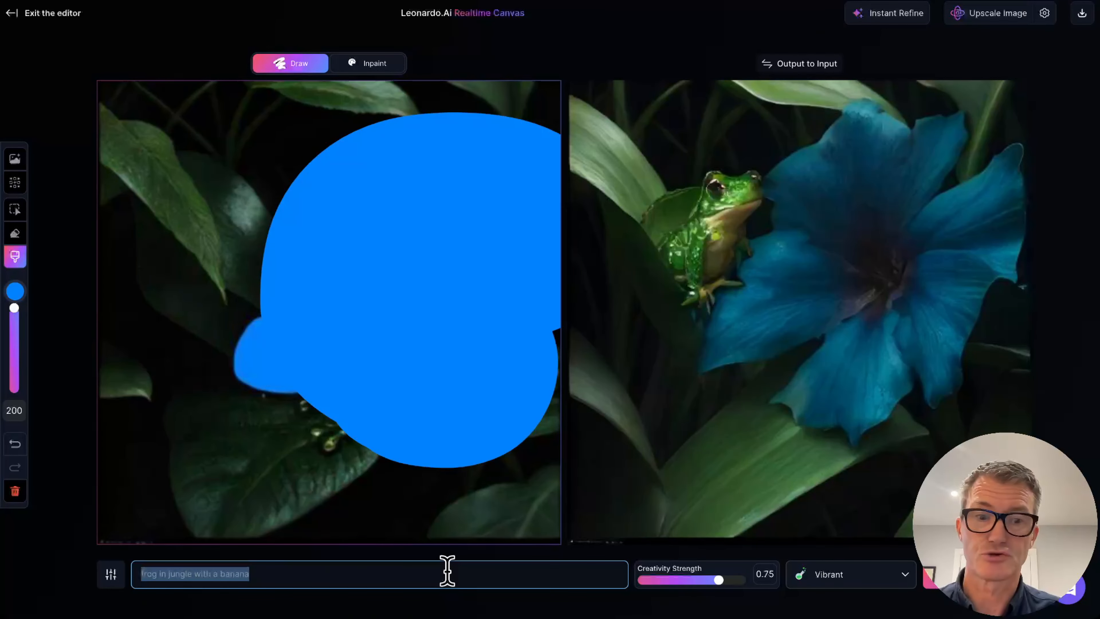
{"action": "key", "text": "BackSpace"}
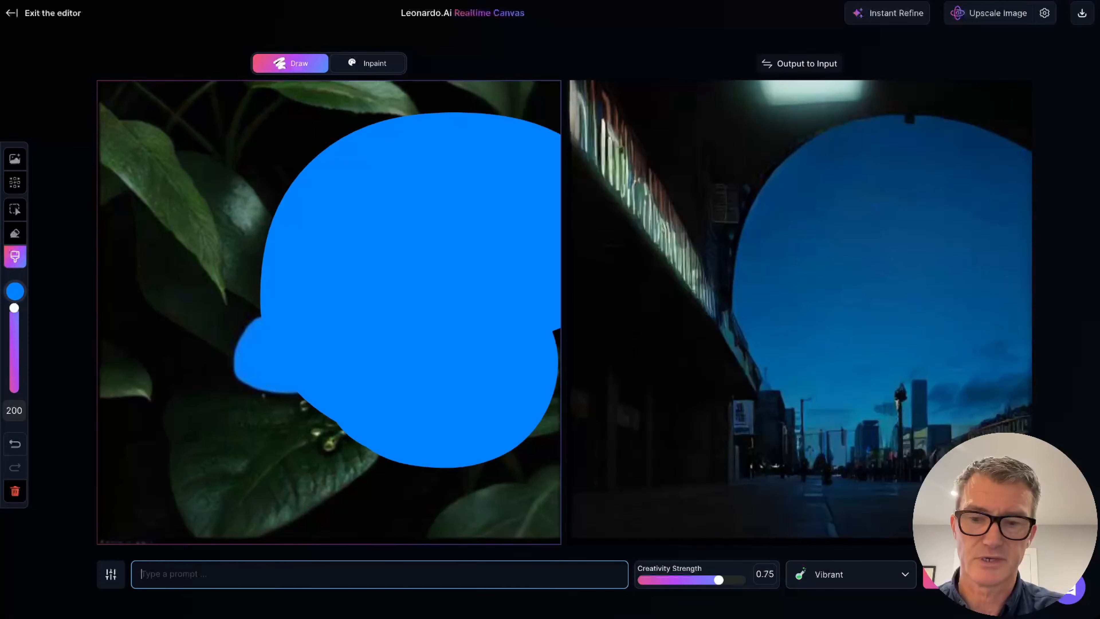
{"action": "type", "text": "cyborg"}
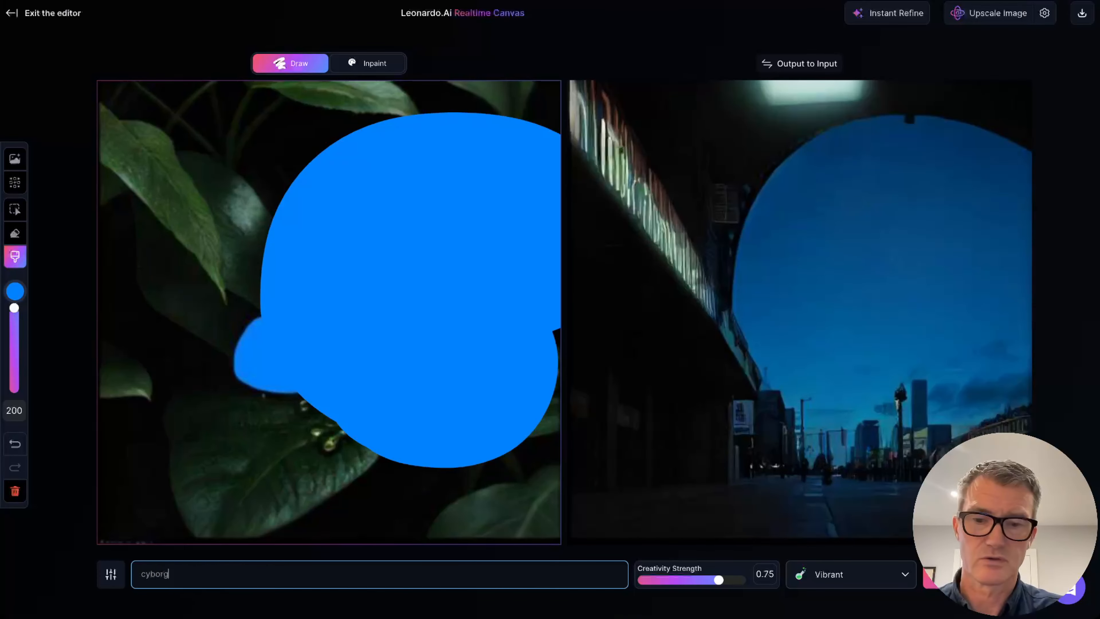
{"action": "type", "text": " in new yor"}
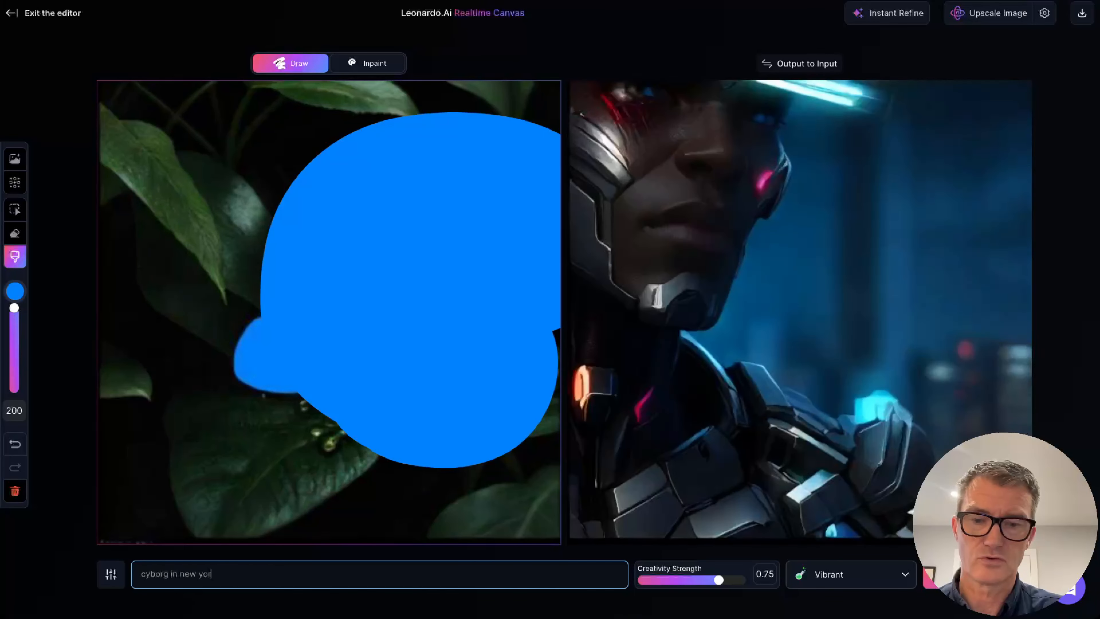
{"action": "type", "text": "k"}
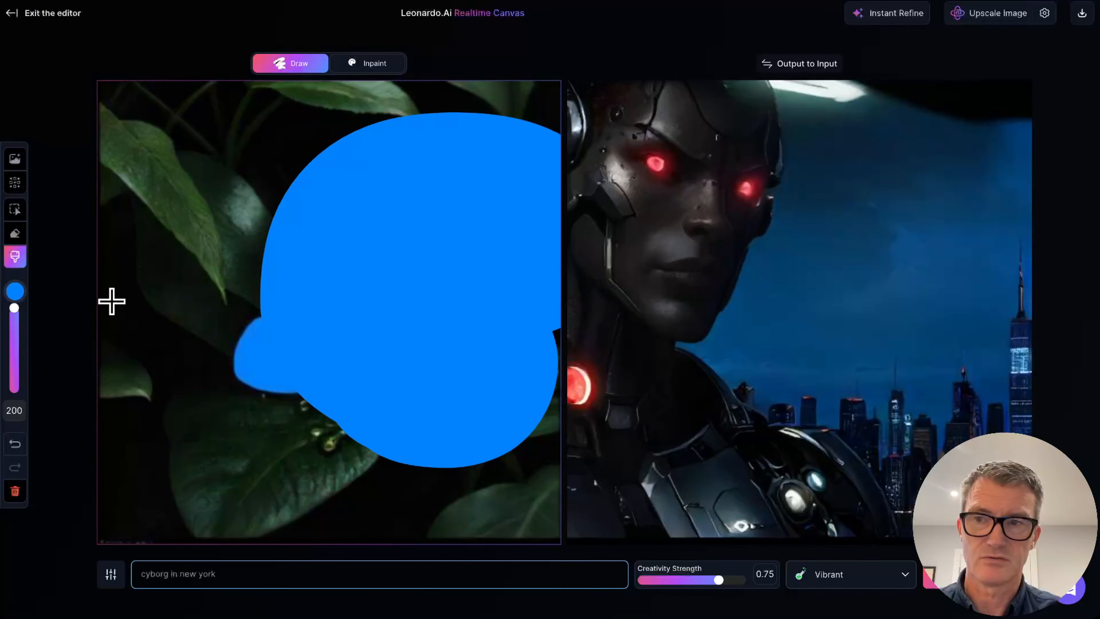
Erase the existing artwork from the drawing canvas and ready the brush at size 78.
{"action": "left_click", "coordinate": [14, 234]}
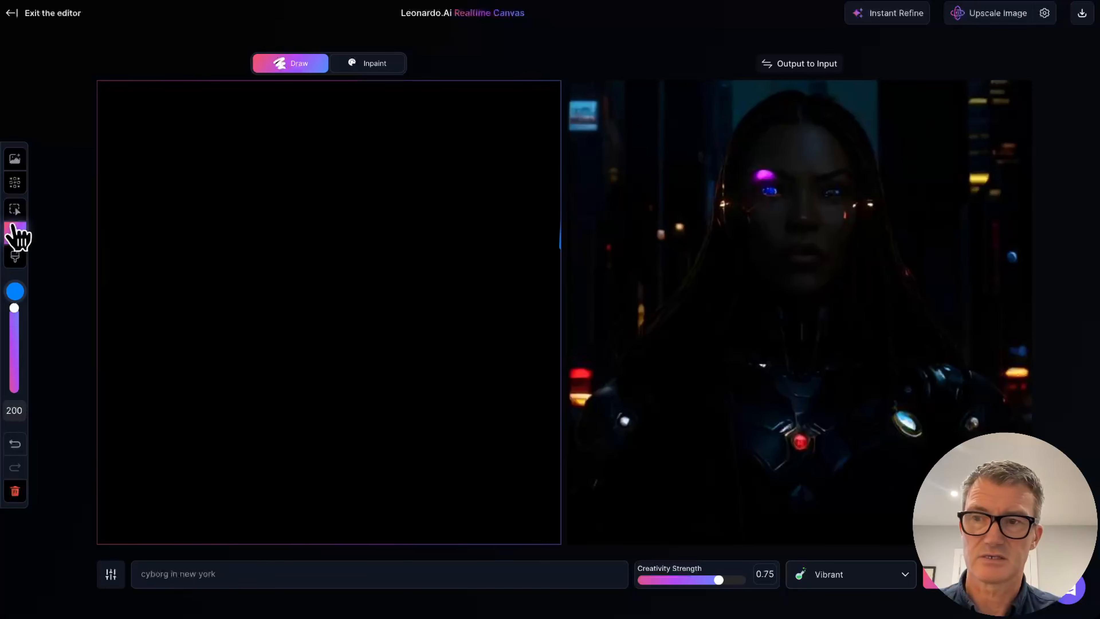
{"action": "left_click_drag", "start_coordinate": [13, 309], "coordinate": [13, 360]}
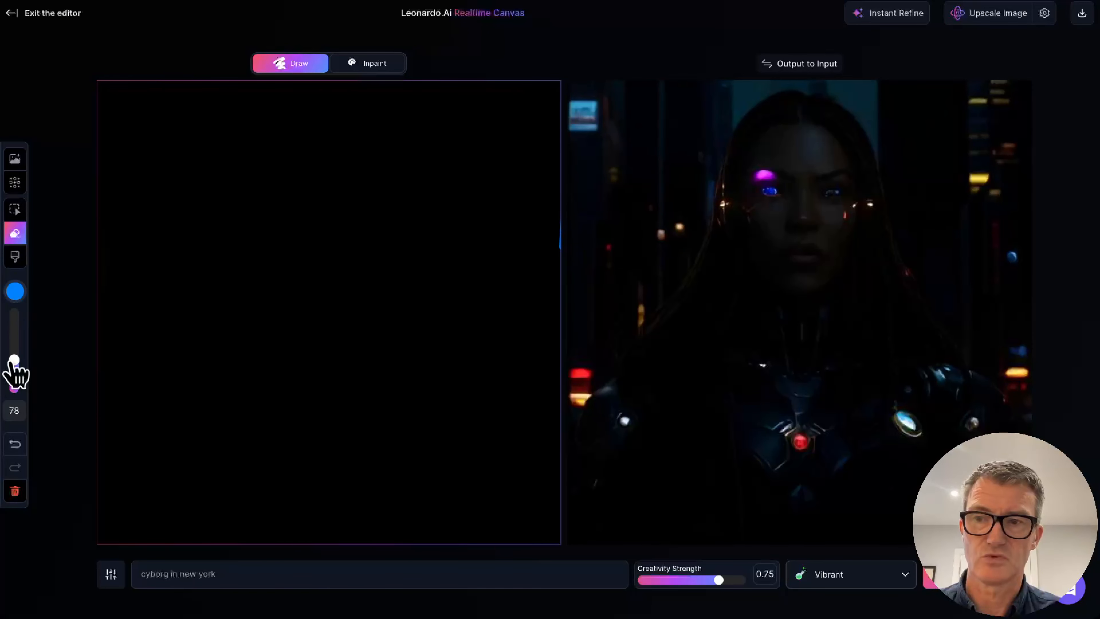
{"action": "key", "text": "b"}
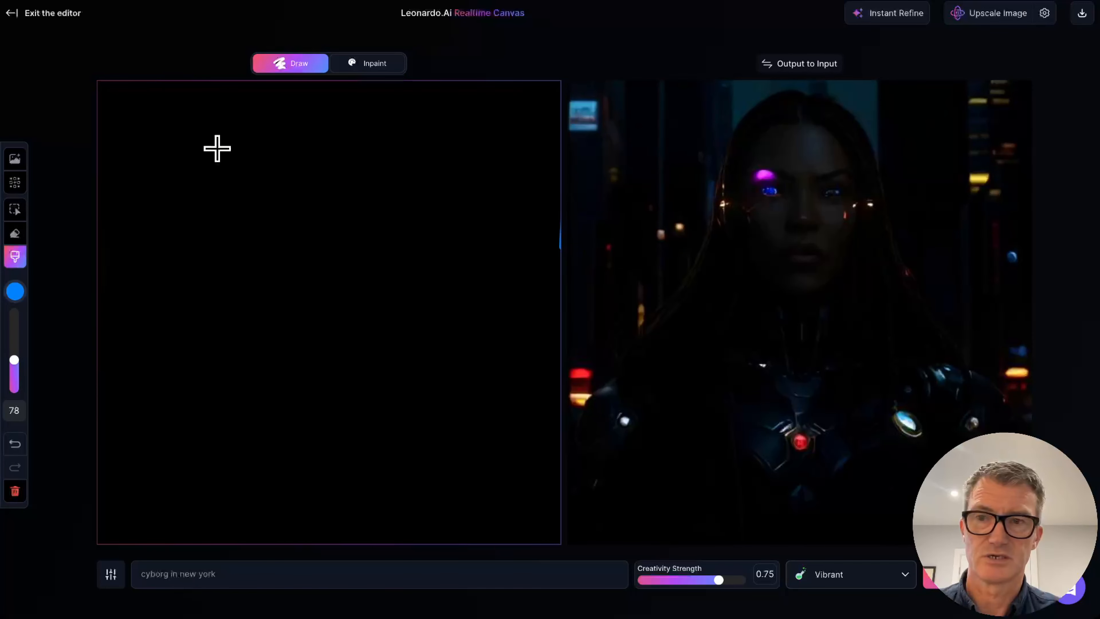
Paint a rough blue human figure with head, torso, outstretched arms, forked hands and two spread legs on the canvas.
{"action": "mouse_move", "coordinate": [317, 197]}
{"action": "left_mouse_down"}
{"action": "mouse_move", "coordinate": [307, 233]}
{"action": "mouse_move", "coordinate": [297, 168]}
{"action": "mouse_move", "coordinate": [287, 393]}
{"action": "mouse_move", "coordinate": [273, 305]}
{"action": "mouse_move", "coordinate": [140, 309]}
{"action": "left_mouse_up"}
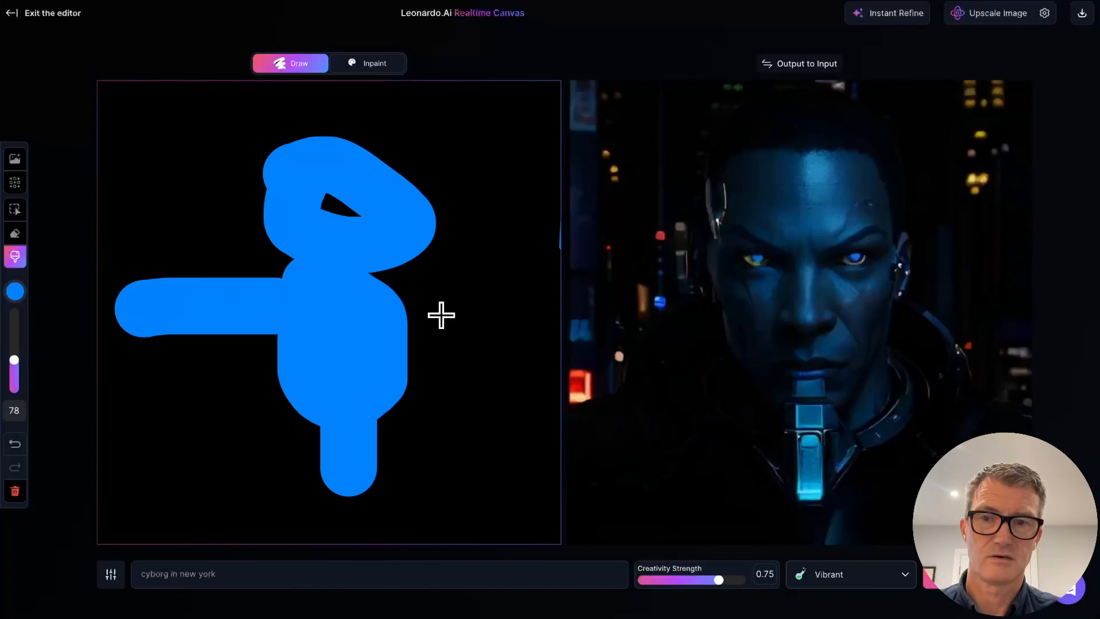
{"action": "left_click_drag", "start_coordinate": [398, 306], "coordinate": [491, 304]}
{"action": "left_click_drag", "start_coordinate": [347, 462], "coordinate": [280, 521]}
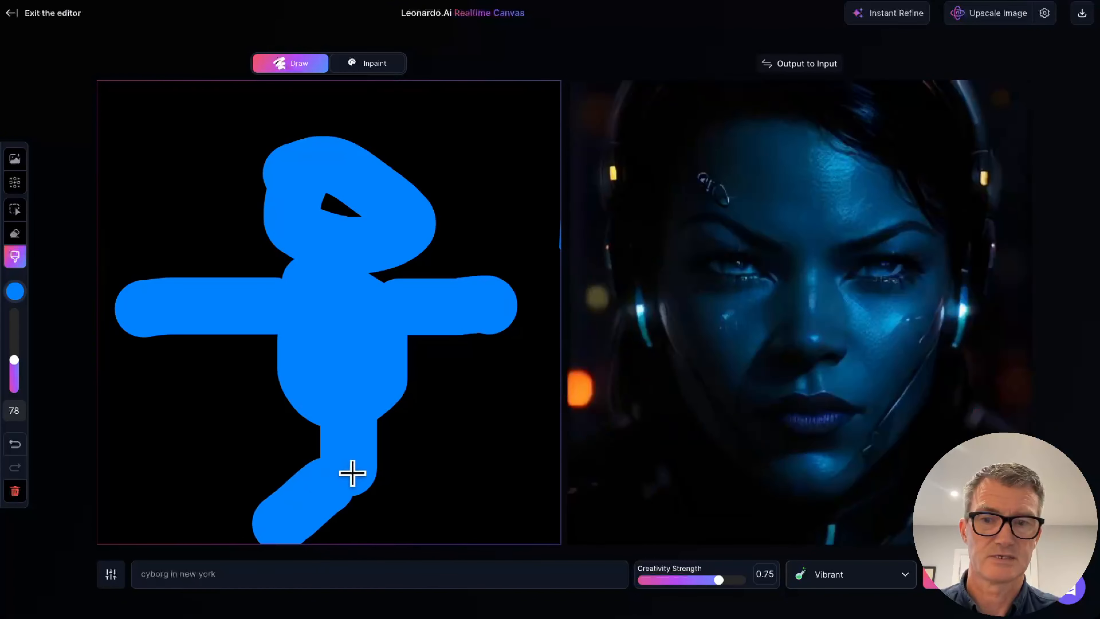
{"action": "left_click_drag", "start_coordinate": [353, 472], "coordinate": [414, 531]}
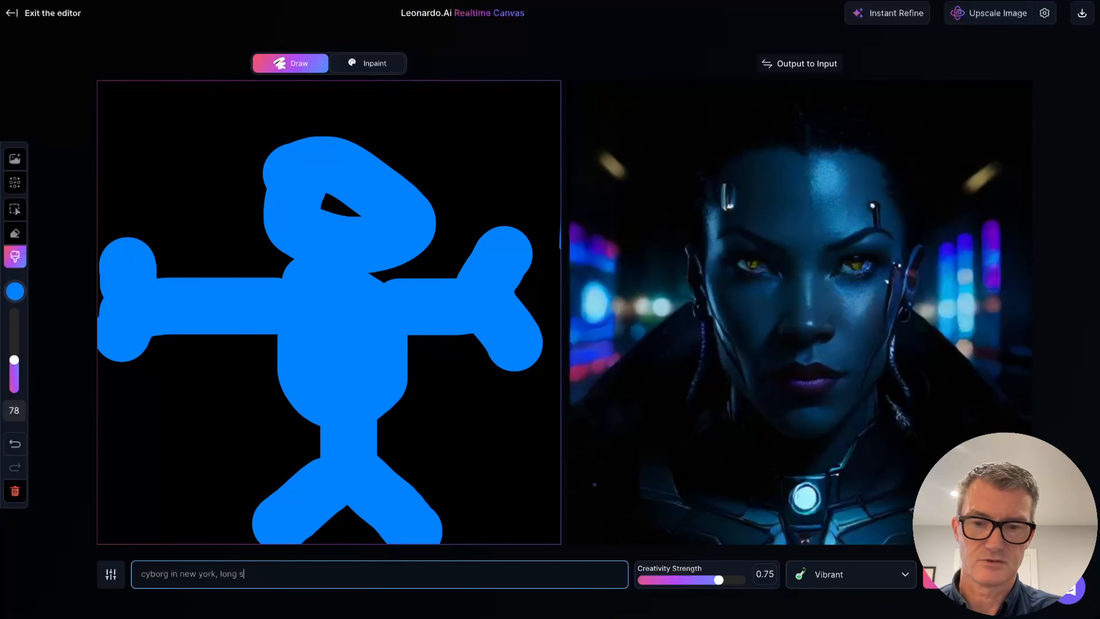
Extend the prompt to read "cyborg in new york, long full body shot".
{"action": "key", "text": "BackSpace"}
{"action": "type", "text": "full bod"}
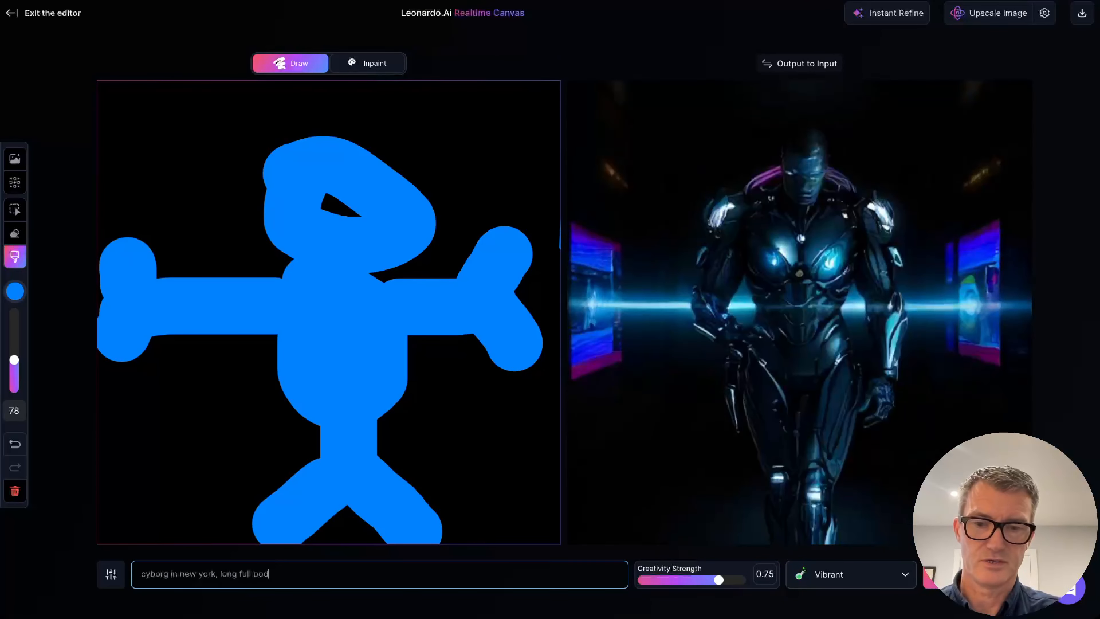
{"action": "type", "text": "y shot"}
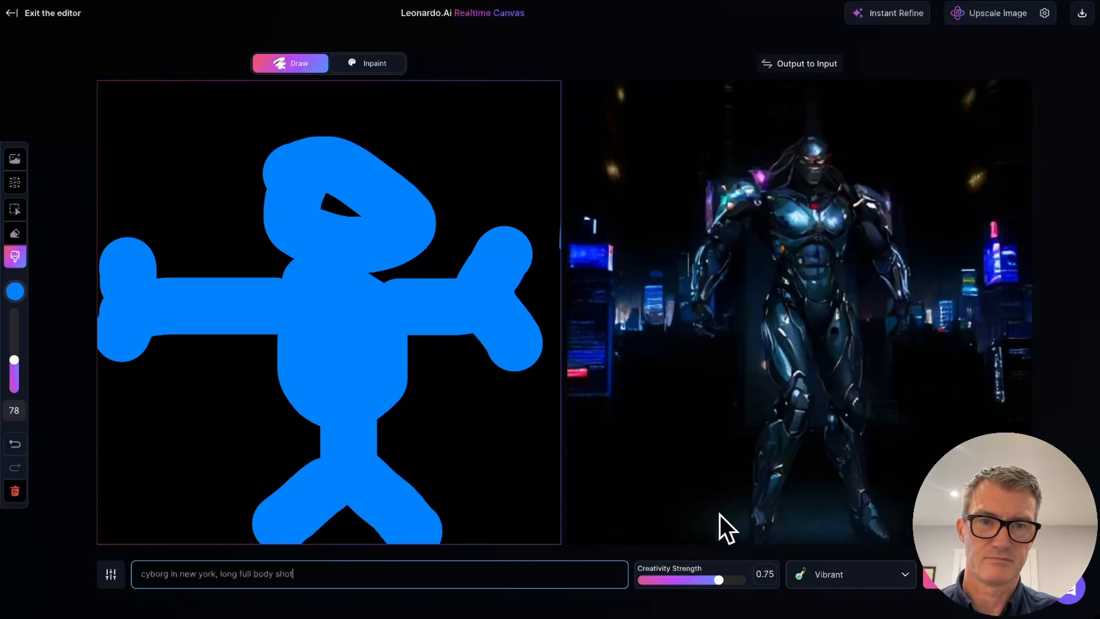
Try the Cinematic and Raytraced styles on the generated cyborg image.
{"action": "left_click", "coordinate": [866, 581]}
{"action": "left_click", "coordinate": [858, 289]}
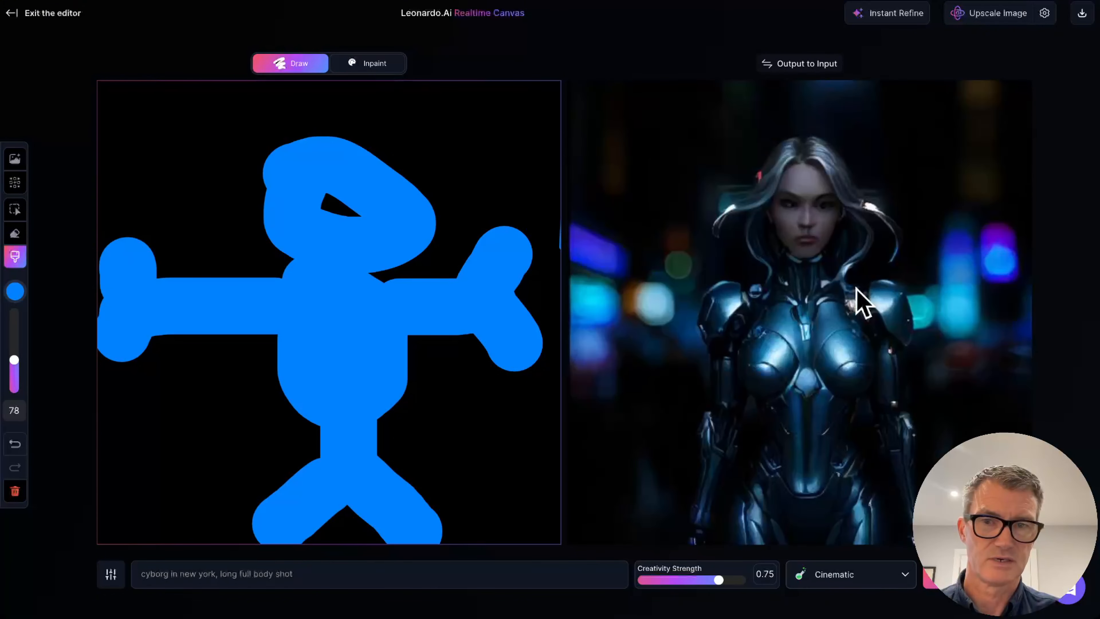
{"action": "left_click", "coordinate": [840, 569]}
{"action": "left_click", "coordinate": [832, 462]}
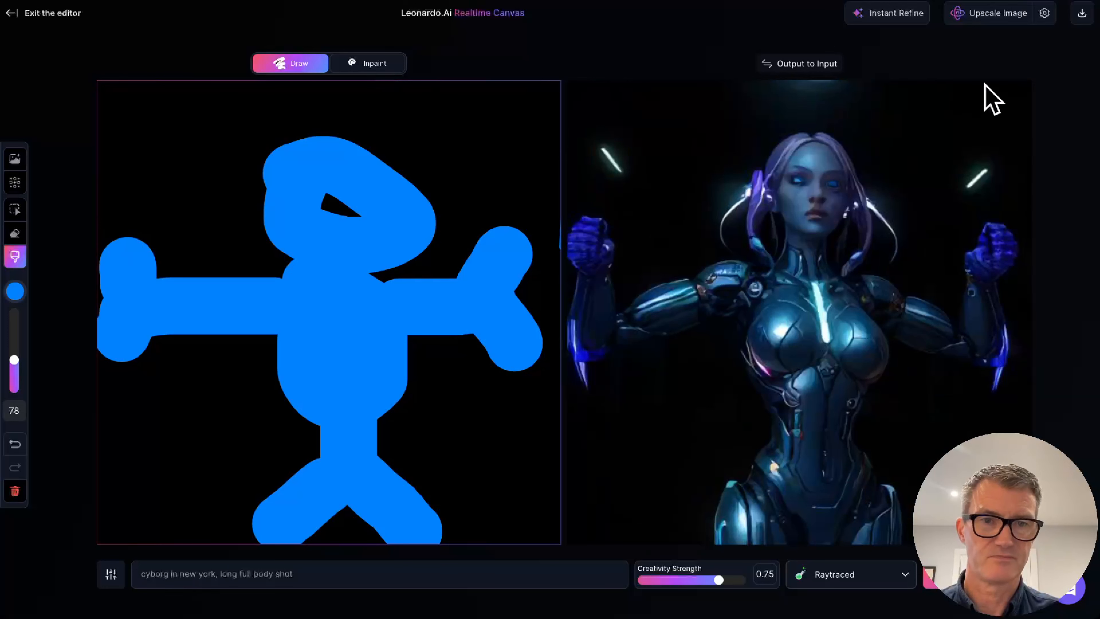
Set the creativity strength to 0.62 and the image style to Sketch Color.
{"action": "left_click", "coordinate": [695, 580]}
{"action": "left_click", "coordinate": [907, 583]}
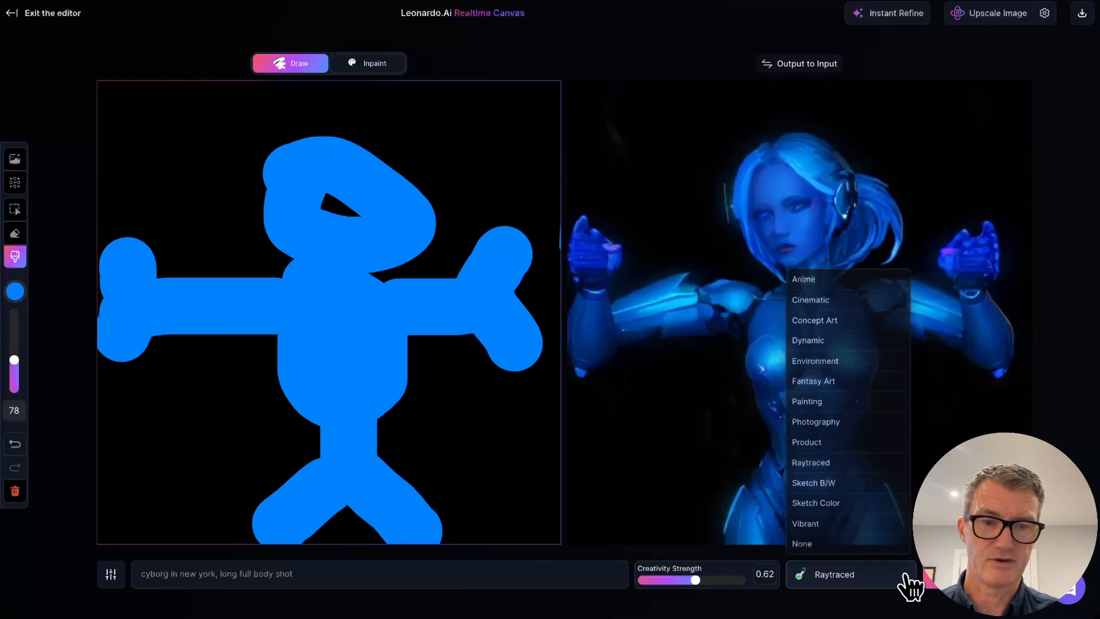
{"action": "left_click", "coordinate": [843, 503]}
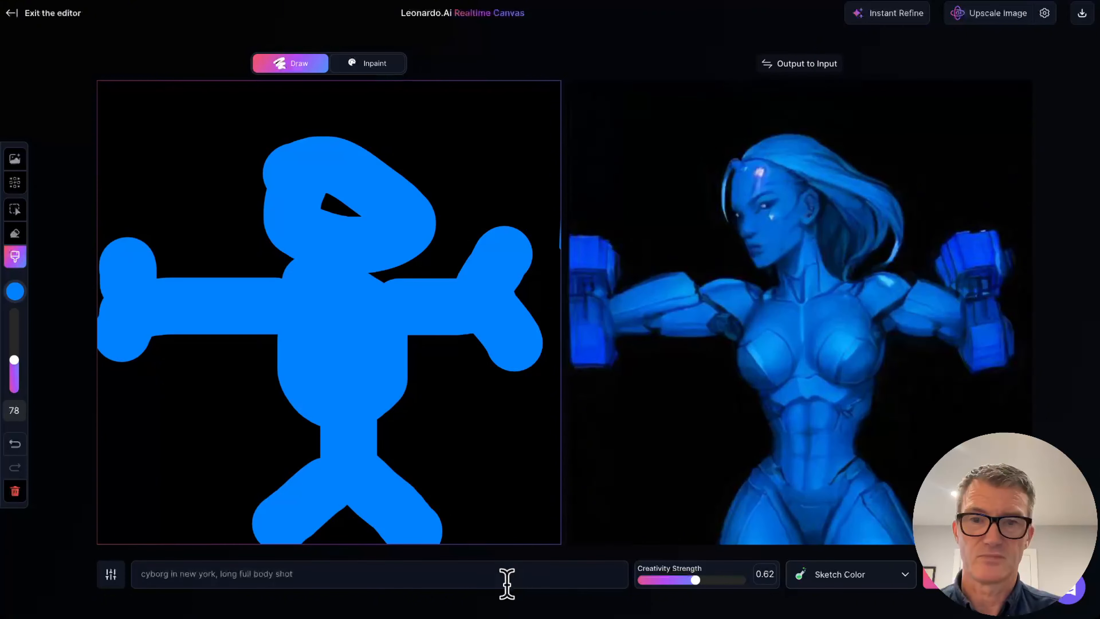
Leave Realtime Canvas, open Realtime Generation and generate an image from the prompt "cyborg in london".
{"action": "left_click", "coordinate": [9, 13]}
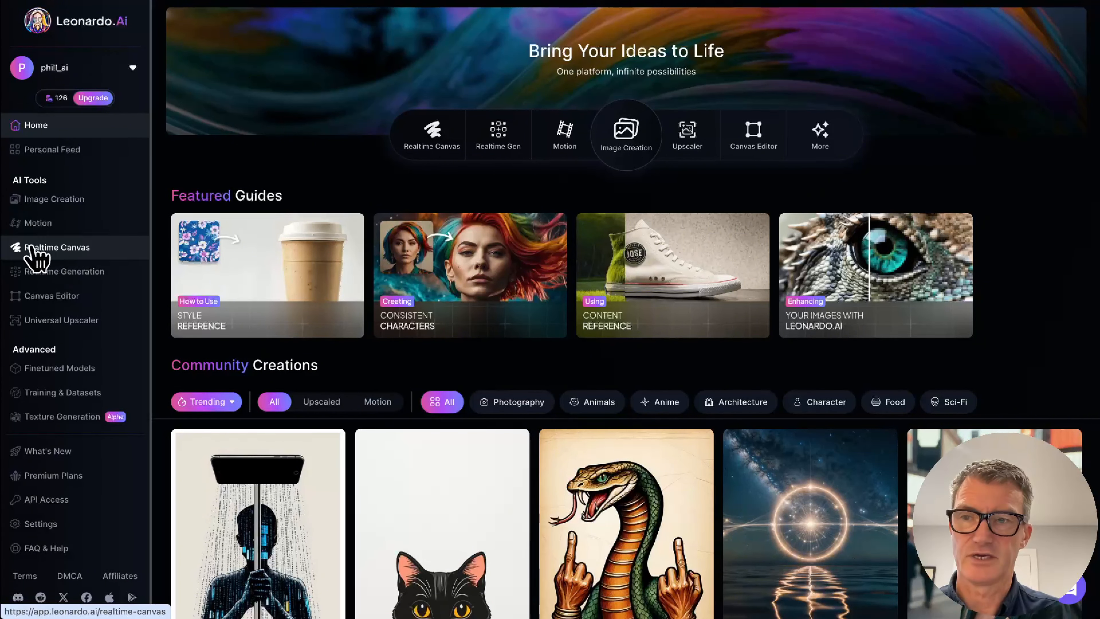
{"action": "left_click", "coordinate": [46, 272]}
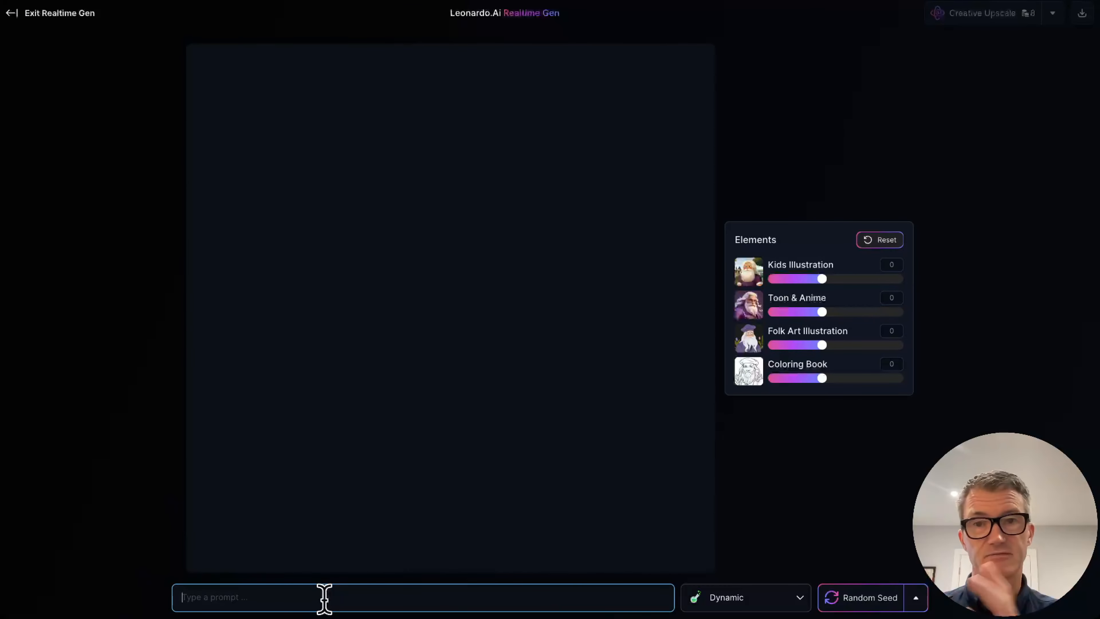
{"action": "type", "text": "cybo"}
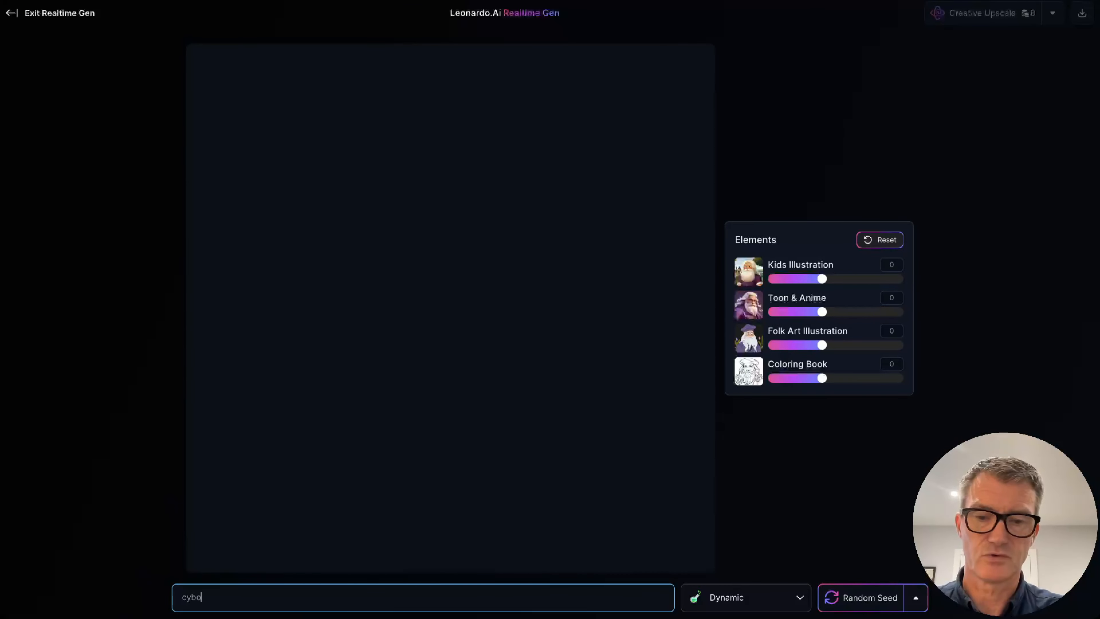
{"action": "type", "text": "rg in london"}
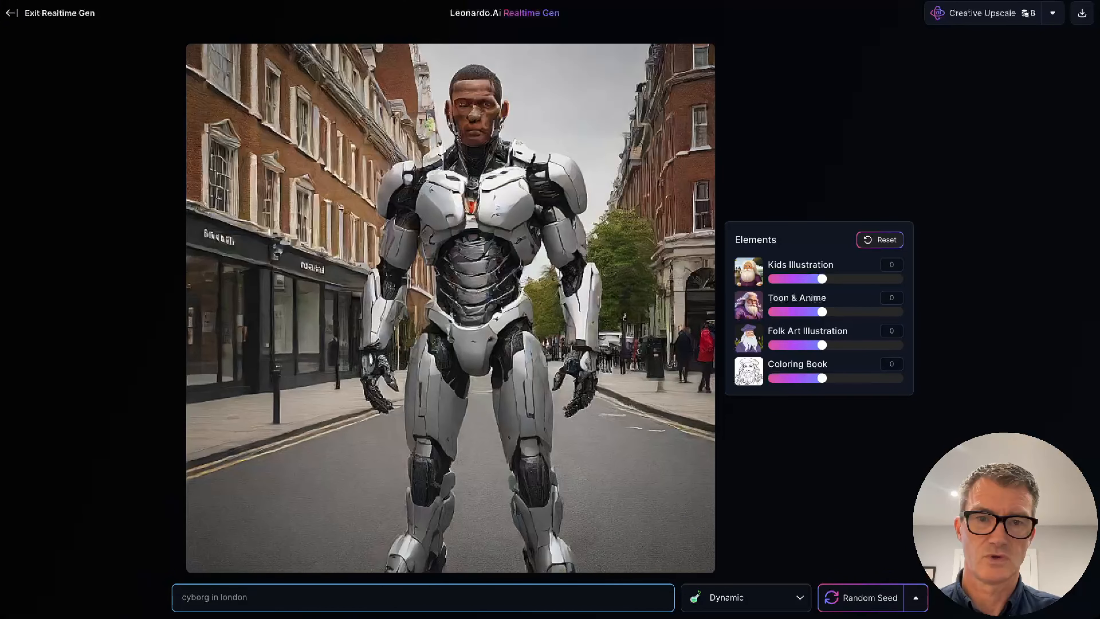
Experiment with the first two element strengths, settling on -0.3 for Kids Illustration and 0.8 for Toon & Anime.
{"action": "left_click_drag", "start_coordinate": [822, 279], "coordinate": [872, 278]}
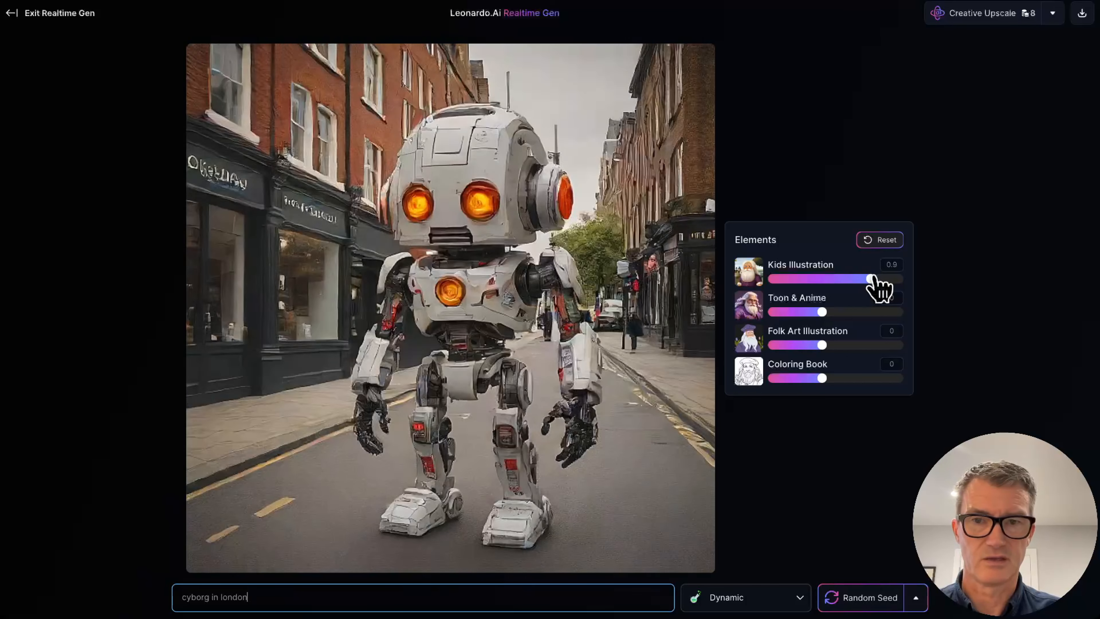
{"action": "left_click_drag", "start_coordinate": [822, 311], "coordinate": [781, 316]}
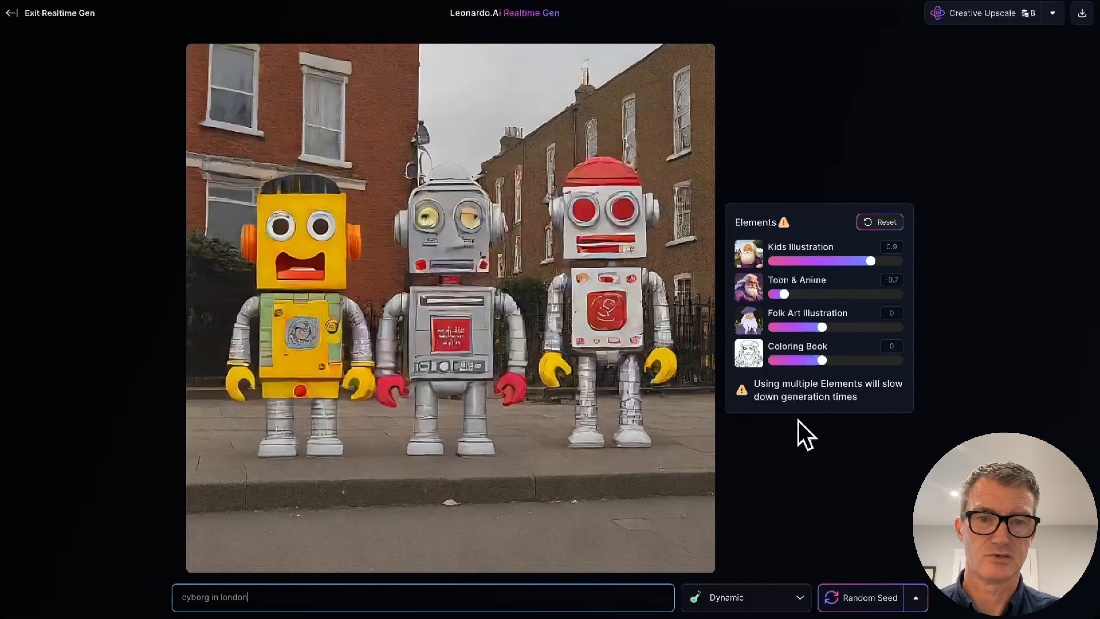
{"action": "left_click", "coordinate": [865, 294]}
{"action": "left_click_drag", "start_coordinate": [869, 261], "coordinate": [807, 261]}
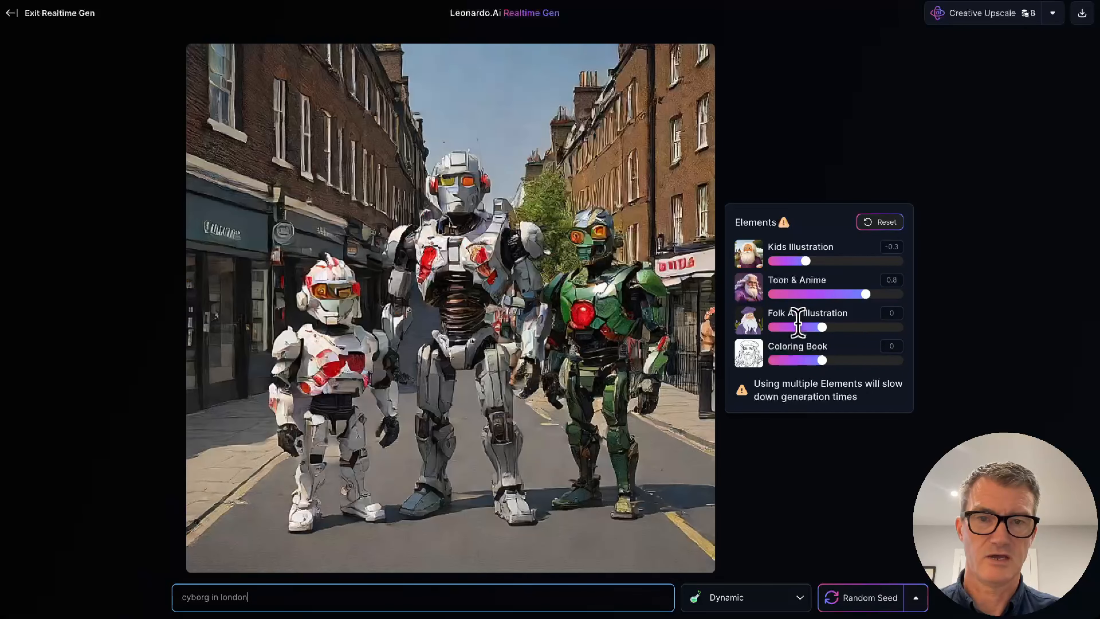
Set the Folk Art Illustration element to -0.5 and the Coloring Book element to 0.8.
{"action": "left_click_drag", "start_coordinate": [821, 327], "coordinate": [790, 328]}
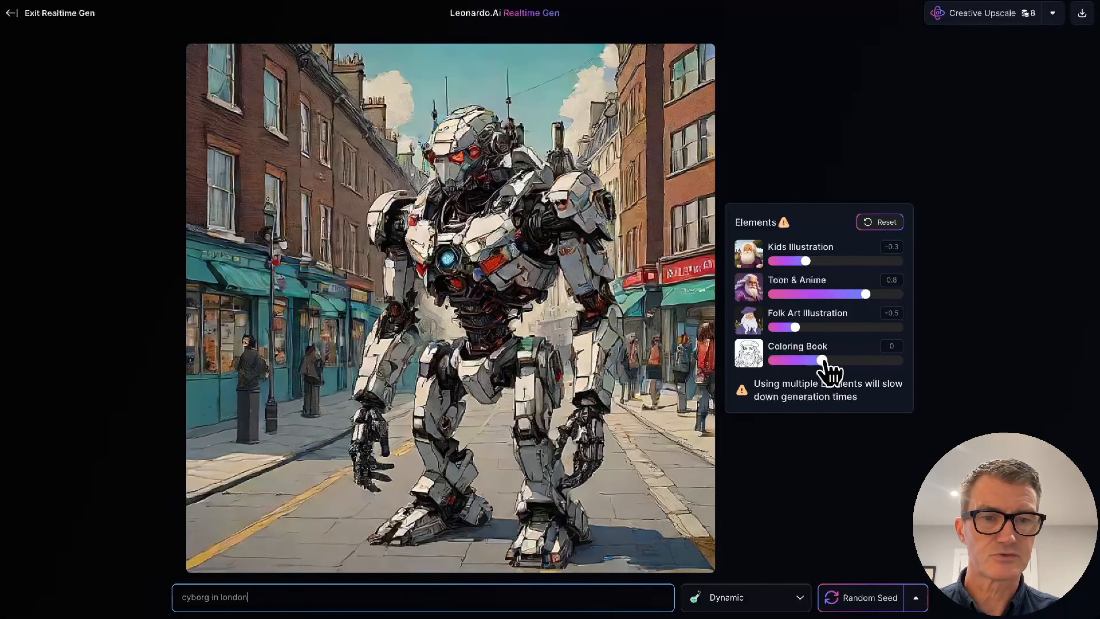
{"action": "left_click_drag", "start_coordinate": [823, 361], "coordinate": [860, 361]}
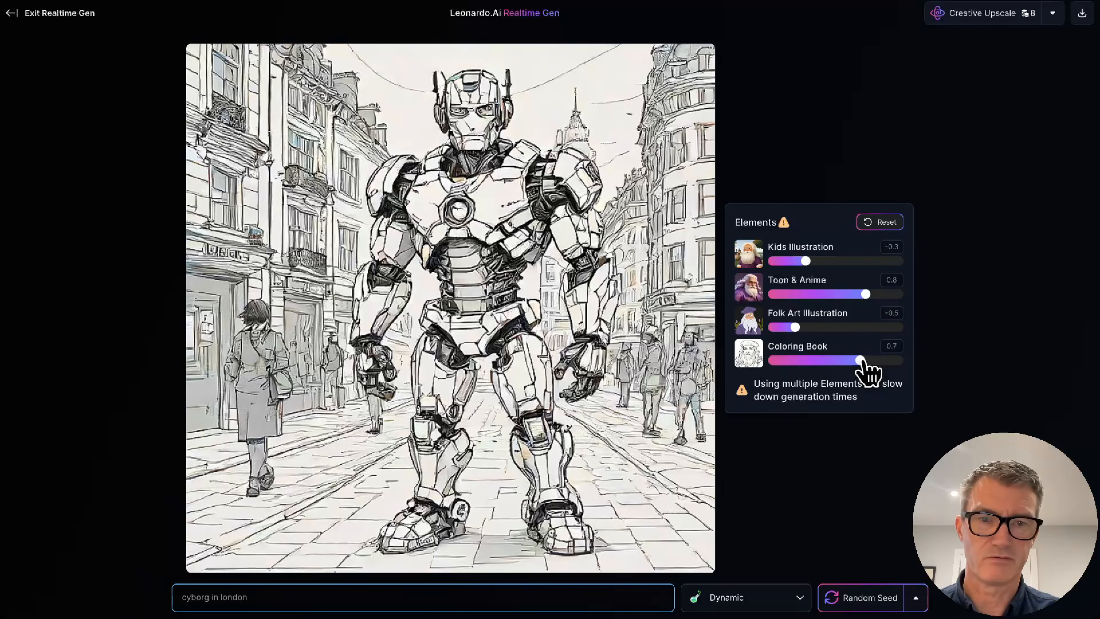
{"action": "mouse_move", "coordinate": [859, 360]}
{"action": "left_mouse_down"}
{"action": "mouse_move", "coordinate": [870, 360]}
{"action": "mouse_move", "coordinate": [818, 361]}
{"action": "mouse_move", "coordinate": [865, 361]}
{"action": "left_mouse_up"}
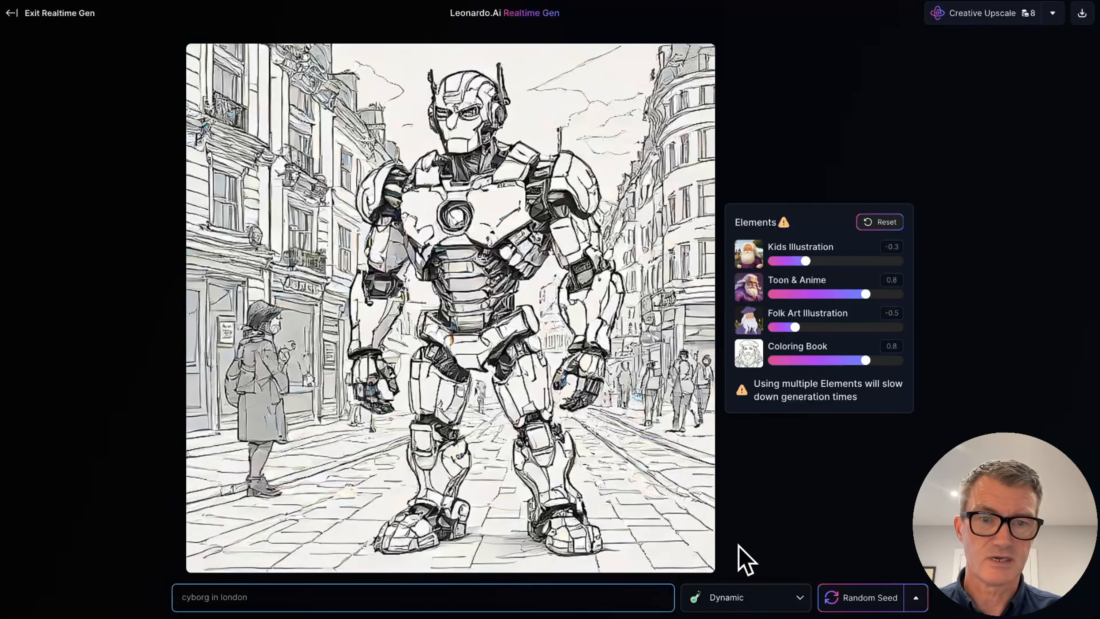
Change the style to Product with the Coloring Book element at 0, and regenerate the image with a random seed.
{"action": "left_click", "coordinate": [799, 597]}
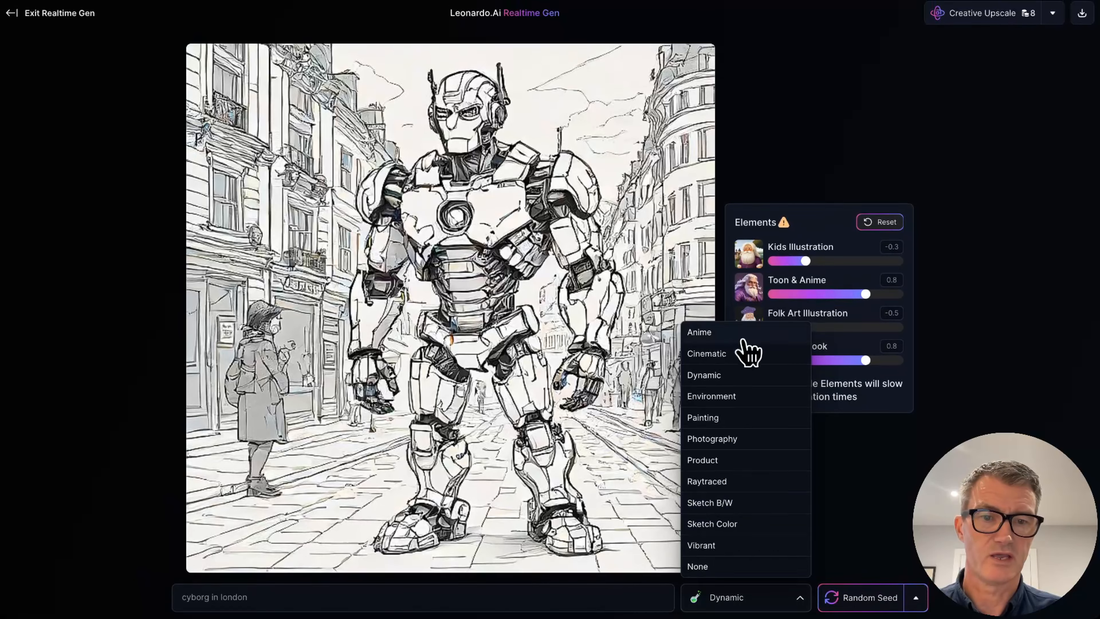
{"action": "left_click", "coordinate": [705, 459]}
{"action": "left_click_drag", "start_coordinate": [866, 360], "coordinate": [823, 361]}
{"action": "left_click", "coordinate": [843, 598]}
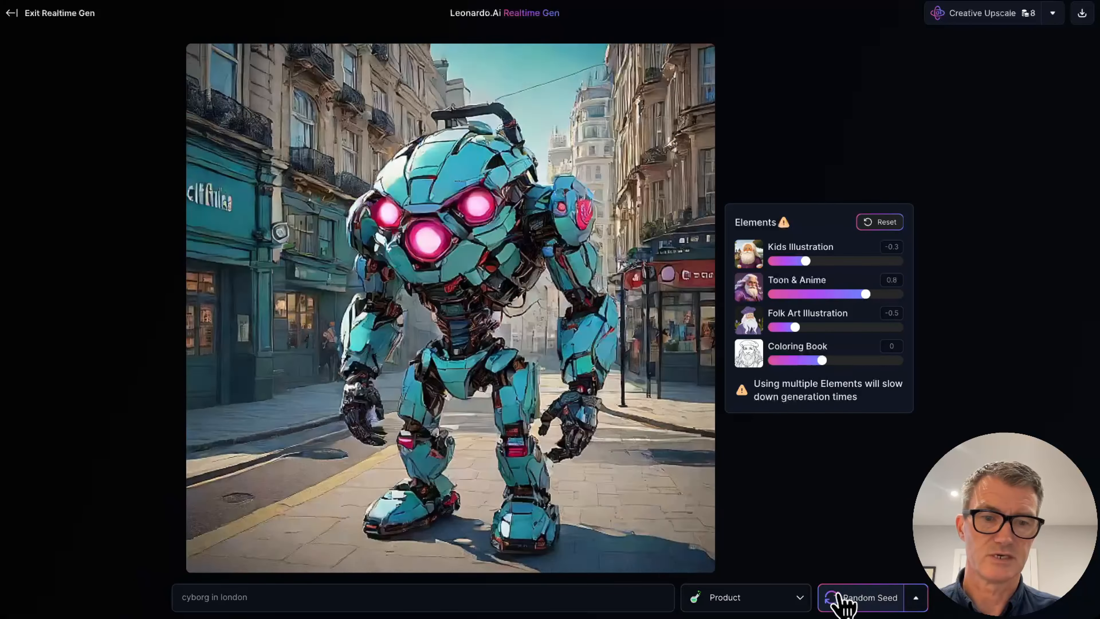
Leave Realtime Generation, open the Canvas Editor and place the uploaded portrait of the smiling man in the black V-neck shirt.
{"action": "left_click", "coordinate": [13, 13]}
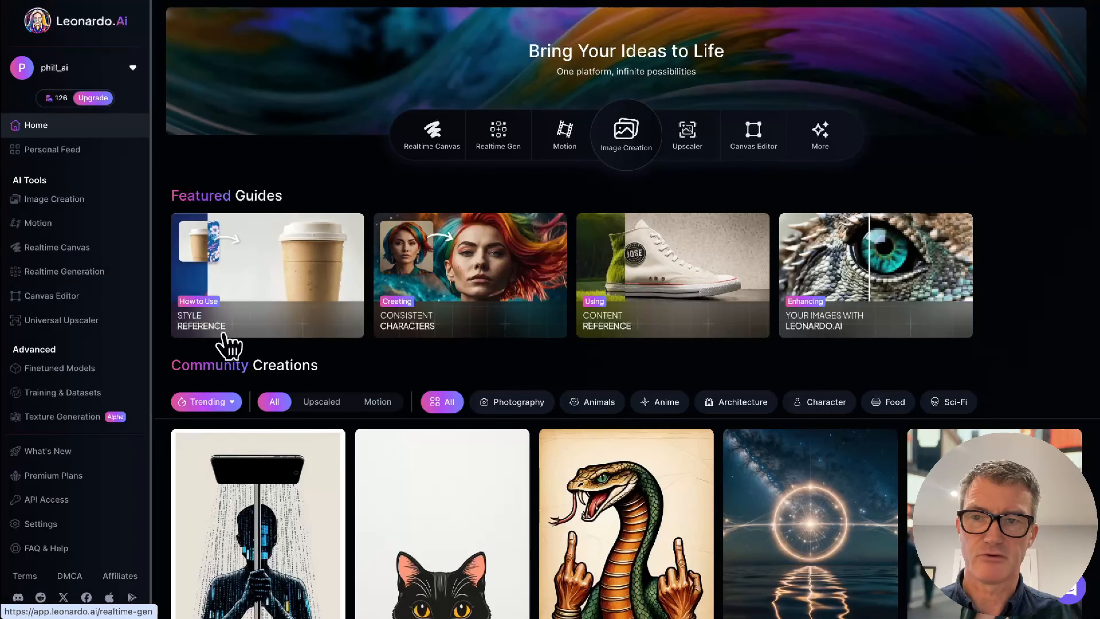
{"action": "left_click", "coordinate": [51, 299]}
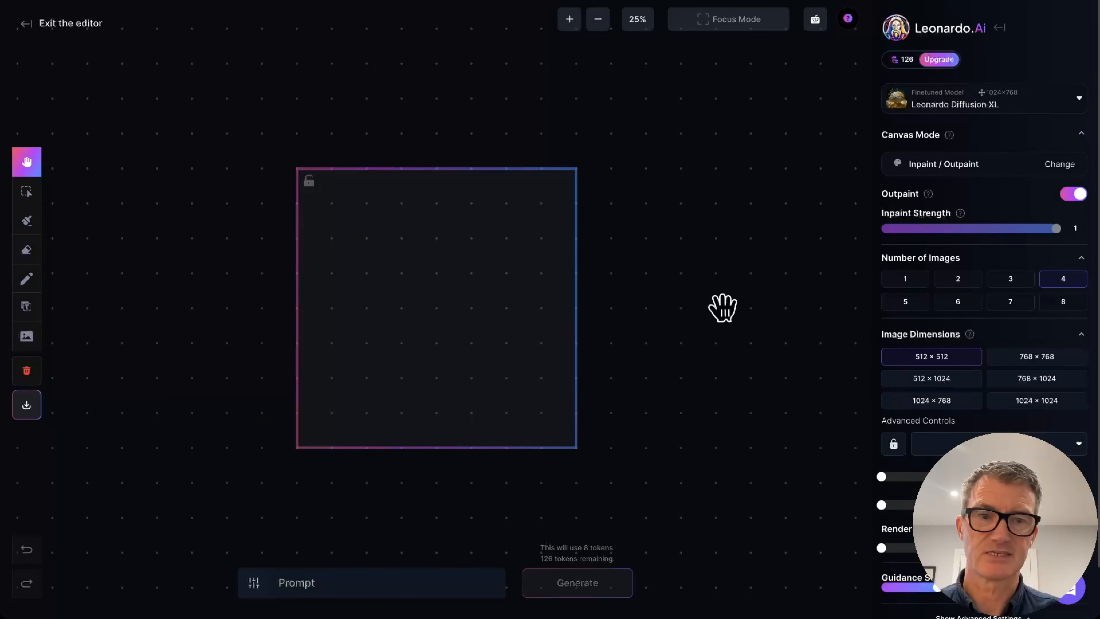
{"action": "left_click", "coordinate": [26, 337]}
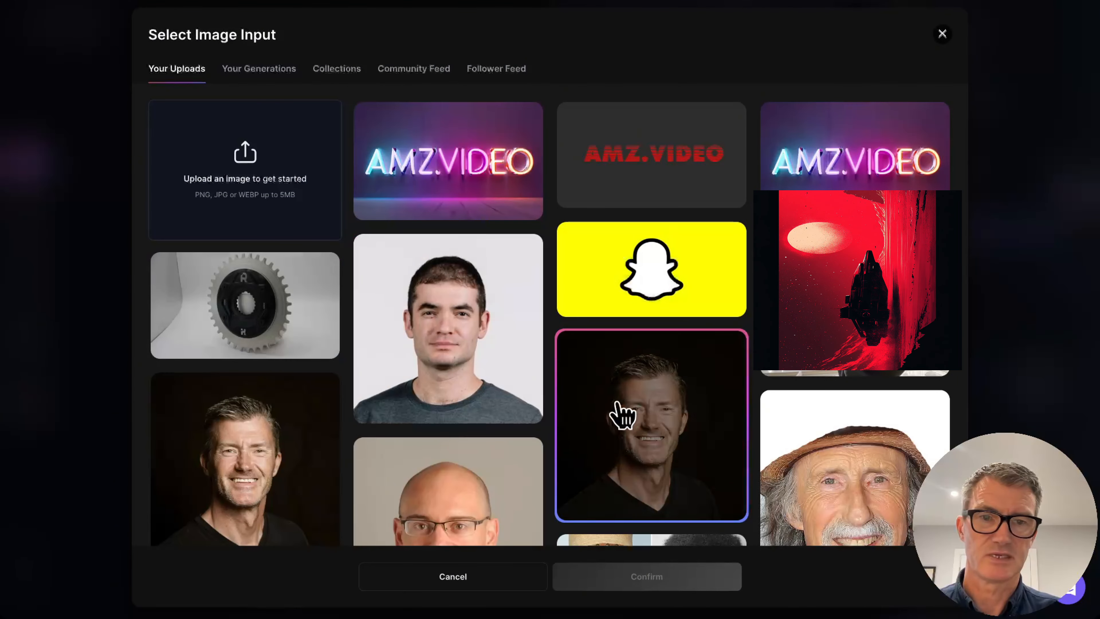
{"action": "left_click", "coordinate": [245, 459]}
{"action": "left_click", "coordinate": [643, 579]}
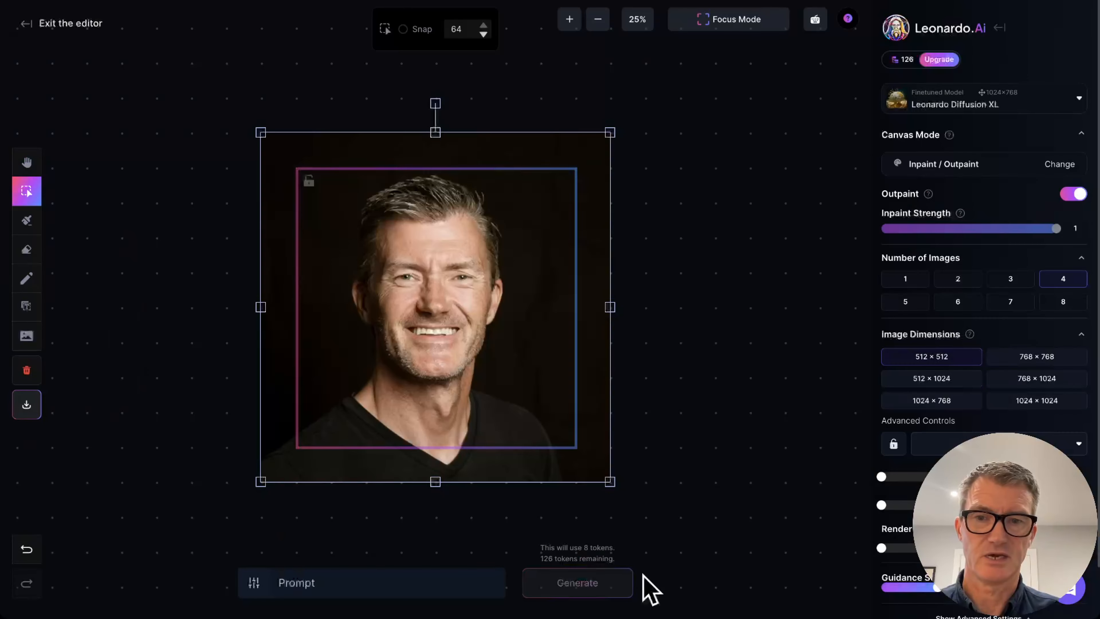
Mask the man's hair for inpainting, generate variations from the prompt "wild blonde hair" and inspect the first one up close.
{"action": "left_click", "coordinate": [26, 220]}
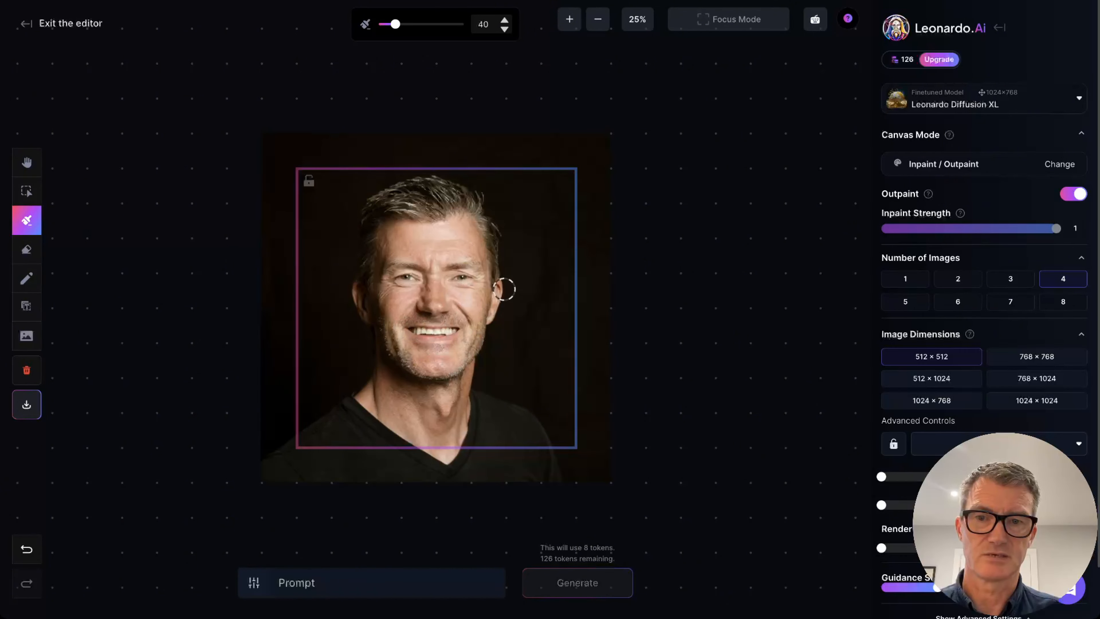
{"action": "mouse_move", "coordinate": [493, 243]}
{"action": "left_mouse_down"}
{"action": "mouse_move", "coordinate": [478, 220]}
{"action": "mouse_move", "coordinate": [419, 212]}
{"action": "left_mouse_up"}
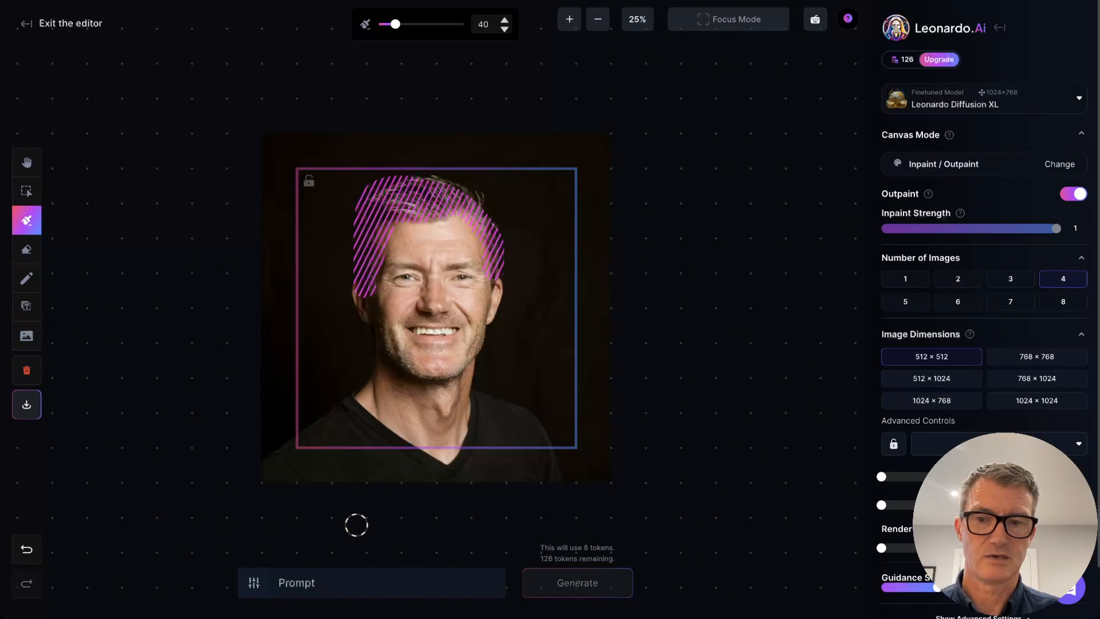
{"action": "left_click", "coordinate": [336, 582]}
{"action": "type", "text": "wild blonde hair"}
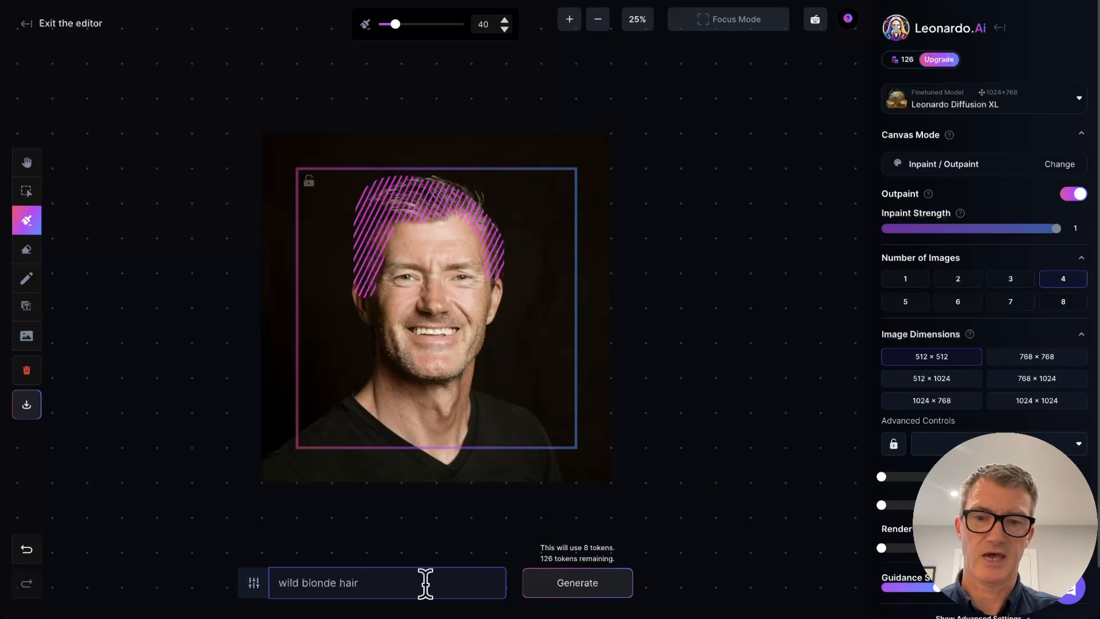
{"action": "left_click", "coordinate": [601, 583]}
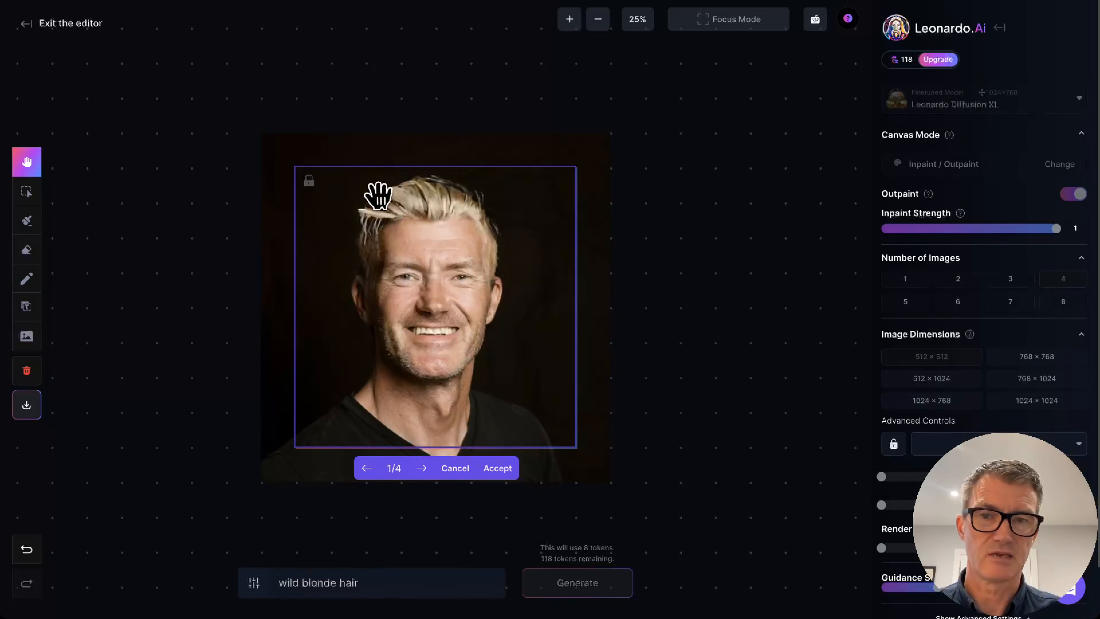
{"action": "scroll", "coordinate": [435, 233], "scroll_direction": "up", "scroll_amount": 5}
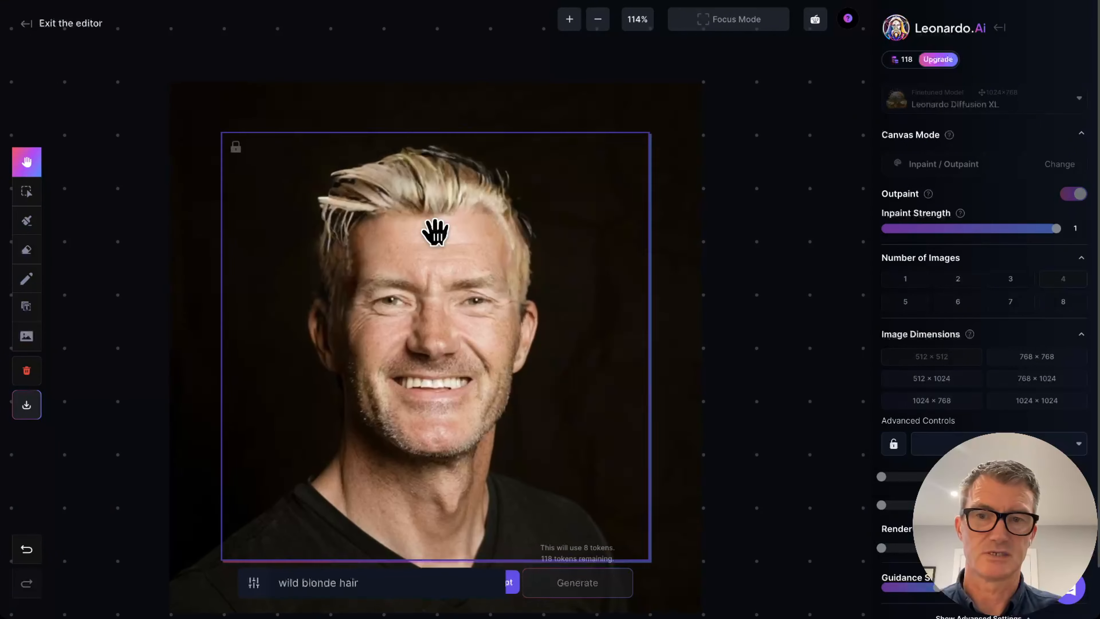
{"action": "scroll", "coordinate": [434, 233], "scroll_direction": "up", "scroll_amount": 1}
{"action": "scroll", "coordinate": [434, 233], "scroll_direction": "down", "scroll_amount": 4}
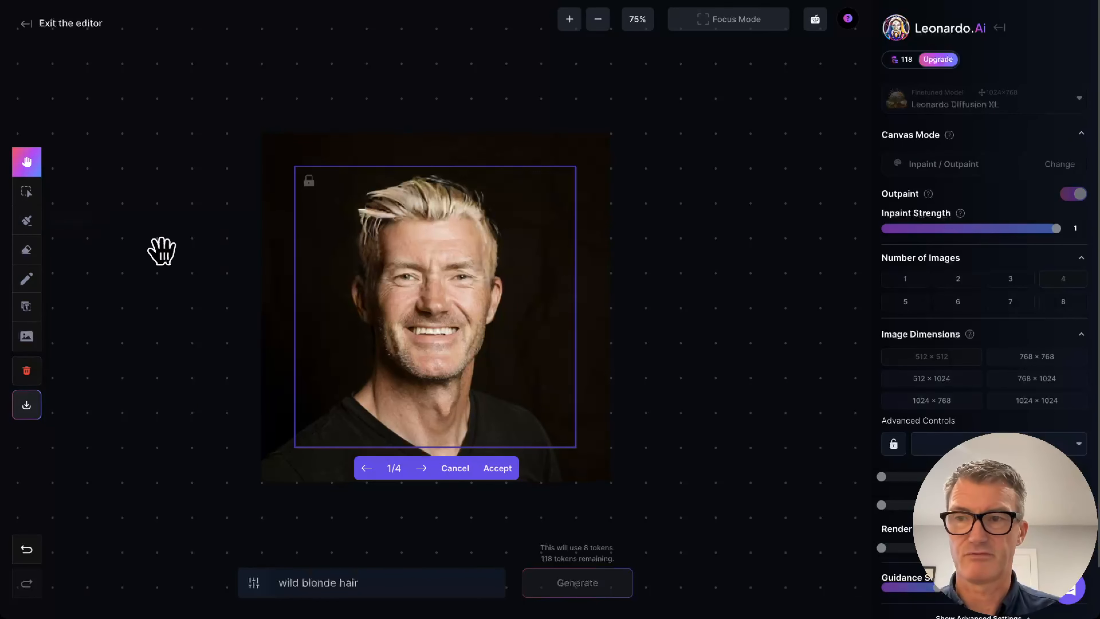
Look at the options of the canvas eraser, drawing and text tools.
{"action": "left_click", "coordinate": [27, 249]}
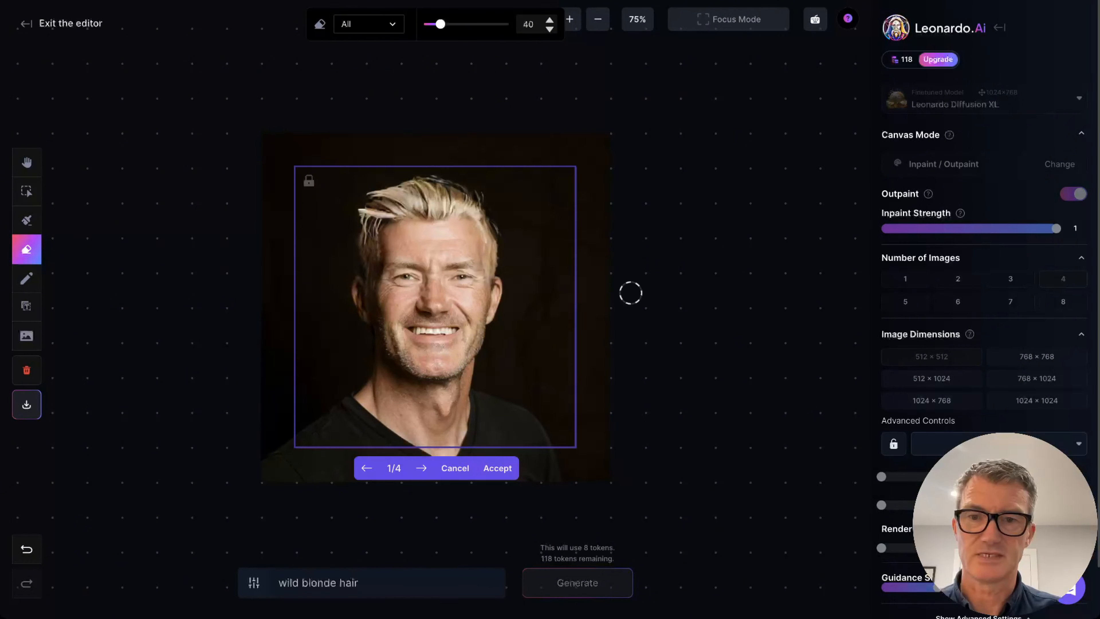
{"action": "left_click", "coordinate": [27, 278]}
{"action": "left_click", "coordinate": [26, 306]}
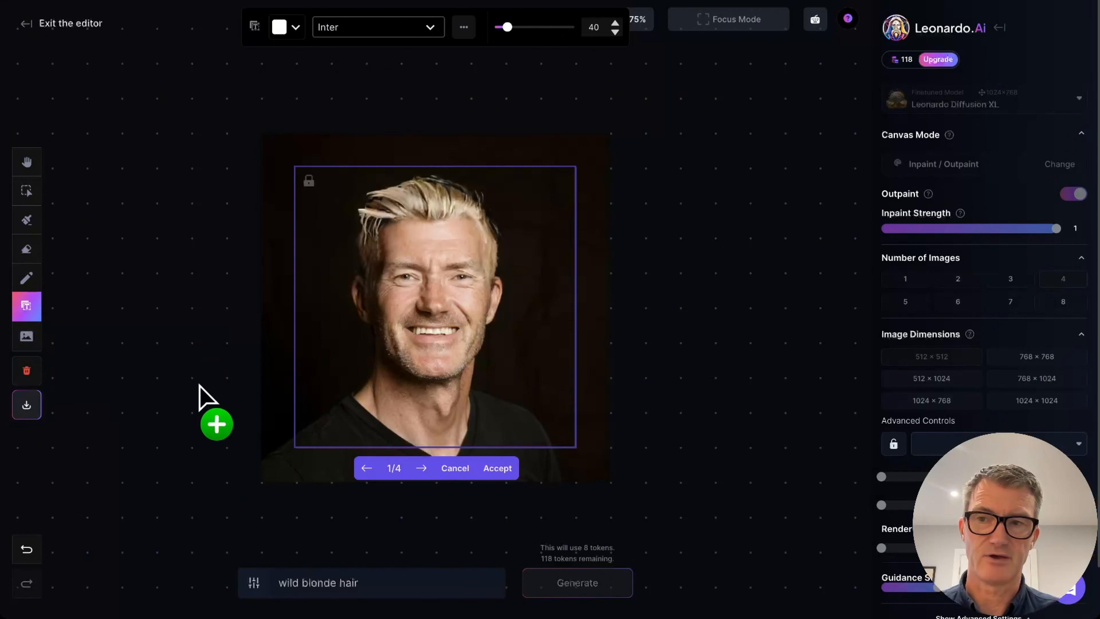
Exit the Canvas Editor, open the Universal Upscaler and load the same uploaded portrait as the source image.
{"action": "left_click", "coordinate": [27, 25]}
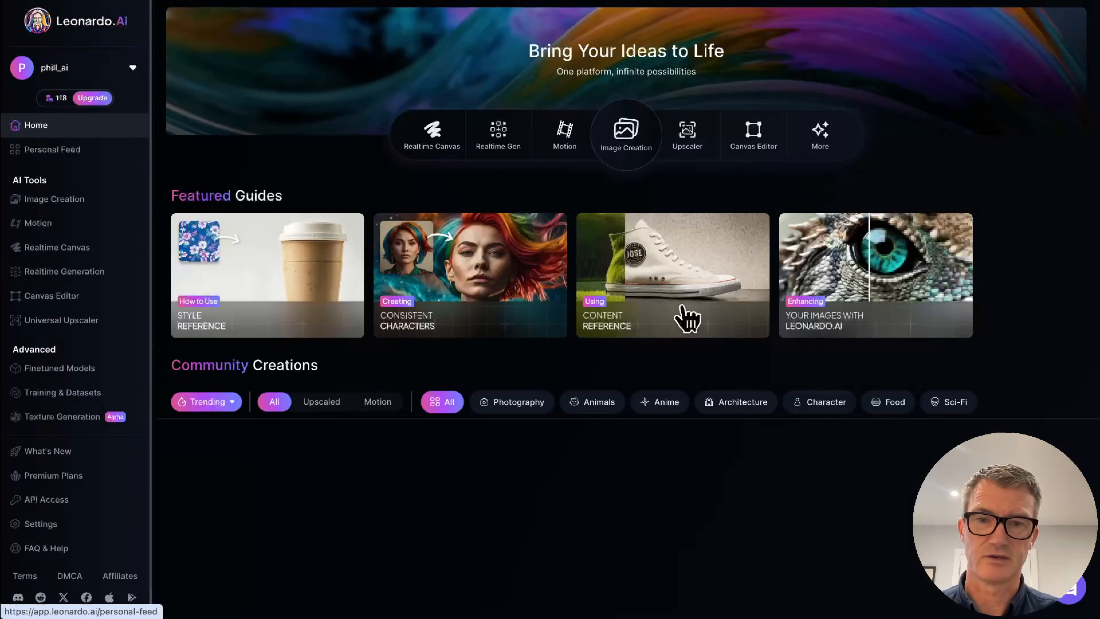
{"action": "left_click", "coordinate": [79, 321]}
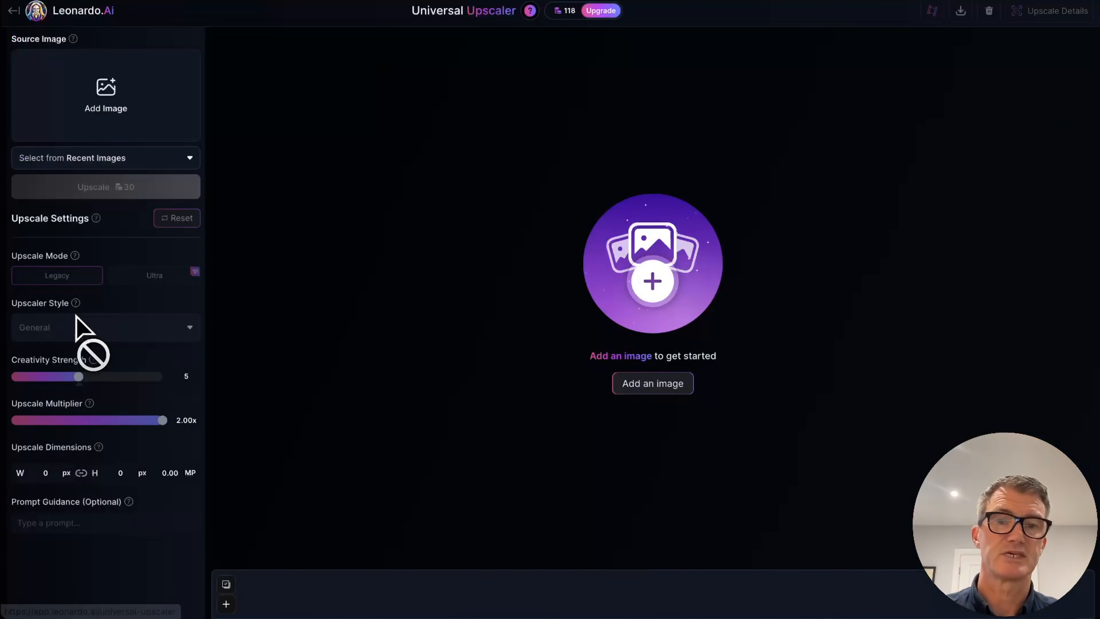
{"action": "left_click", "coordinate": [650, 332]}
{"action": "left_click", "coordinate": [262, 475]}
{"action": "scroll", "coordinate": [260, 475], "scroll_direction": "down", "scroll_amount": 5}
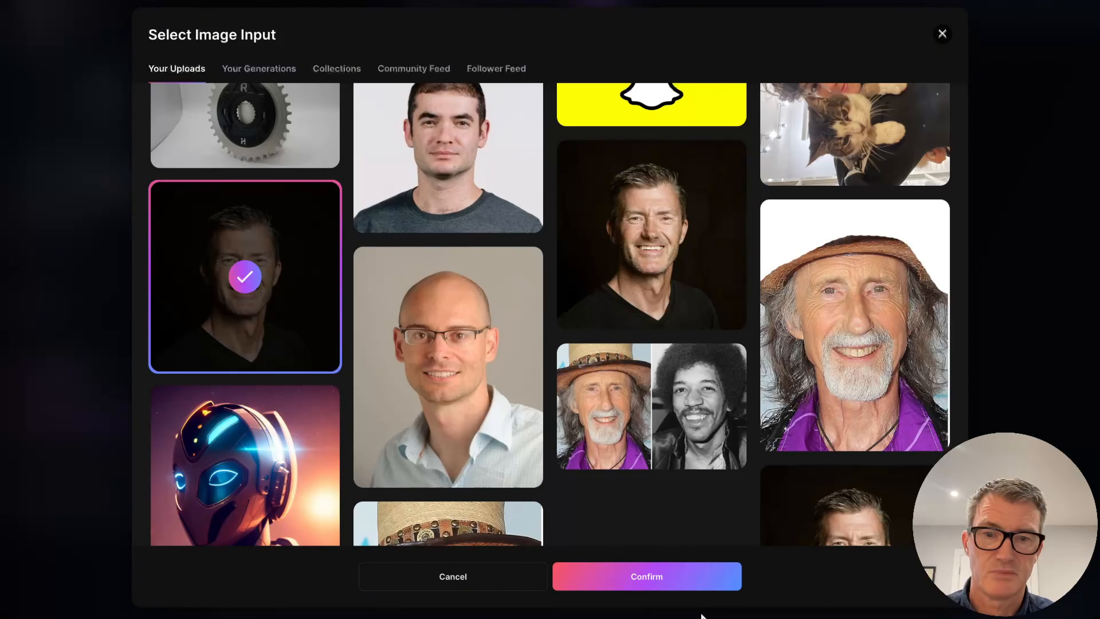
{"action": "left_click", "coordinate": [652, 583]}
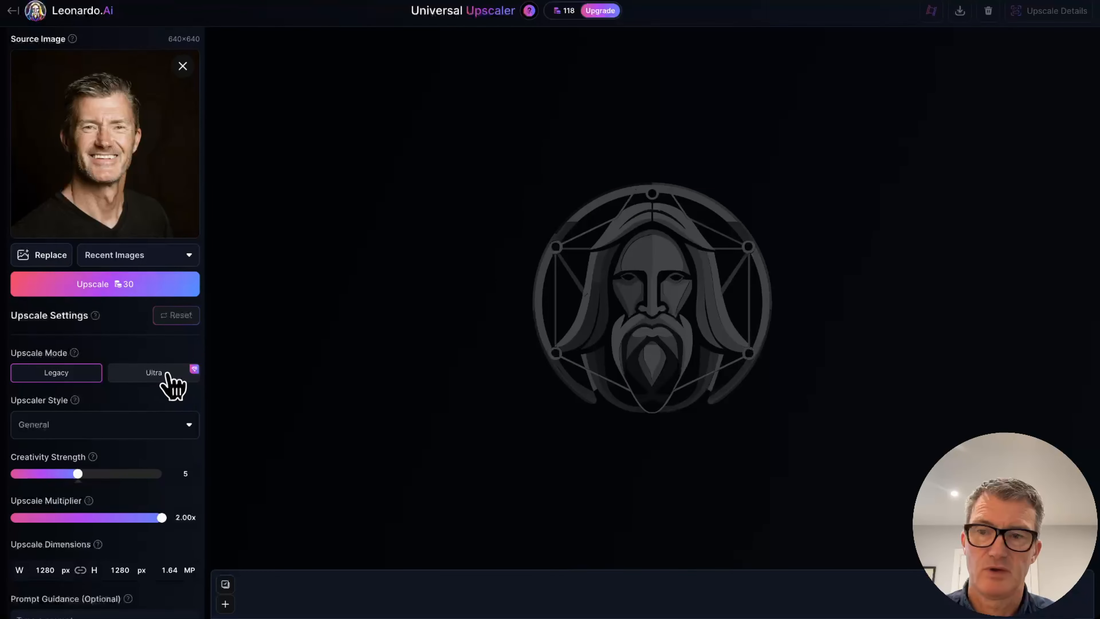
Check the Ultra upscale mode, dismiss its premium offer and upscale the portrait in Legacy mode.
{"action": "left_click", "coordinate": [192, 372]}
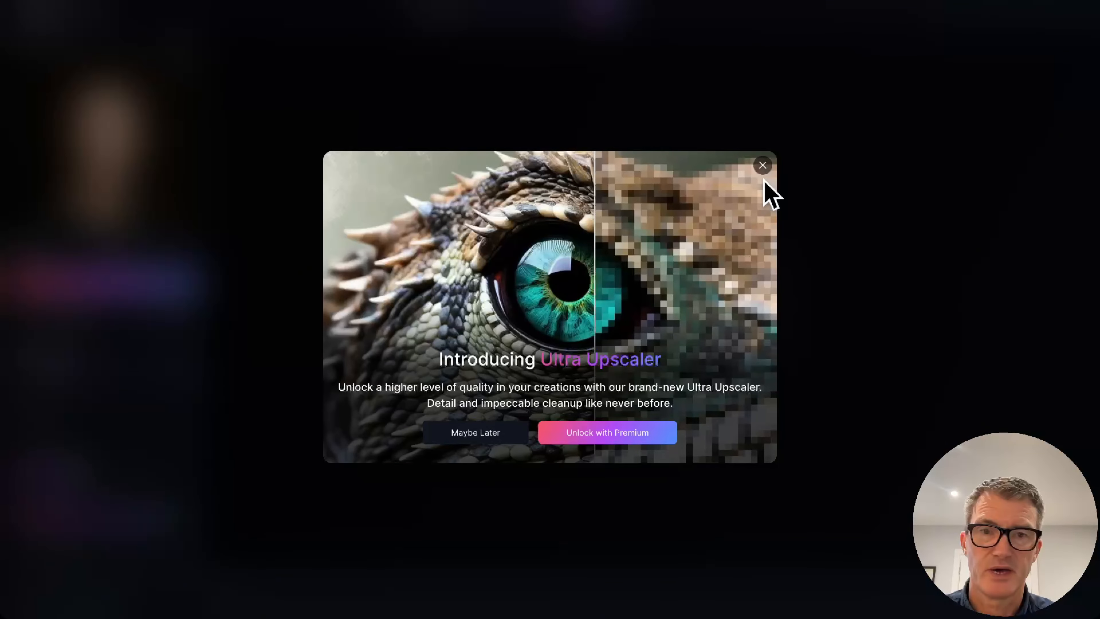
{"action": "left_click", "coordinate": [762, 166]}
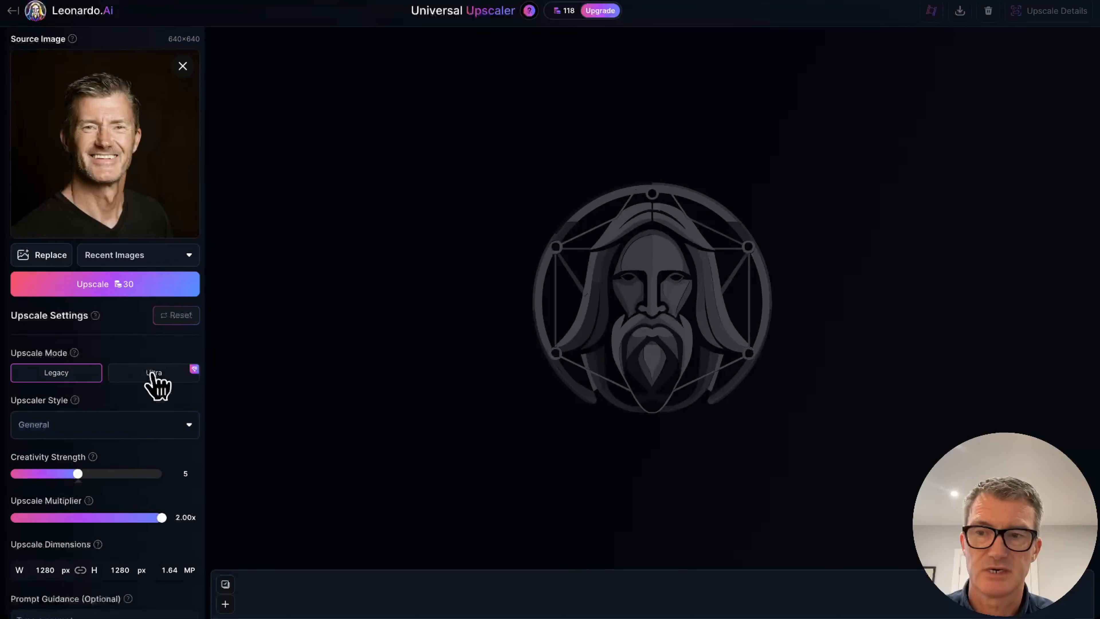
{"action": "left_click", "coordinate": [92, 289]}
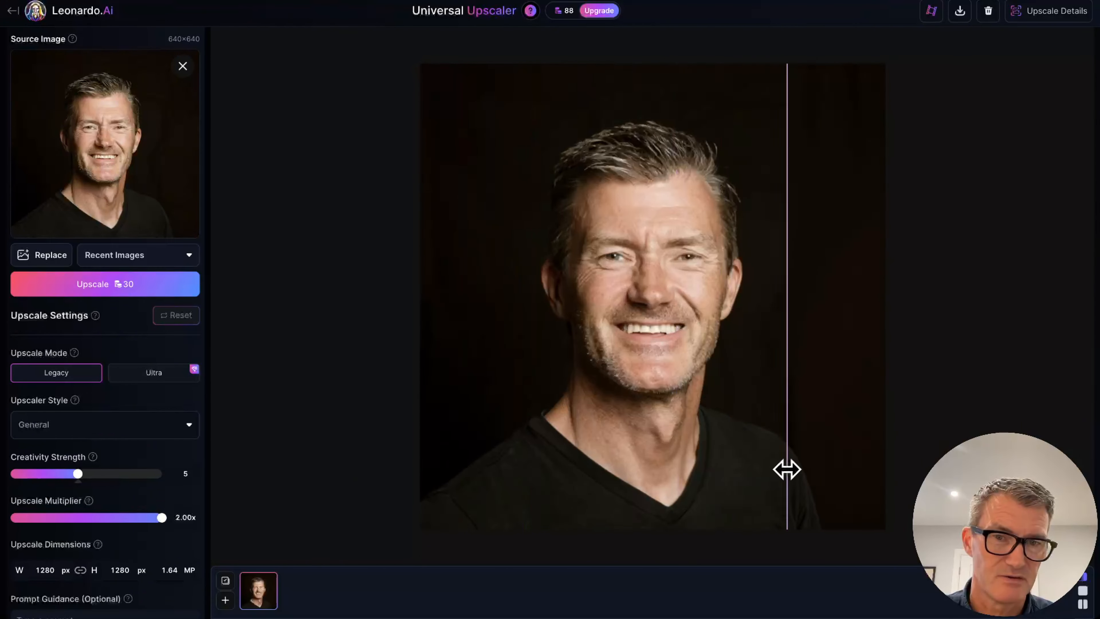
Leave the upscaler, open Finetuned Models and look through the gallery of platform models.
{"action": "left_click", "coordinate": [13, 14]}
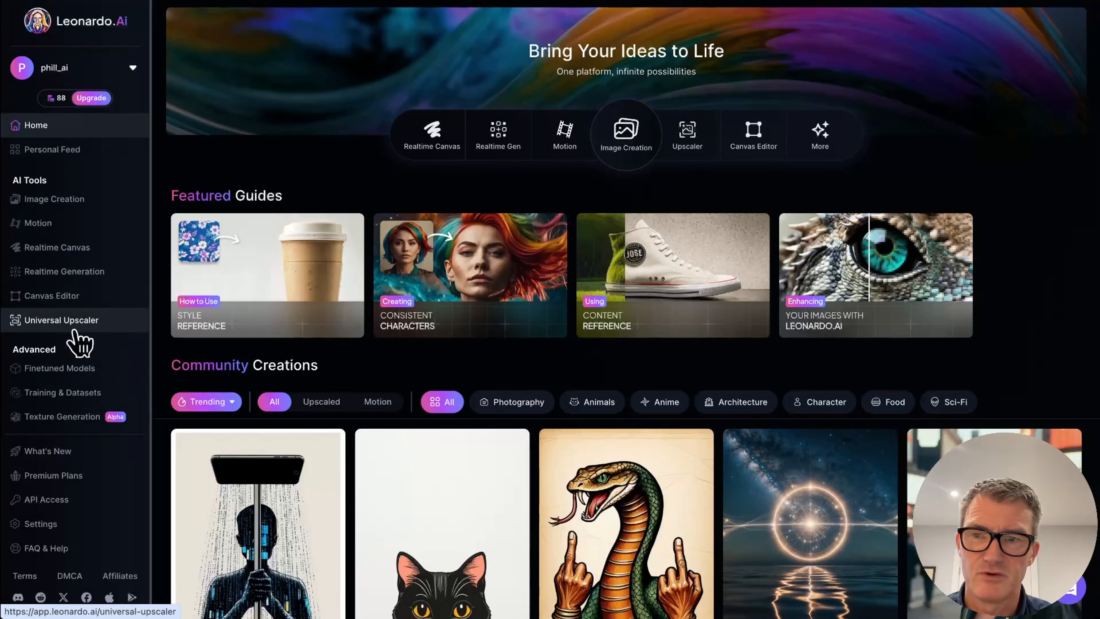
{"action": "left_click", "coordinate": [62, 370]}
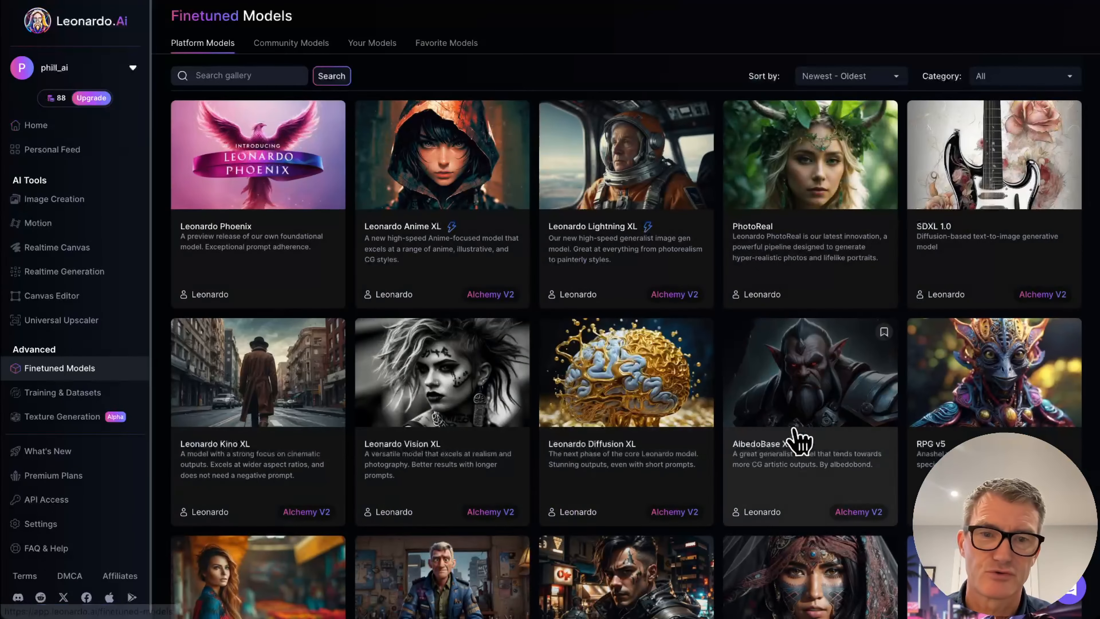
{"action": "scroll", "coordinate": [719, 447], "scroll_direction": "down", "scroll_amount": 20}
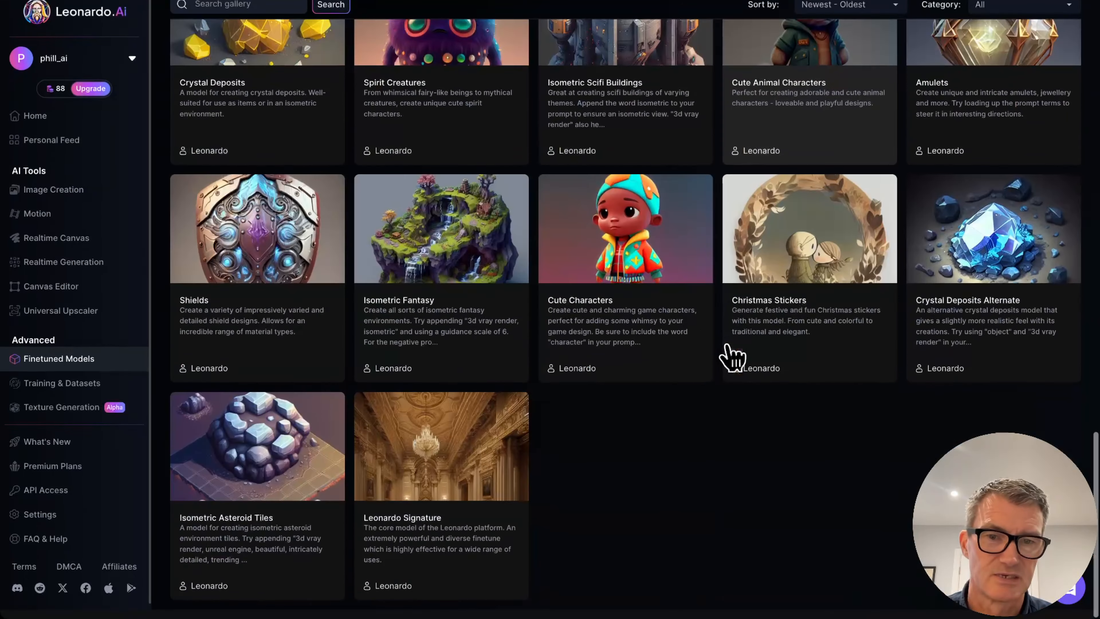
{"action": "scroll", "coordinate": [732, 357], "scroll_direction": "up", "scroll_amount": 20}
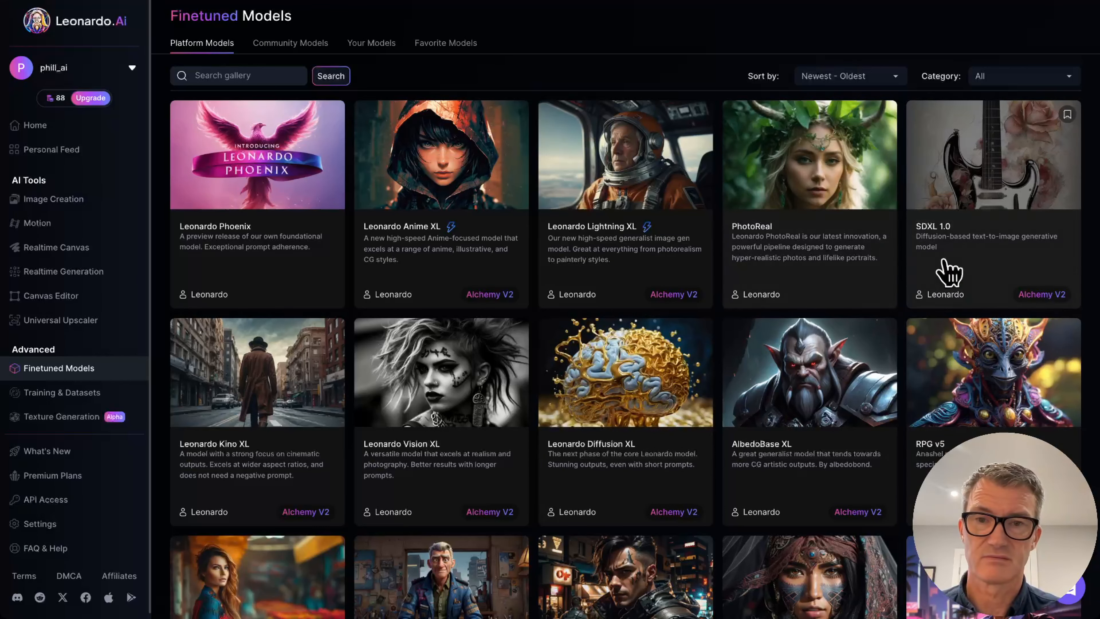
{"action": "scroll", "coordinate": [535, 320], "scroll_direction": "down", "scroll_amount": 3}
{"action": "scroll", "coordinate": [535, 320], "scroll_direction": "up", "scroll_amount": 3}
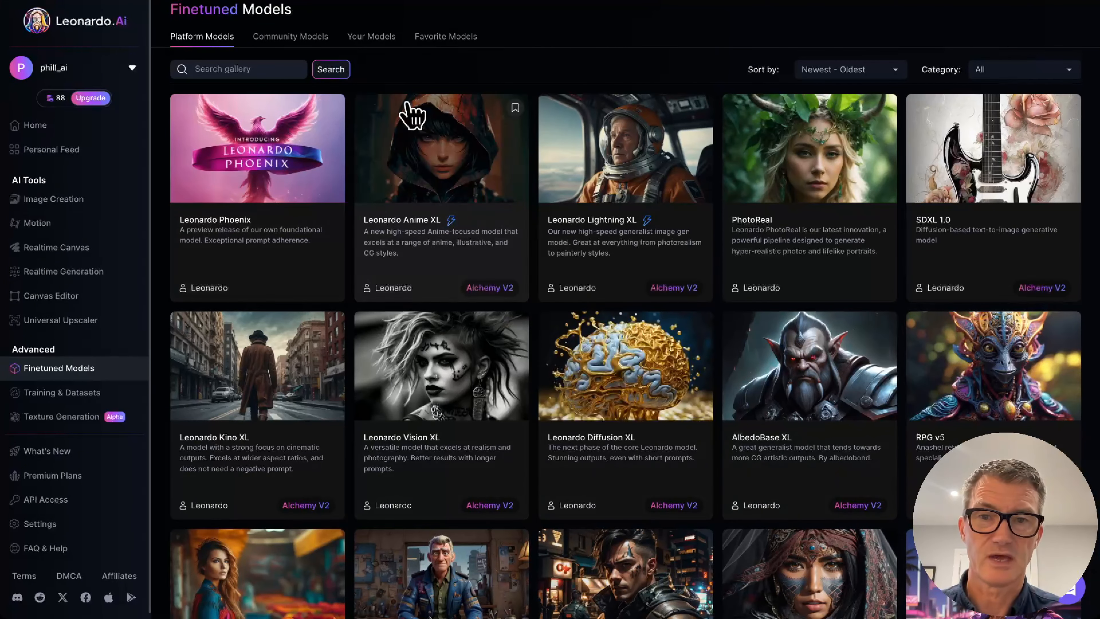
Open the Leonardo Lightning XL model, view several example creations with their prompt details one after another, and return to the gallery.
{"action": "left_click", "coordinate": [632, 171]}
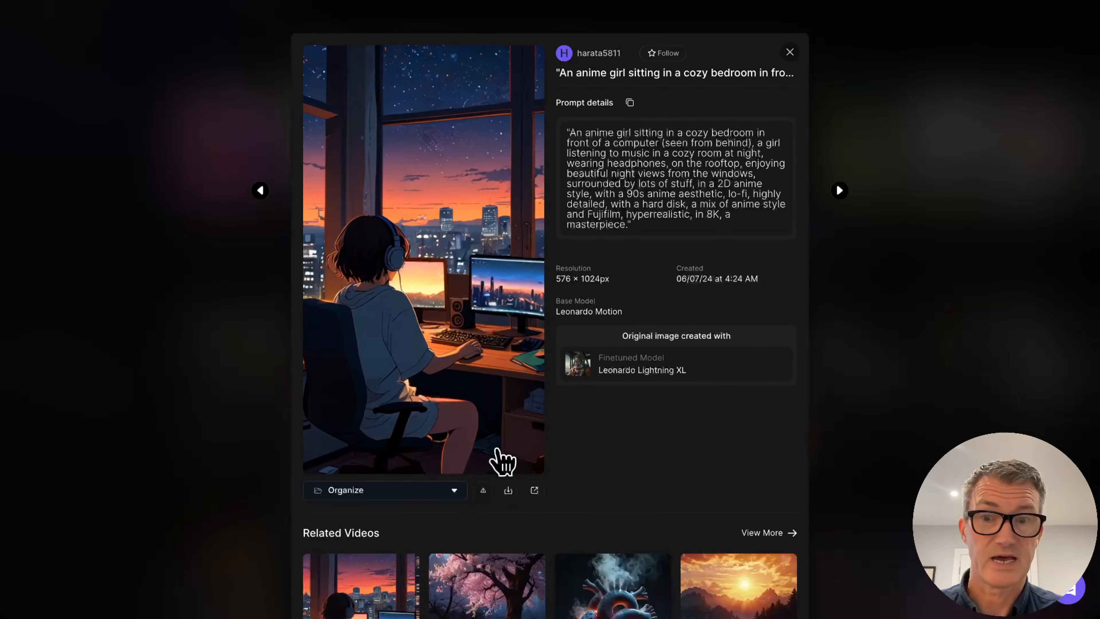
{"action": "key", "text": "Right"}
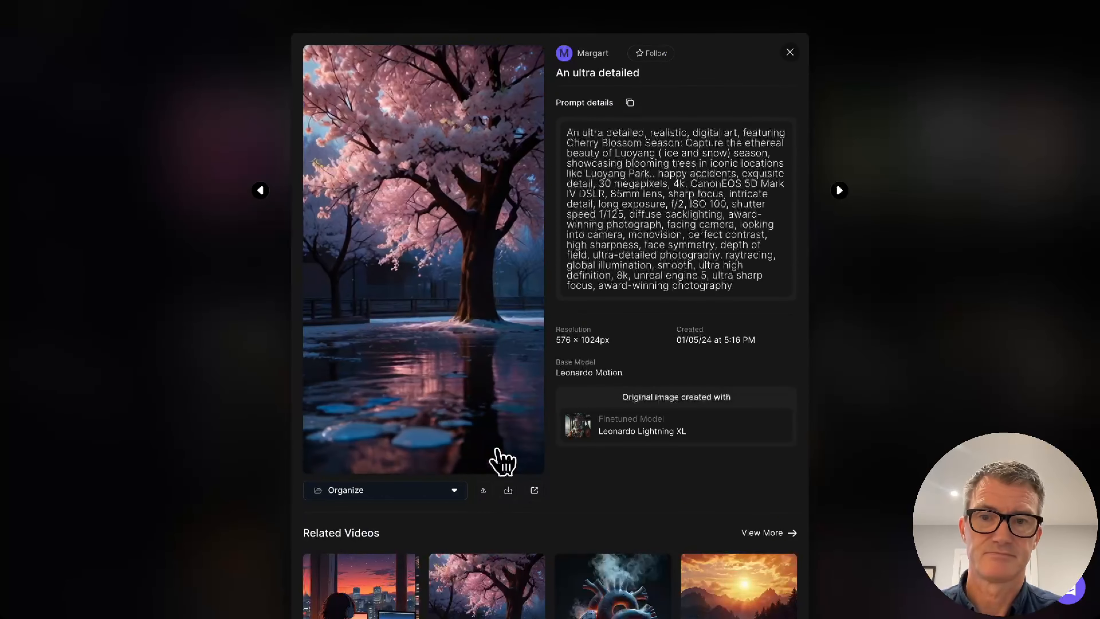
{"action": "key", "text": "Right"}
{"action": "key", "text": "Right"}
{"action": "key", "text": "Right"}
{"action": "key", "text": "Right"}
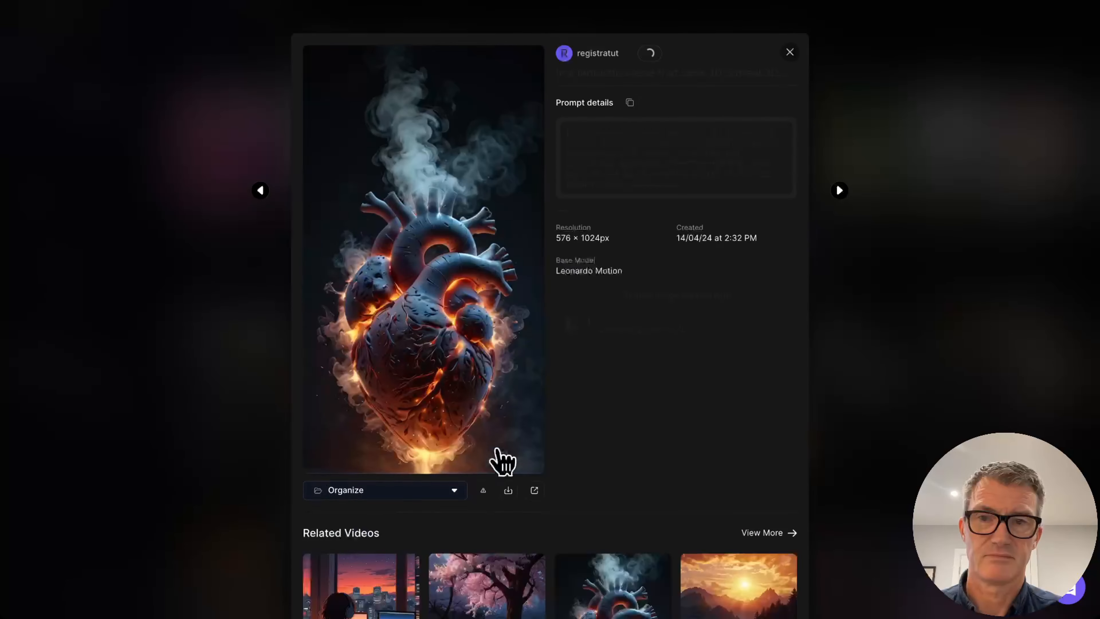
{"action": "key", "text": "Right"}
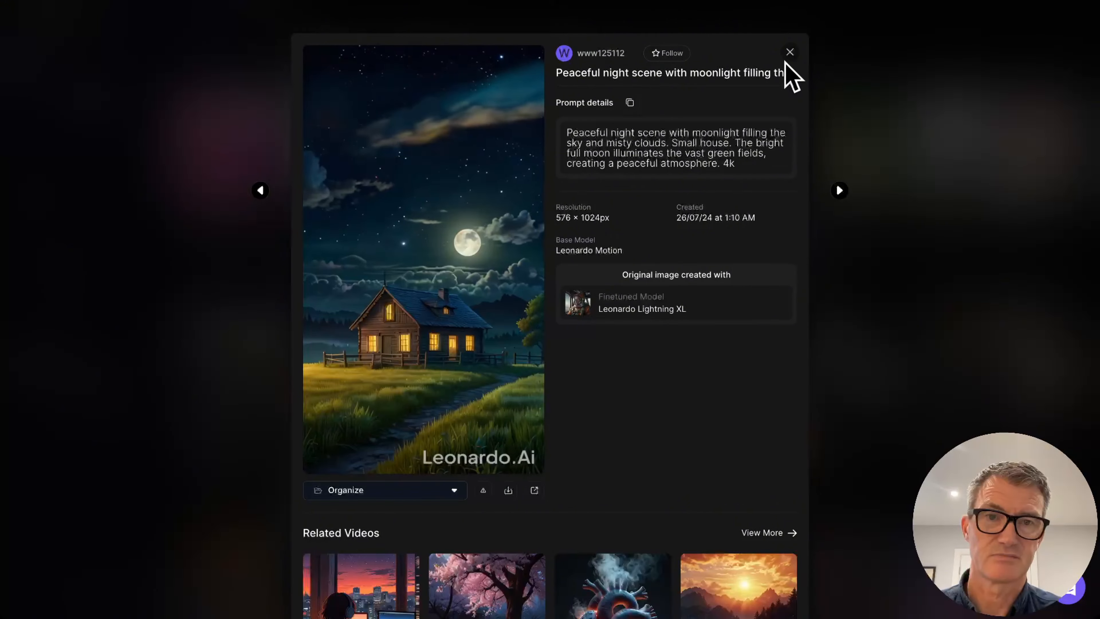
{"action": "left_click", "coordinate": [790, 52]}
{"action": "left_click", "coordinate": [790, 53]}
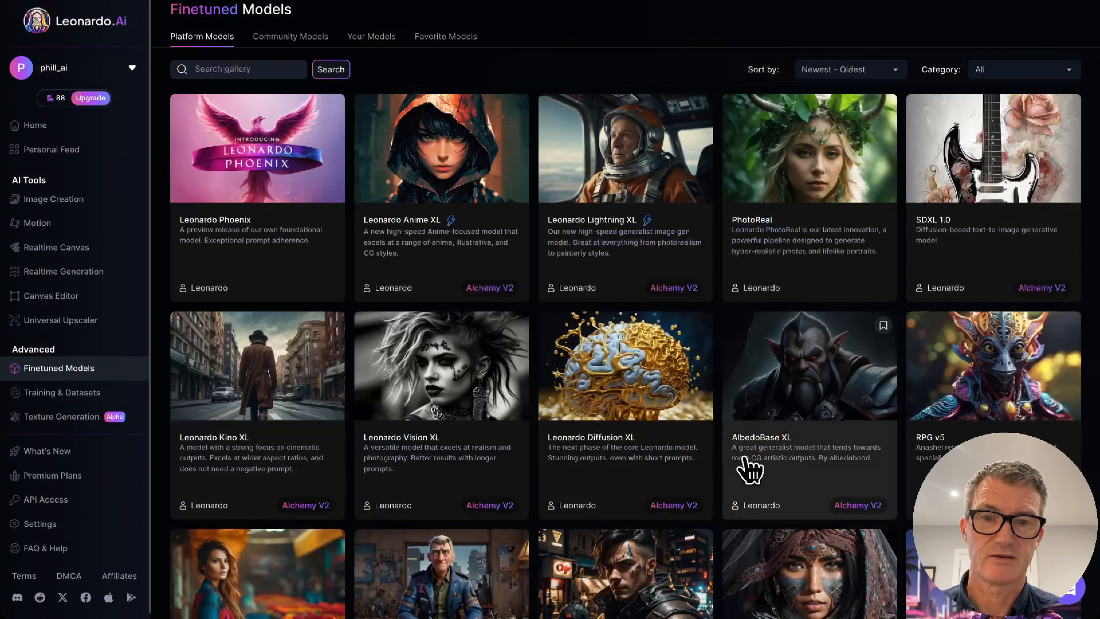
Open the Leonardo Diffusion model from further down the gallery and view the prompt details of its colorful wolf logo example.
{"action": "scroll", "coordinate": [751, 470], "scroll_direction": "down", "scroll_amount": 6}
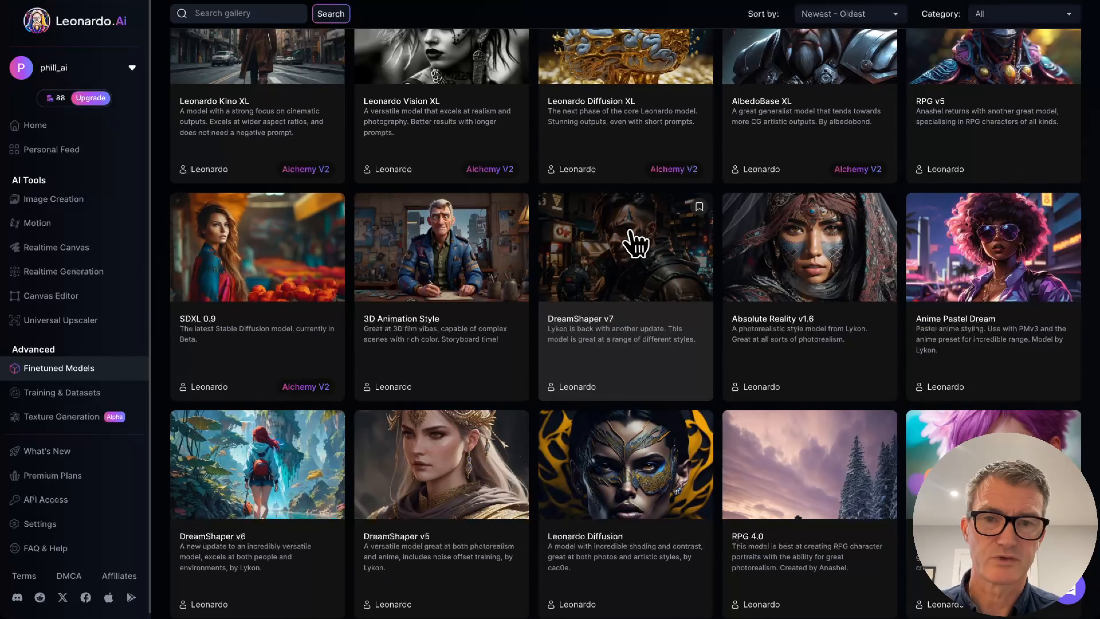
{"action": "scroll", "coordinate": [636, 390], "scroll_direction": "down", "scroll_amount": 5}
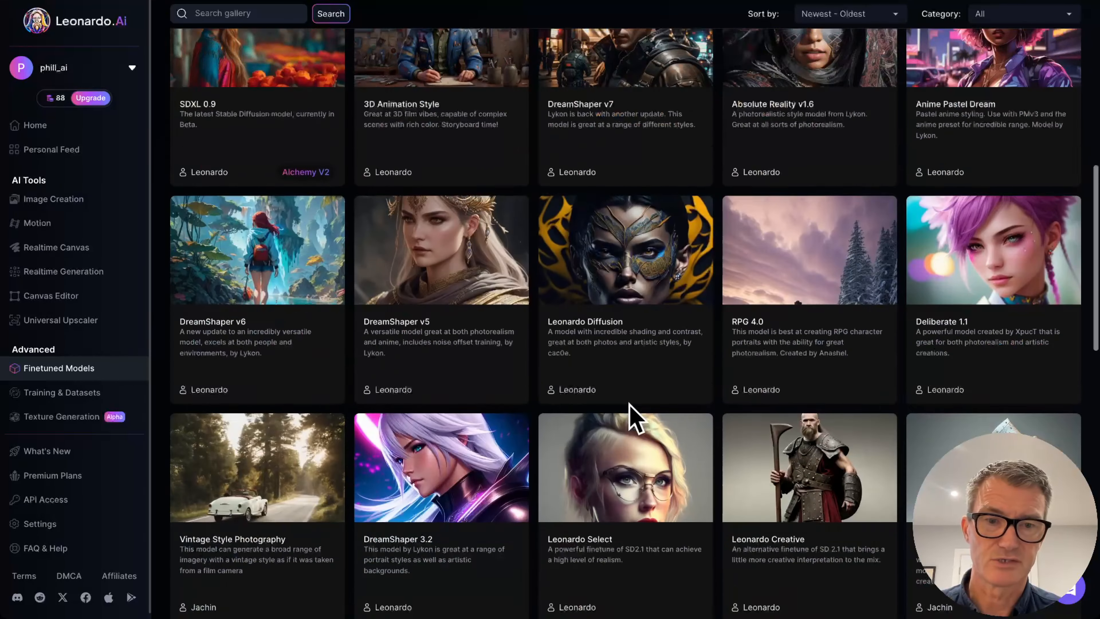
{"action": "scroll", "coordinate": [631, 413], "scroll_direction": "down", "scroll_amount": 2}
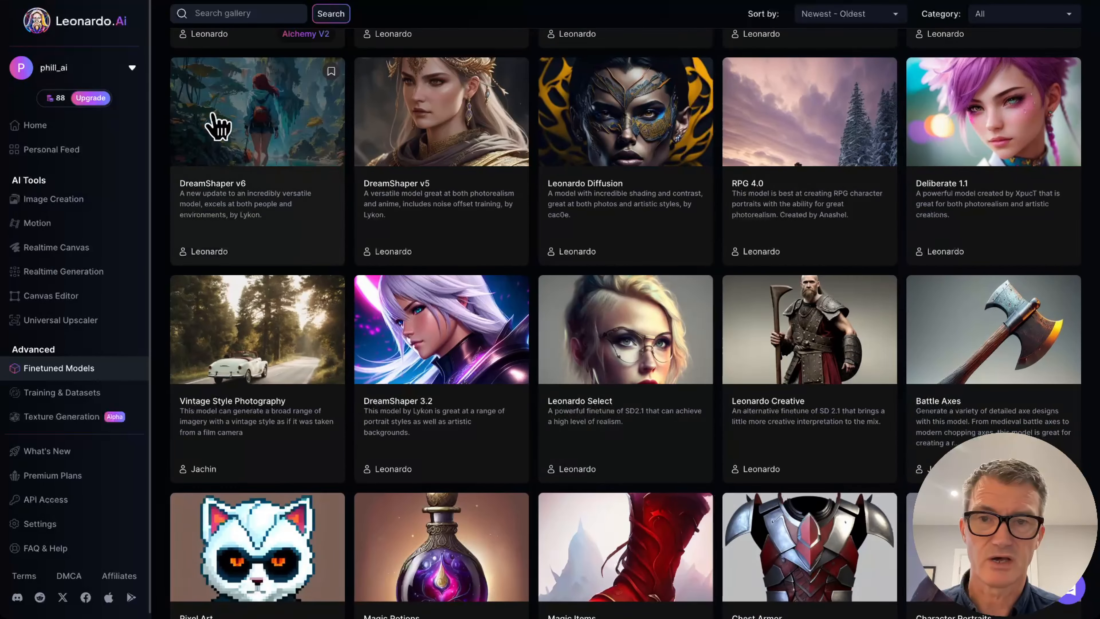
{"action": "left_click", "coordinate": [642, 126]}
{"action": "scroll", "coordinate": [559, 334], "scroll_direction": "down", "scroll_amount": 4}
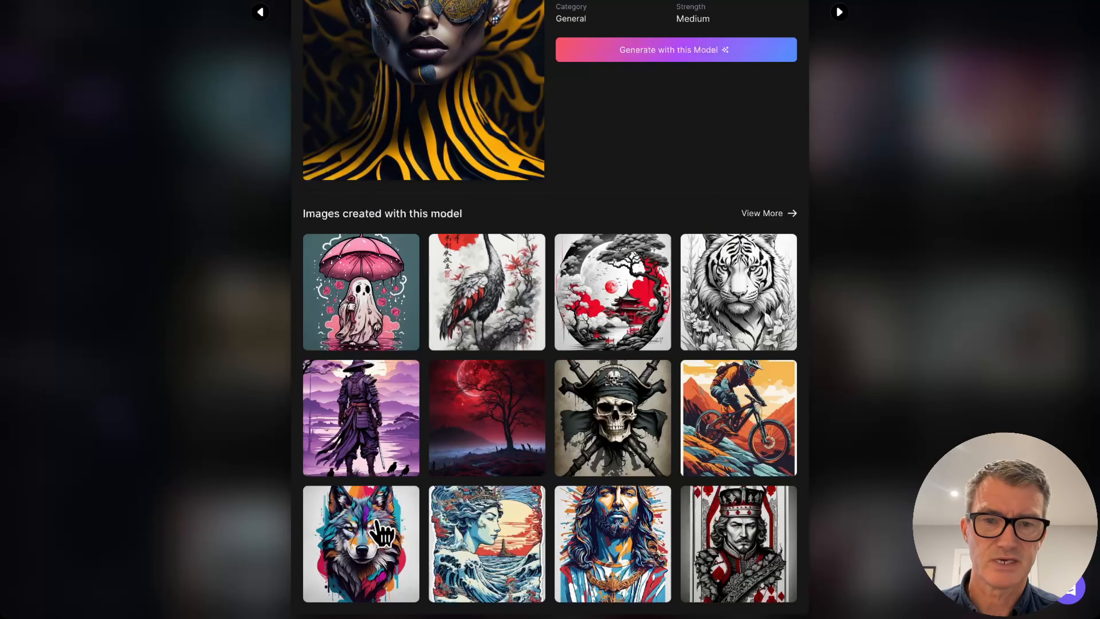
{"action": "left_click", "coordinate": [381, 534]}
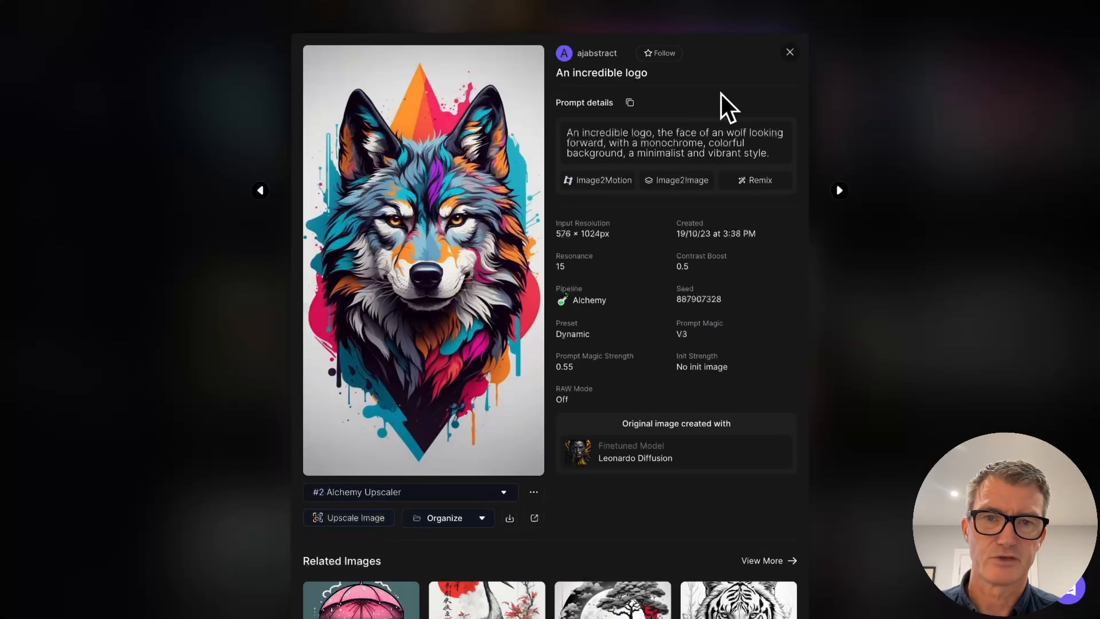
{"action": "left_click", "coordinate": [791, 52]}
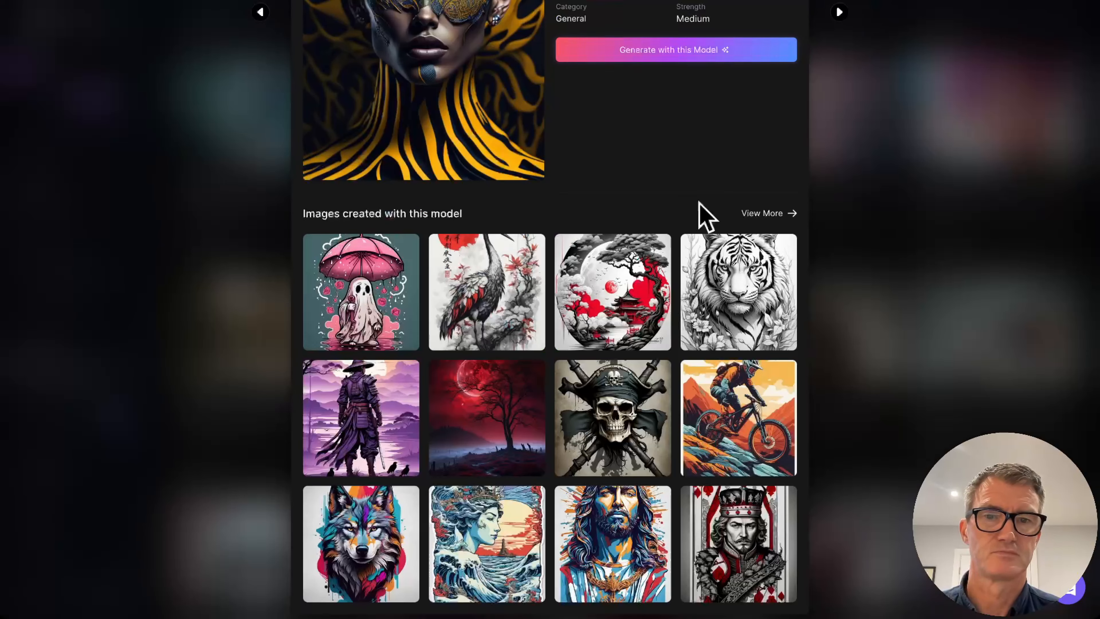
Leave the current model, open the Character Portraits model further down the gallery, look through its example images and return to the gallery.
{"action": "left_click", "coordinate": [819, 138]}
{"action": "scroll", "coordinate": [775, 350], "scroll_direction": "down", "scroll_amount": 8}
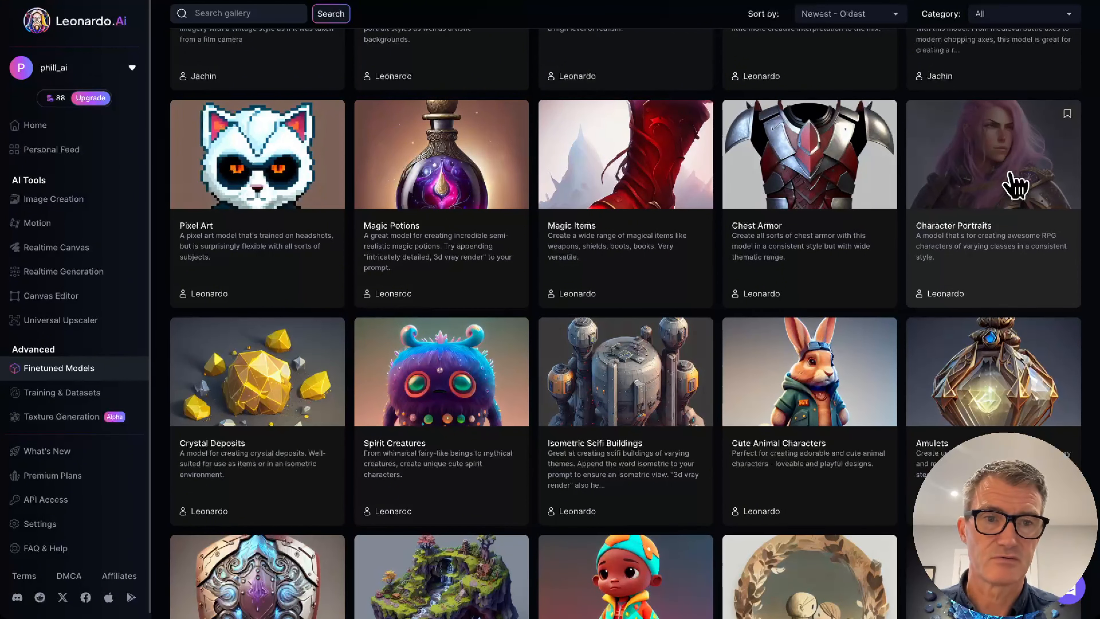
{"action": "left_click", "coordinate": [1015, 185]}
{"action": "scroll", "coordinate": [596, 467], "scroll_direction": "down", "scroll_amount": 3}
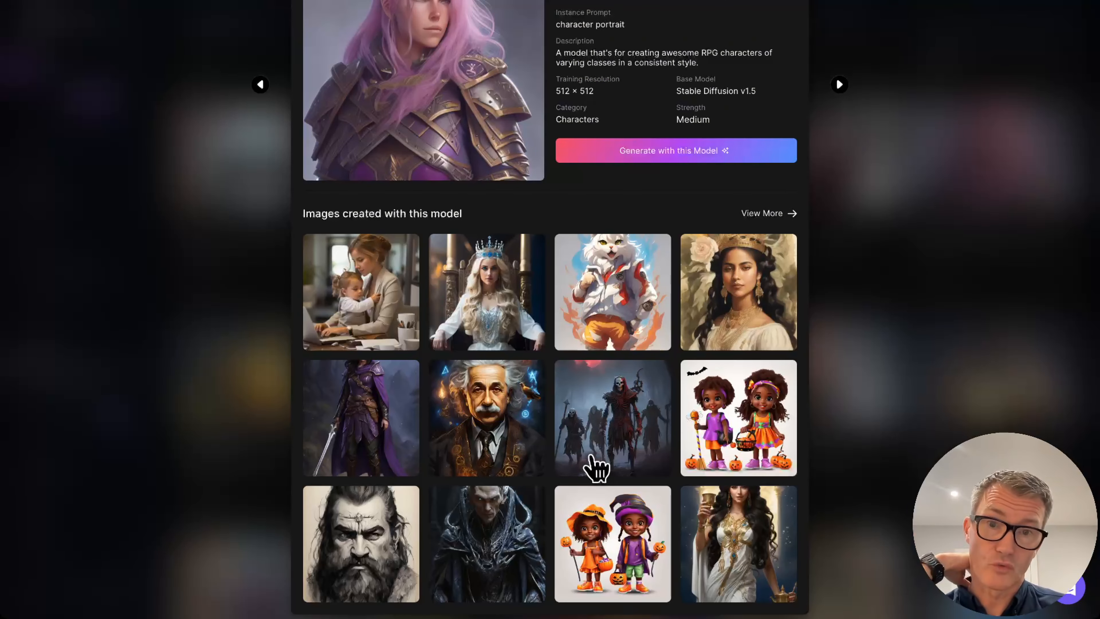
{"action": "scroll", "coordinate": [969, 311], "scroll_direction": "up", "scroll_amount": 3}
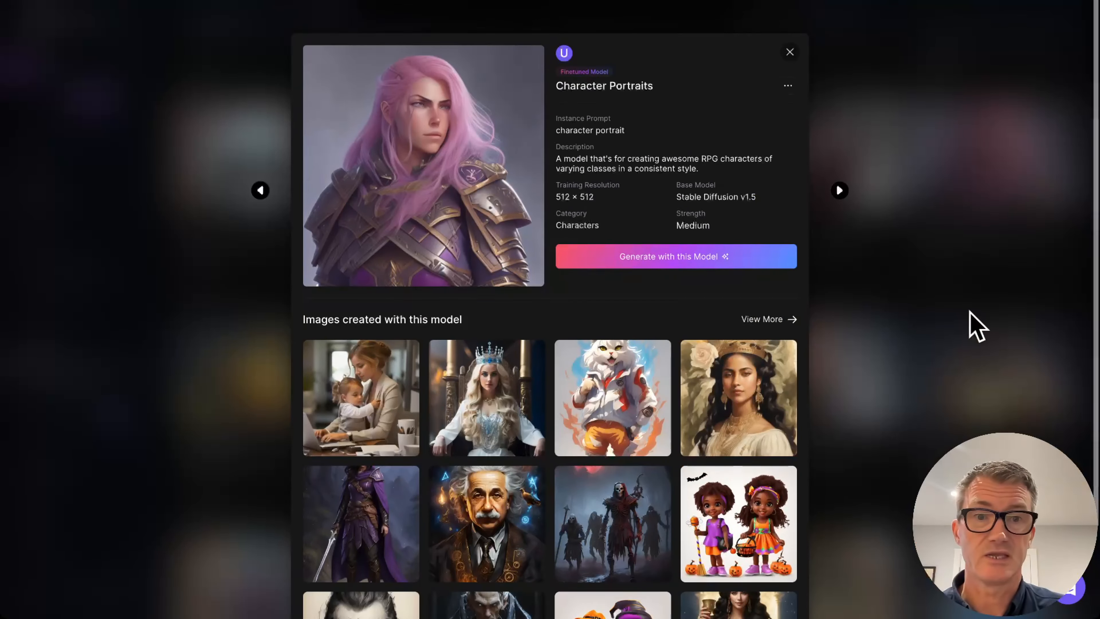
{"action": "left_click", "coordinate": [788, 51]}
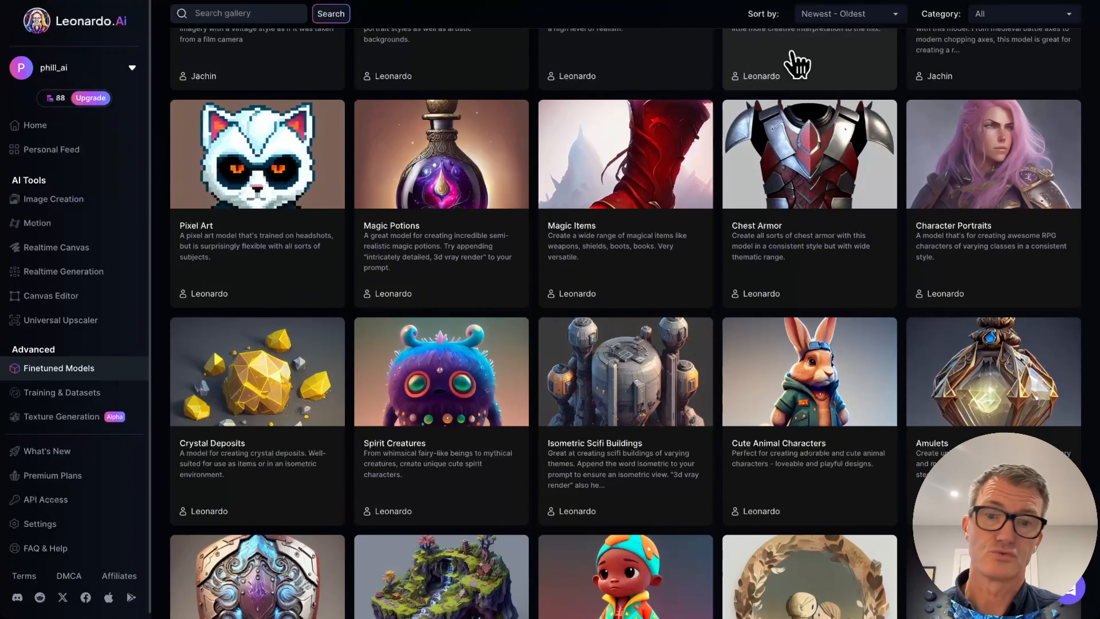
Open the Isometric Scifi Buildings model, view the prompt details of its futuristic sneaker example and return to the gallery.
{"action": "left_click", "coordinate": [633, 388]}
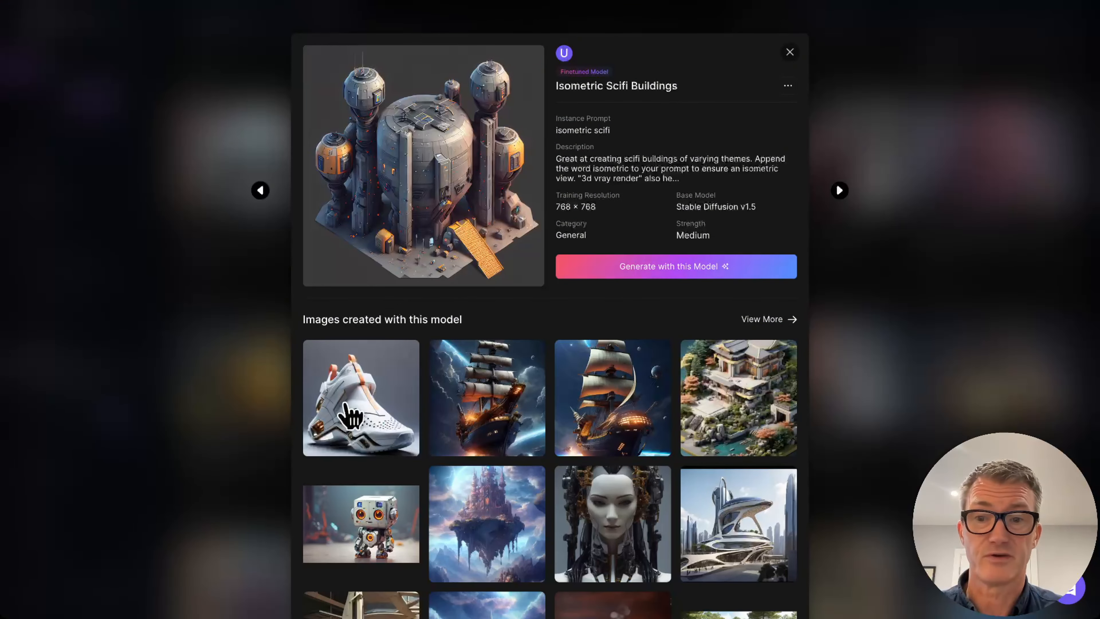
{"action": "left_click", "coordinate": [344, 403]}
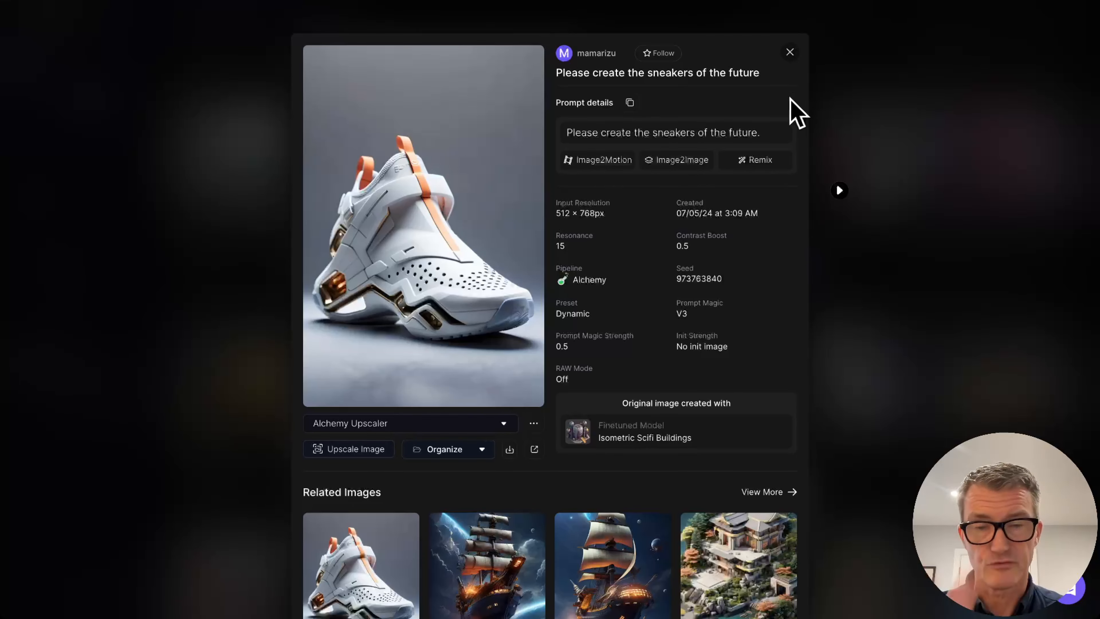
{"action": "left_click", "coordinate": [790, 52]}
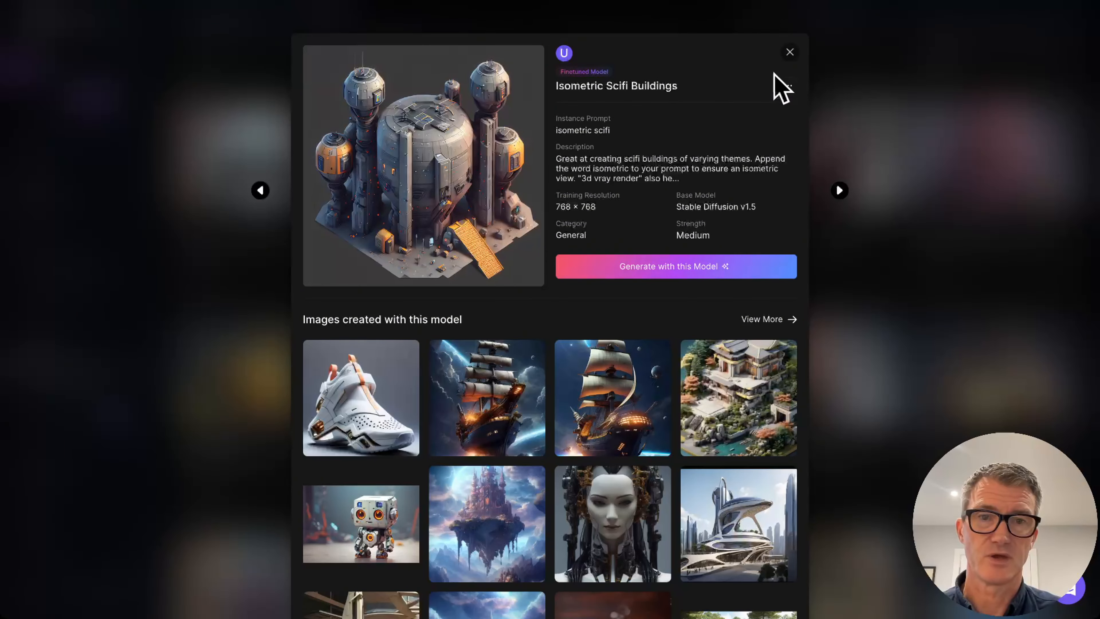
{"action": "left_click", "coordinate": [789, 52]}
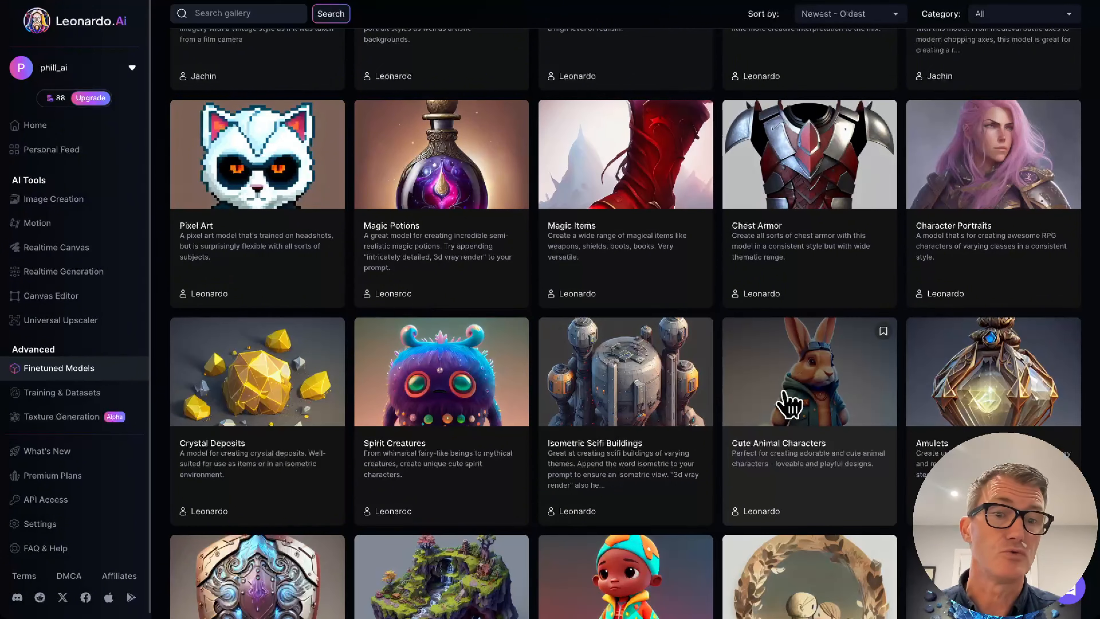
Look through the remaining platform models and browse the gallery of community models.
{"action": "scroll", "coordinate": [545, 450], "scroll_direction": "down", "scroll_amount": 6}
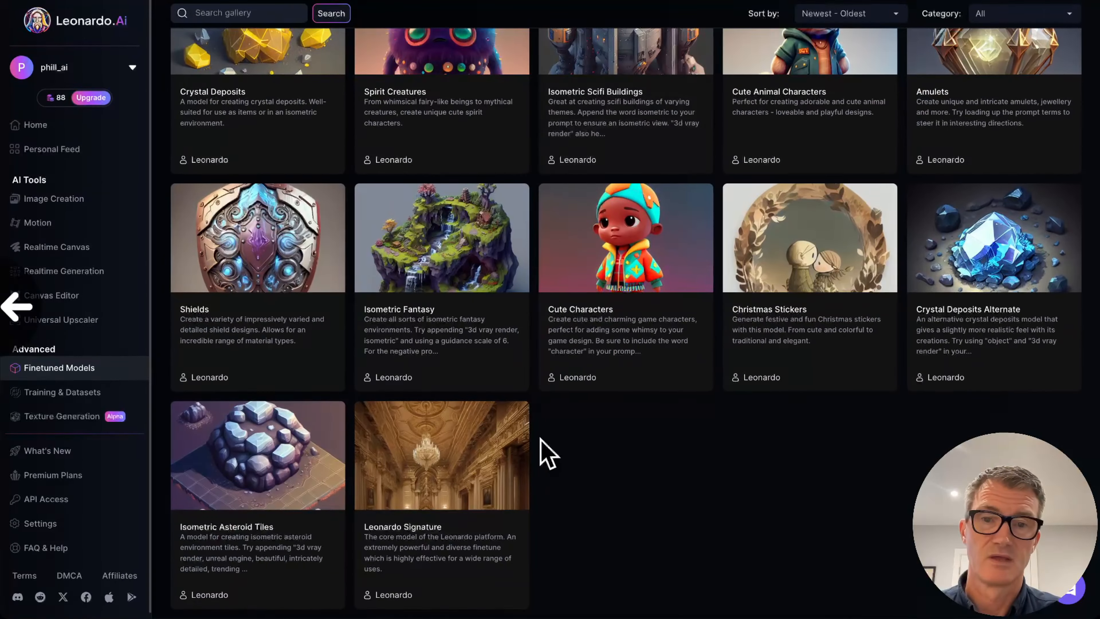
{"action": "scroll", "coordinate": [621, 437], "scroll_direction": "up", "scroll_amount": 15}
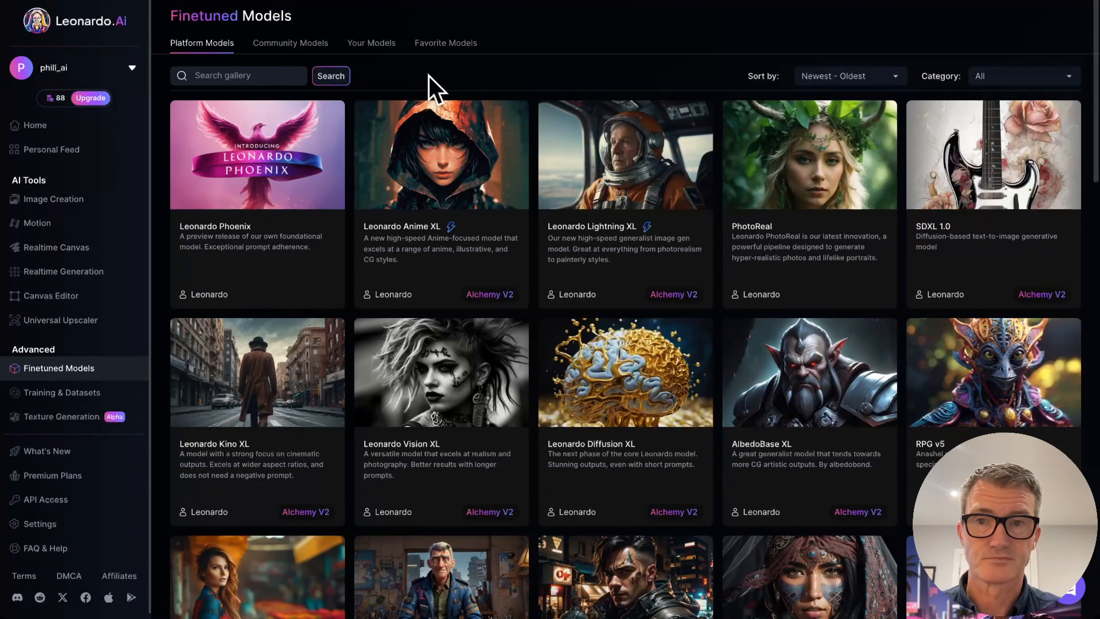
{"action": "left_click", "coordinate": [303, 46]}
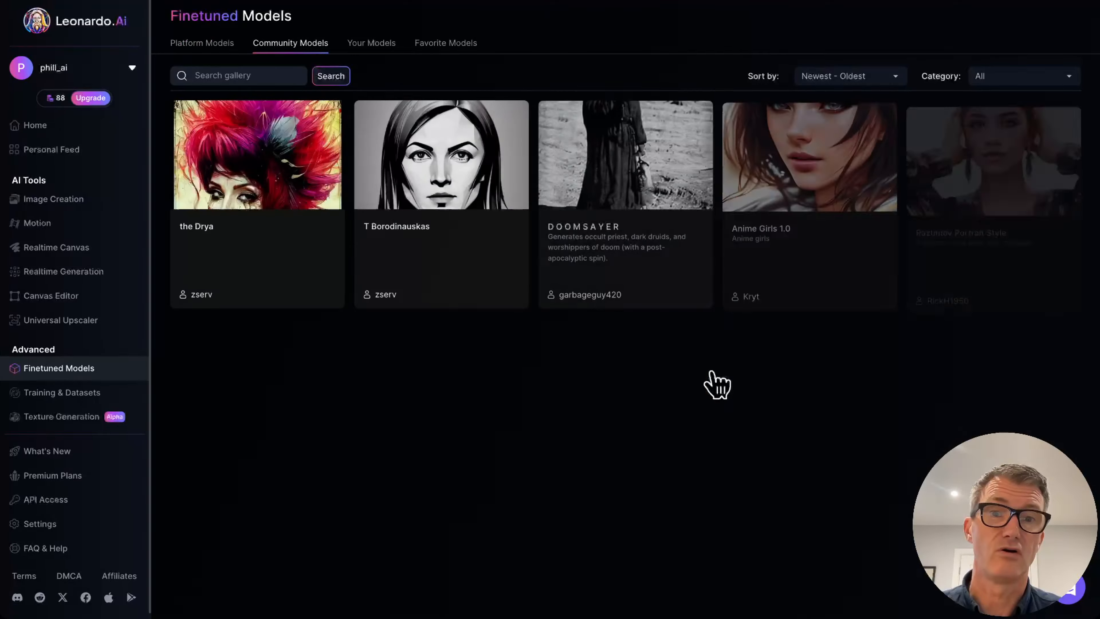
{"action": "scroll", "coordinate": [713, 382], "scroll_direction": "down", "scroll_amount": 2}
{"action": "scroll", "coordinate": [717, 383], "scroll_direction": "down", "scroll_amount": 10}
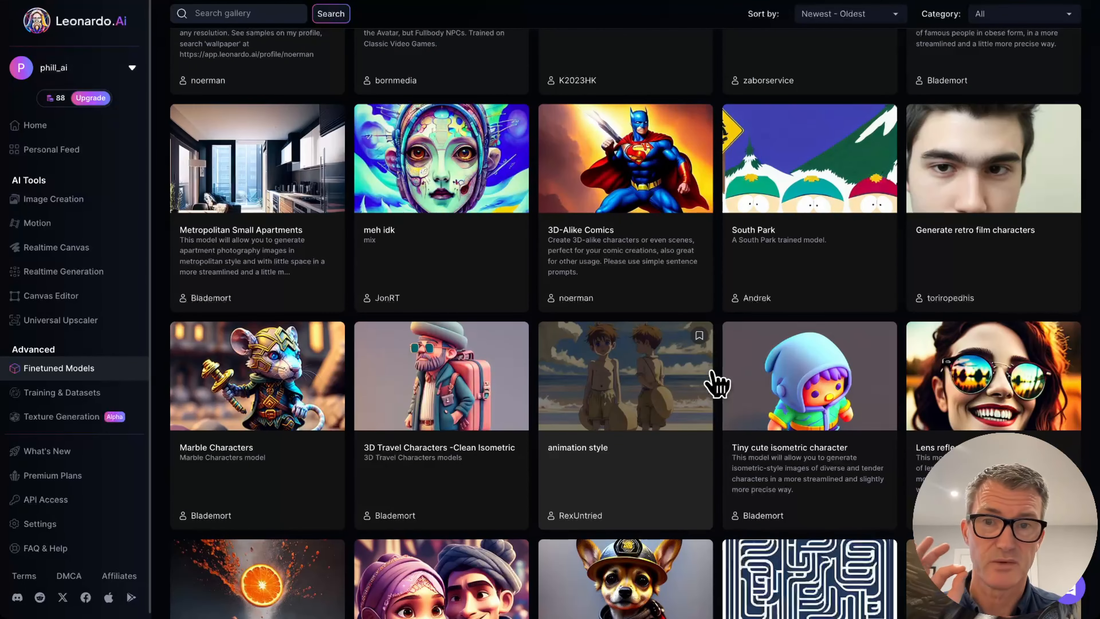
{"action": "scroll", "coordinate": [717, 384], "scroll_direction": "up", "scroll_amount": 5}
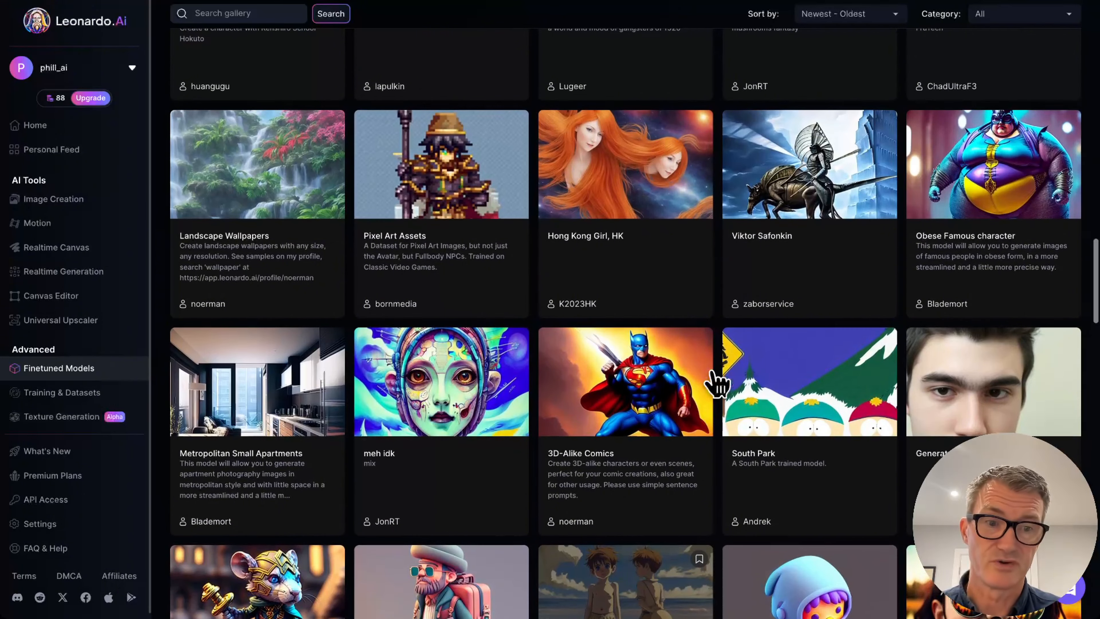
{"action": "scroll", "coordinate": [717, 384], "scroll_direction": "up", "scroll_amount": 10}
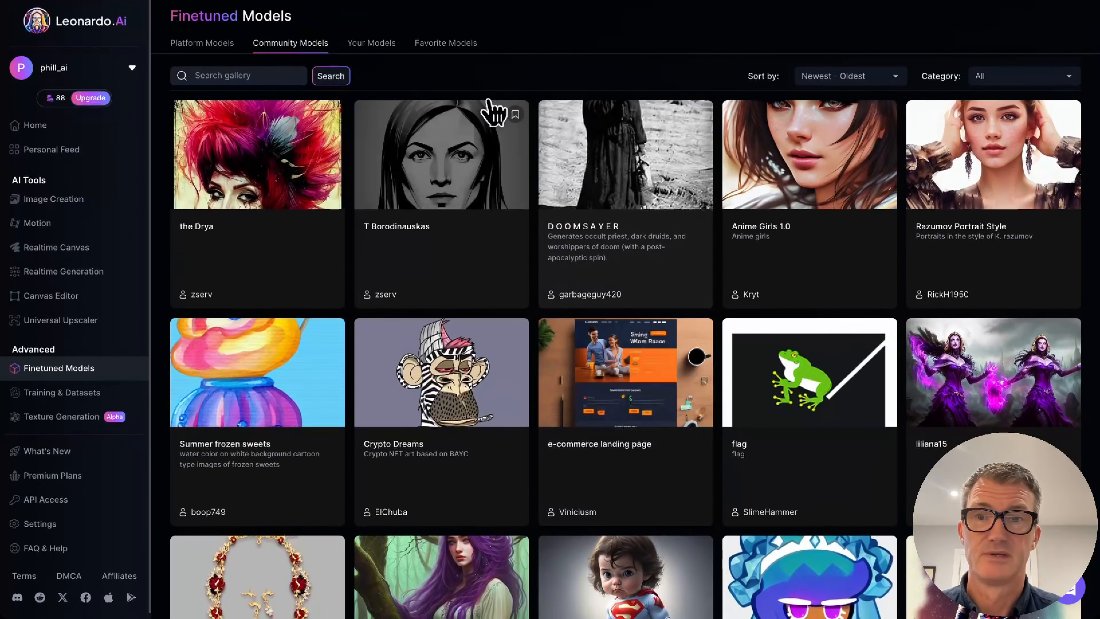
Check the account's own finetuned models and the favorite models, and go back to the platform models.
{"action": "left_click", "coordinate": [380, 48]}
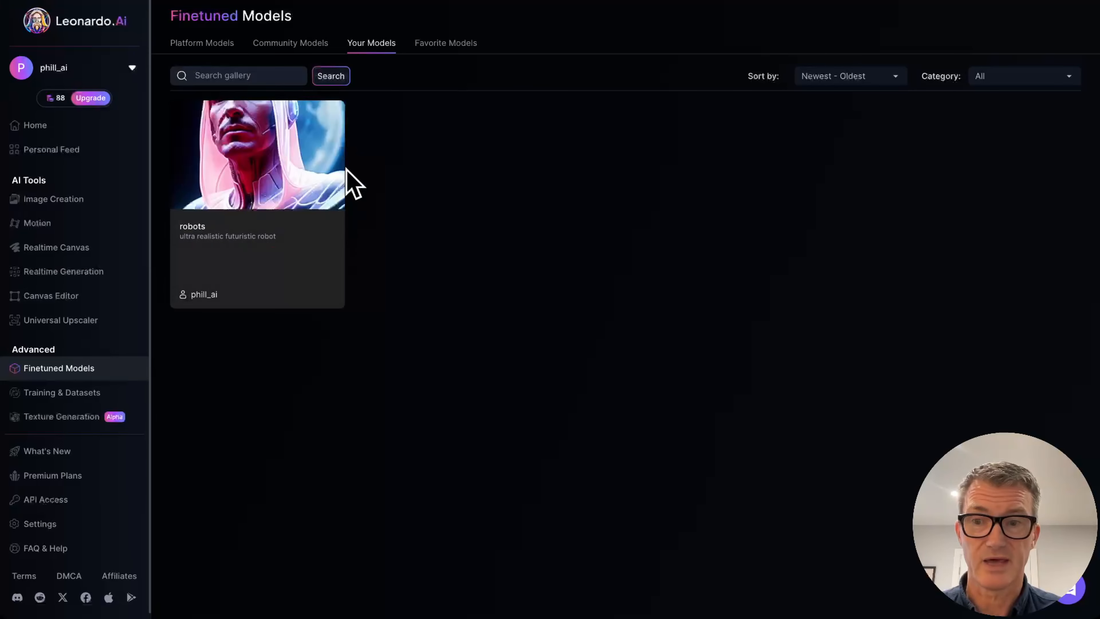
{"action": "mouse_move", "coordinate": [275, 153]}
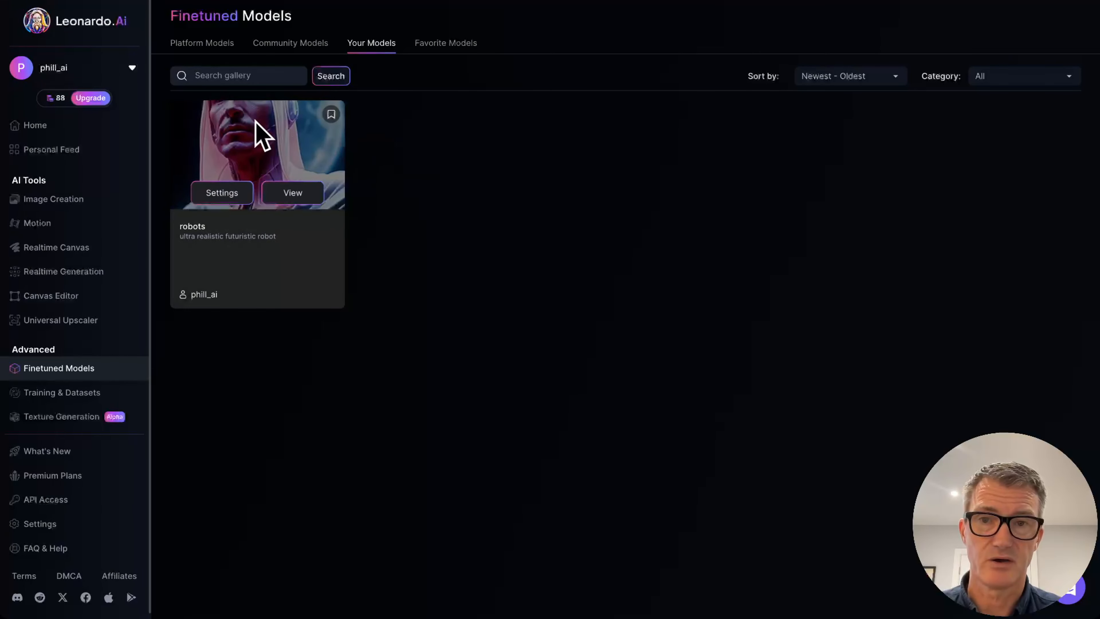
{"action": "left_click", "coordinate": [447, 42]}
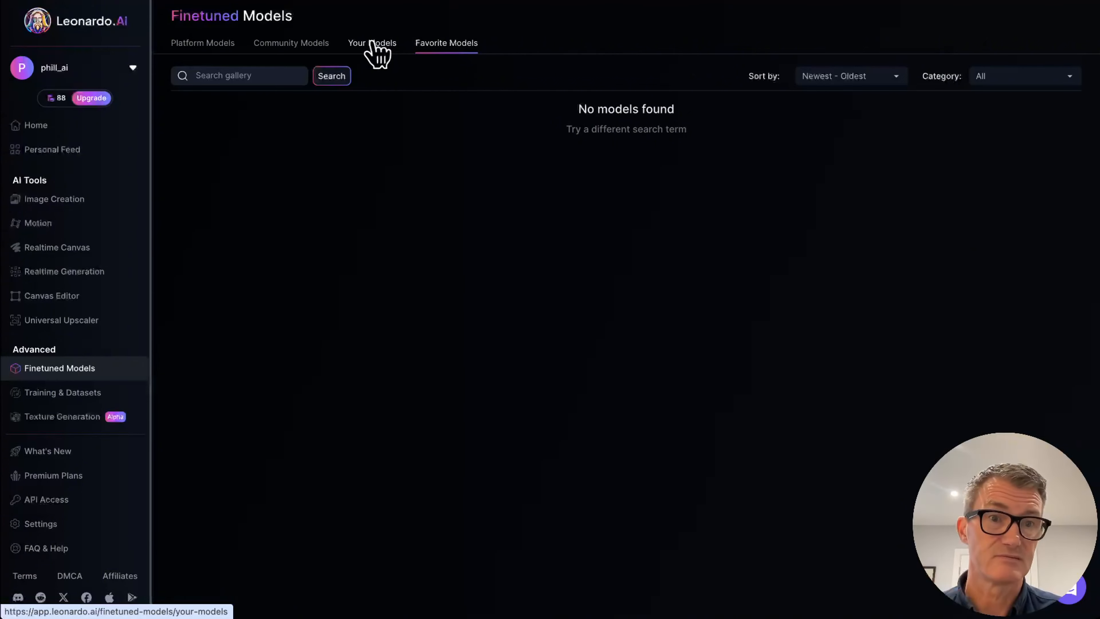
{"action": "left_click", "coordinate": [185, 46]}
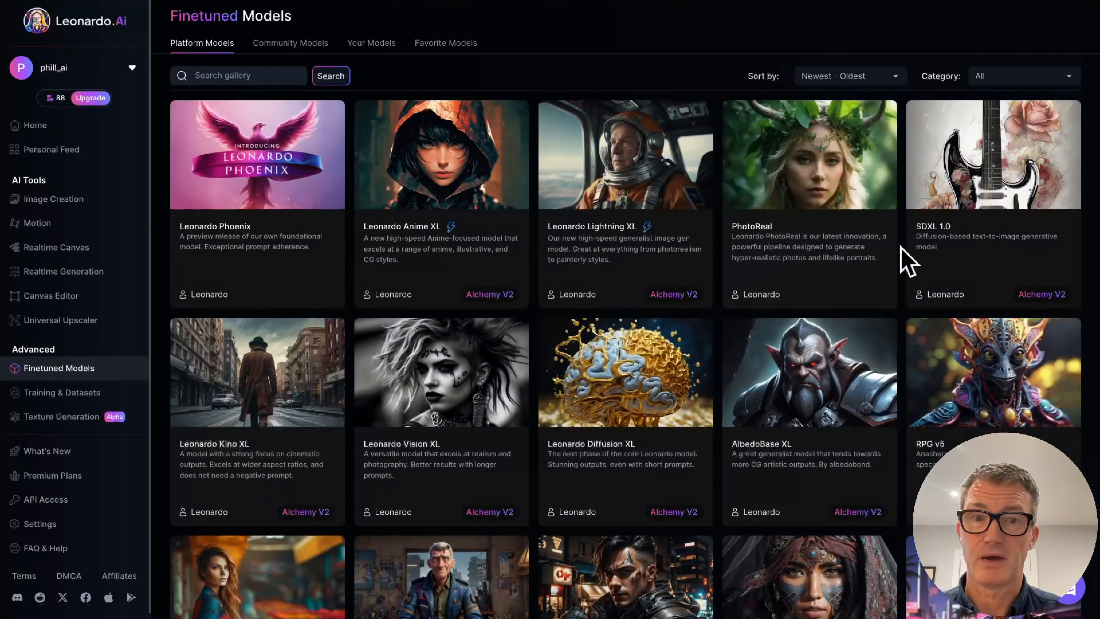
Visit the Training & Datasets page and the Texture Generation page.
{"action": "left_click", "coordinate": [62, 392]}
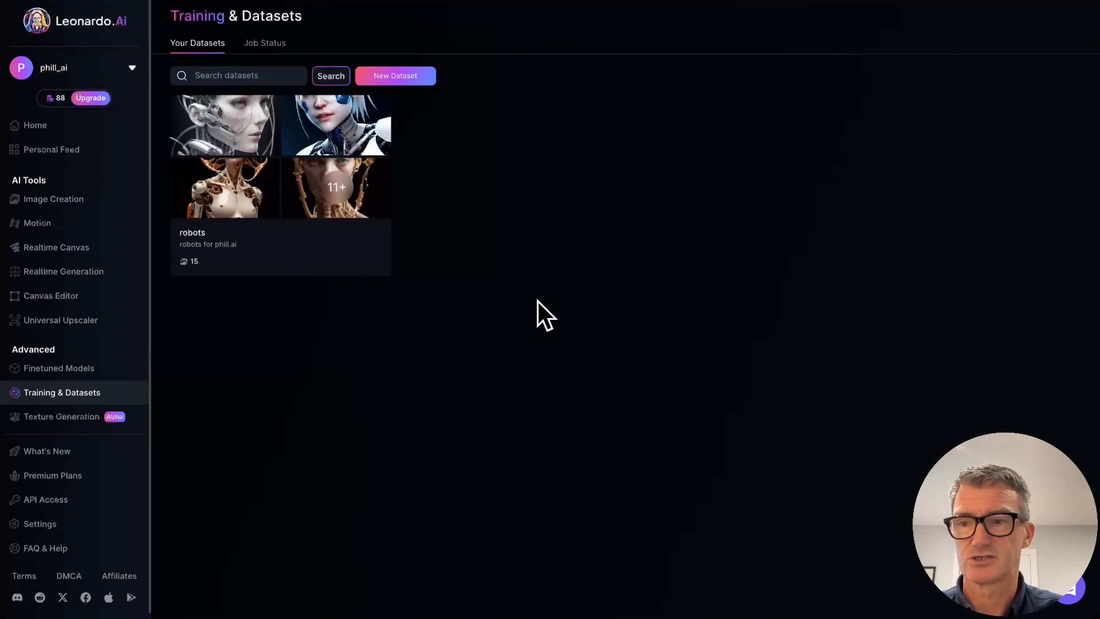
{"action": "left_click", "coordinate": [74, 417]}
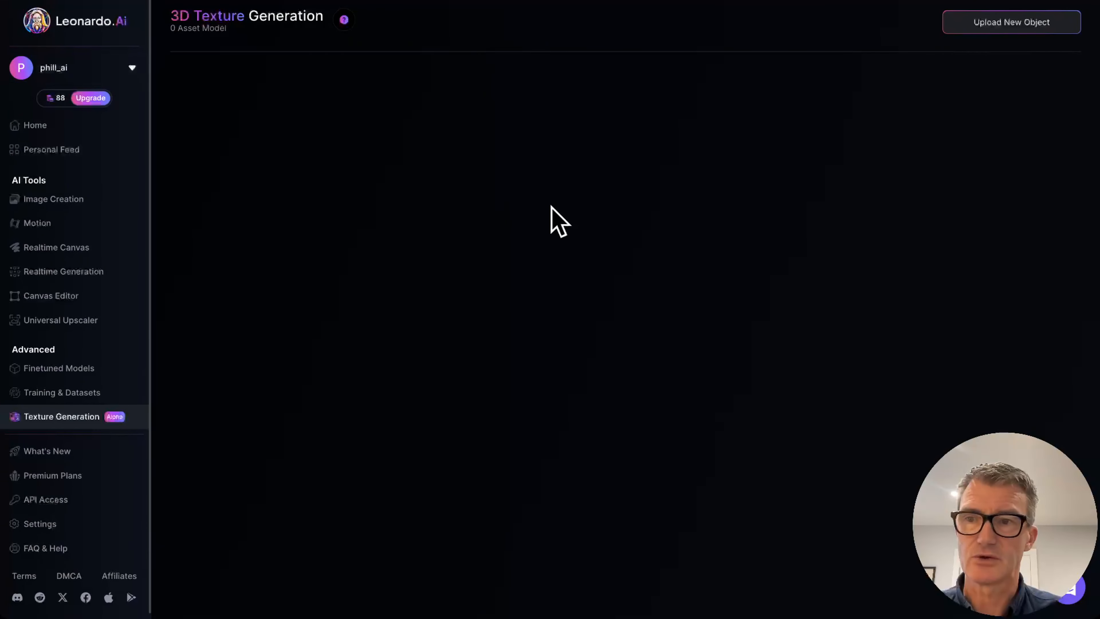
Open Image Creation and look through the generation history, returning to the most recent images.
{"action": "left_click", "coordinate": [61, 198]}
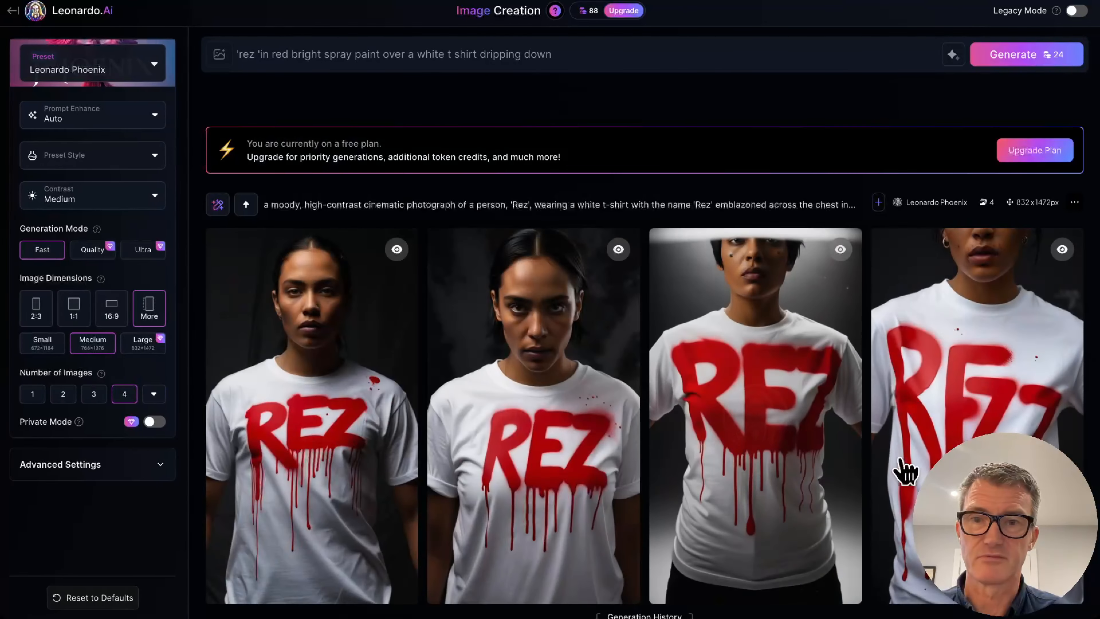
{"action": "scroll", "coordinate": [655, 346], "scroll_direction": "down", "scroll_amount": 5}
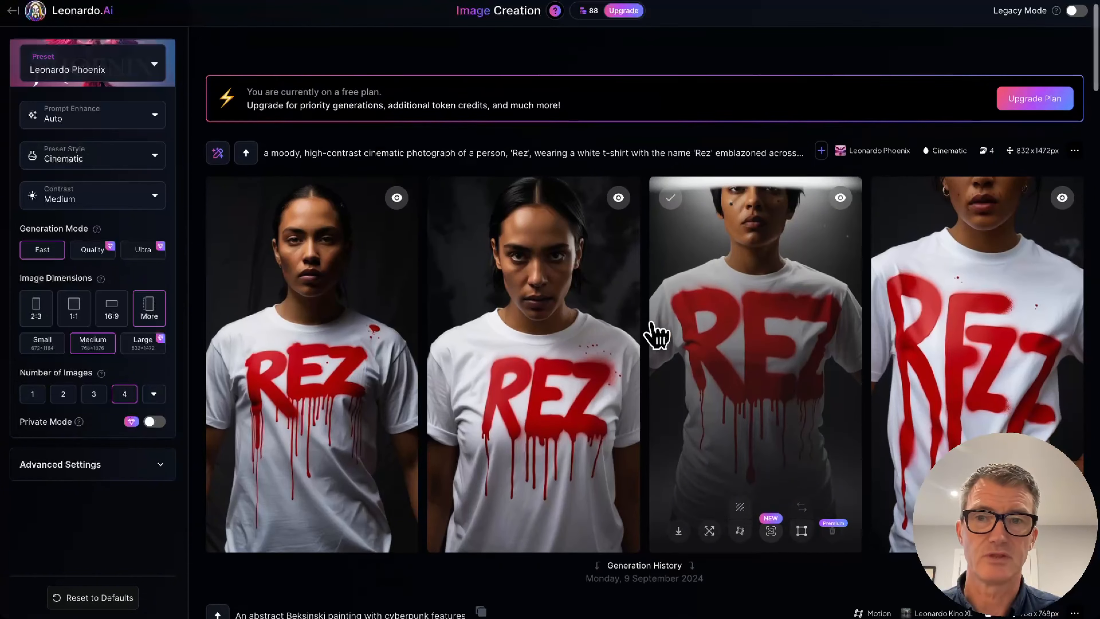
{"action": "scroll", "coordinate": [653, 324], "scroll_direction": "down", "scroll_amount": 15}
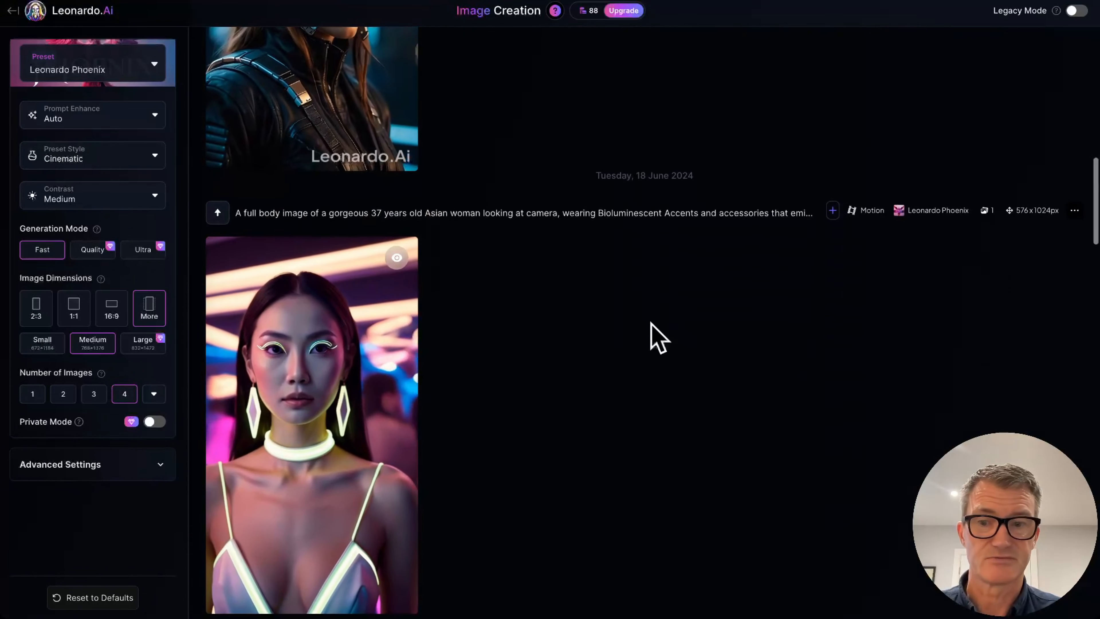
{"action": "scroll", "coordinate": [659, 338], "scroll_direction": "up", "scroll_amount": 20}
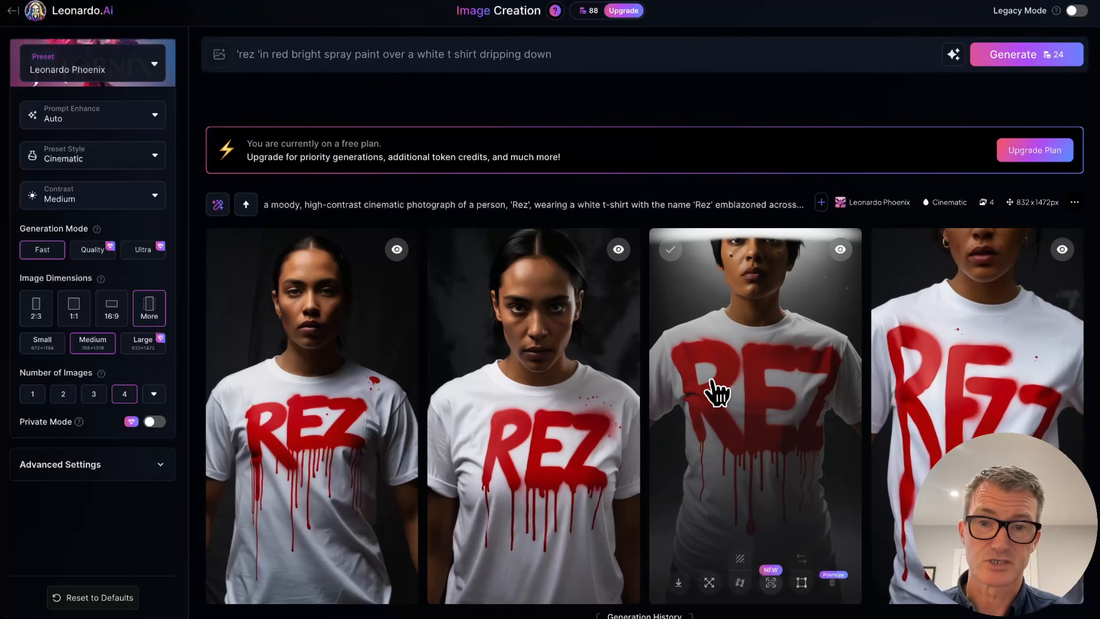
View the second REZ t-shirt image enlarged, close it and return to the prompt area.
{"action": "scroll", "coordinate": [670, 386], "scroll_direction": "down", "scroll_amount": 4}
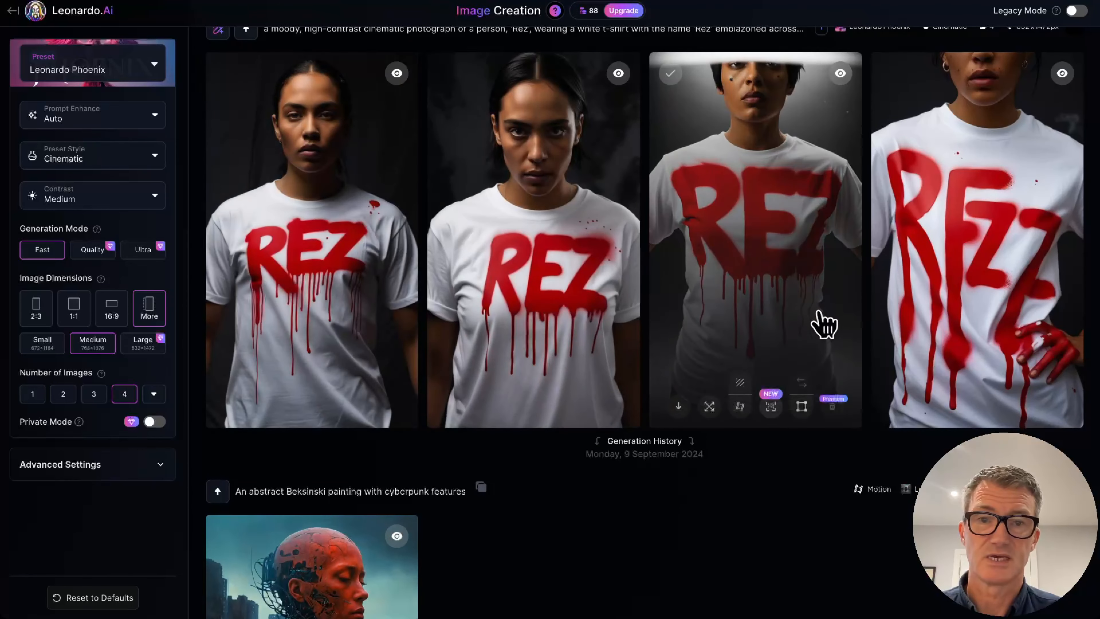
{"action": "left_click", "coordinate": [566, 269]}
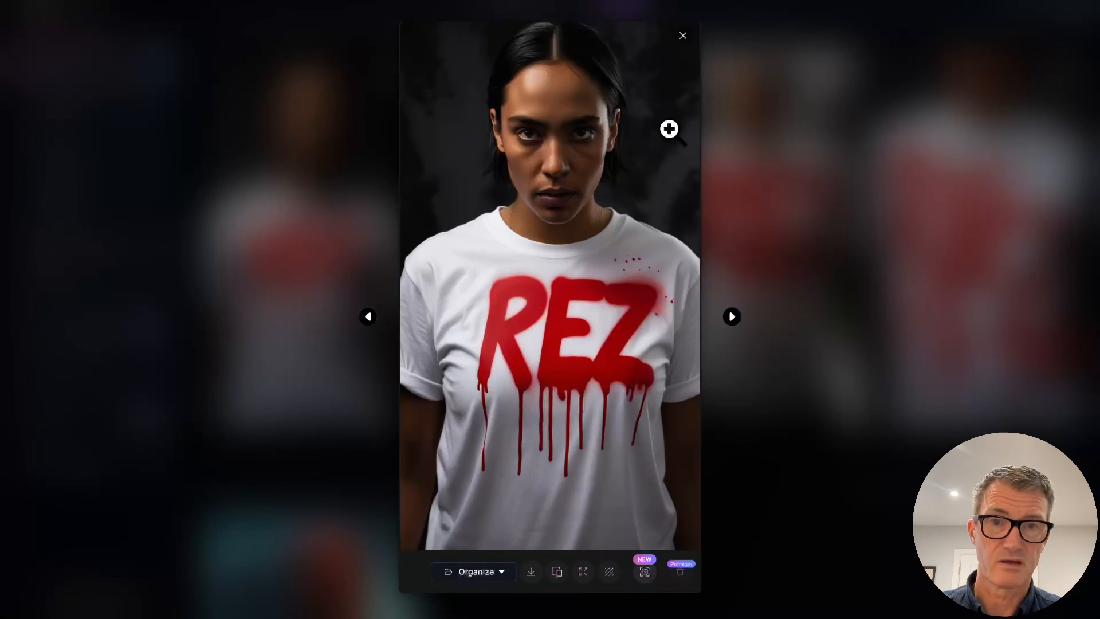
{"action": "left_click", "coordinate": [683, 36]}
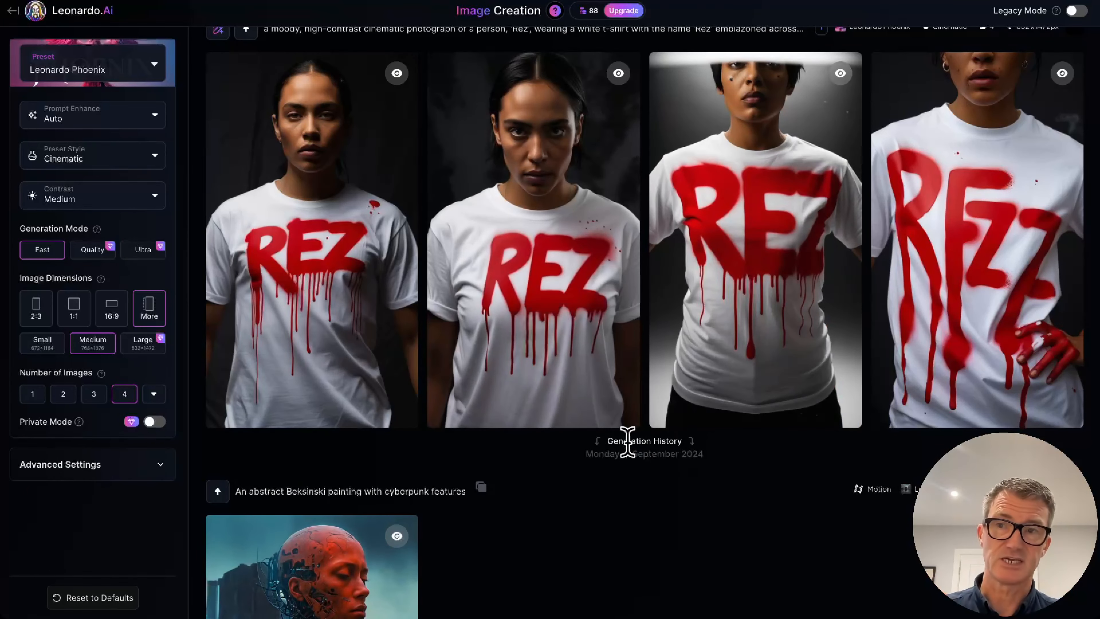
{"action": "scroll", "coordinate": [628, 441], "scroll_direction": "up", "scroll_amount": 5}
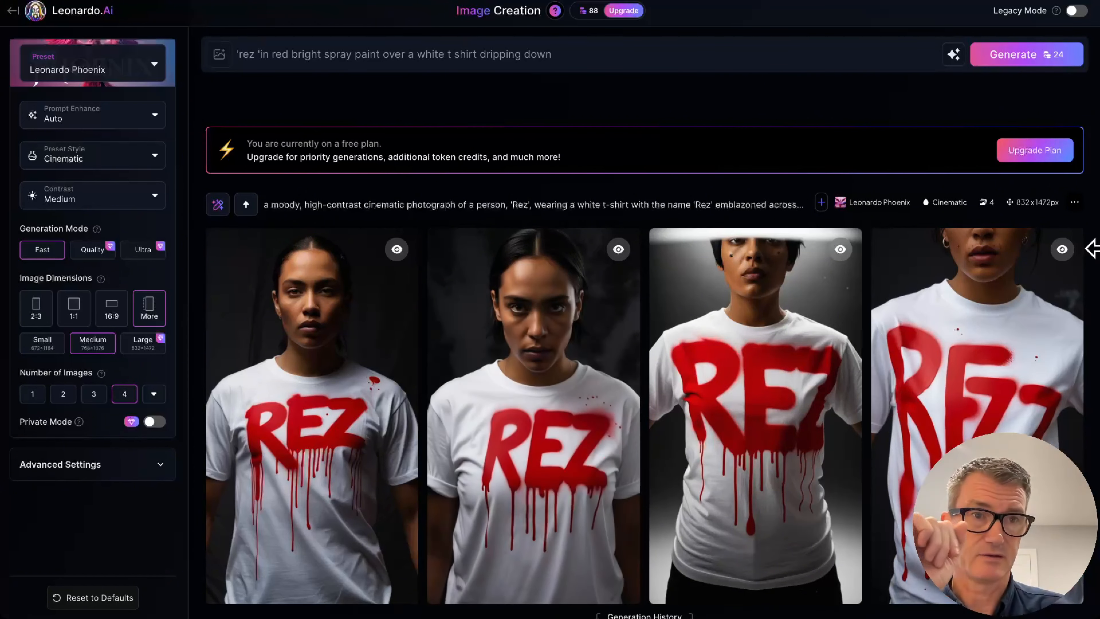
View Image Creation in Legacy Mode and switch back to the current interface.
{"action": "left_click", "coordinate": [1075, 11]}
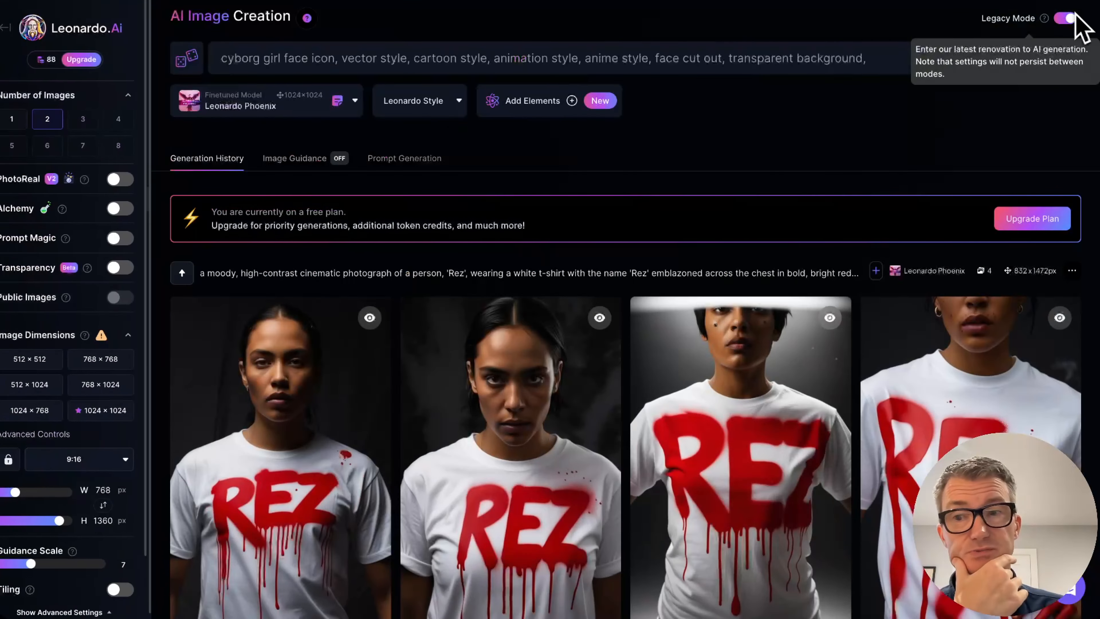
{"action": "left_click", "coordinate": [1075, 16]}
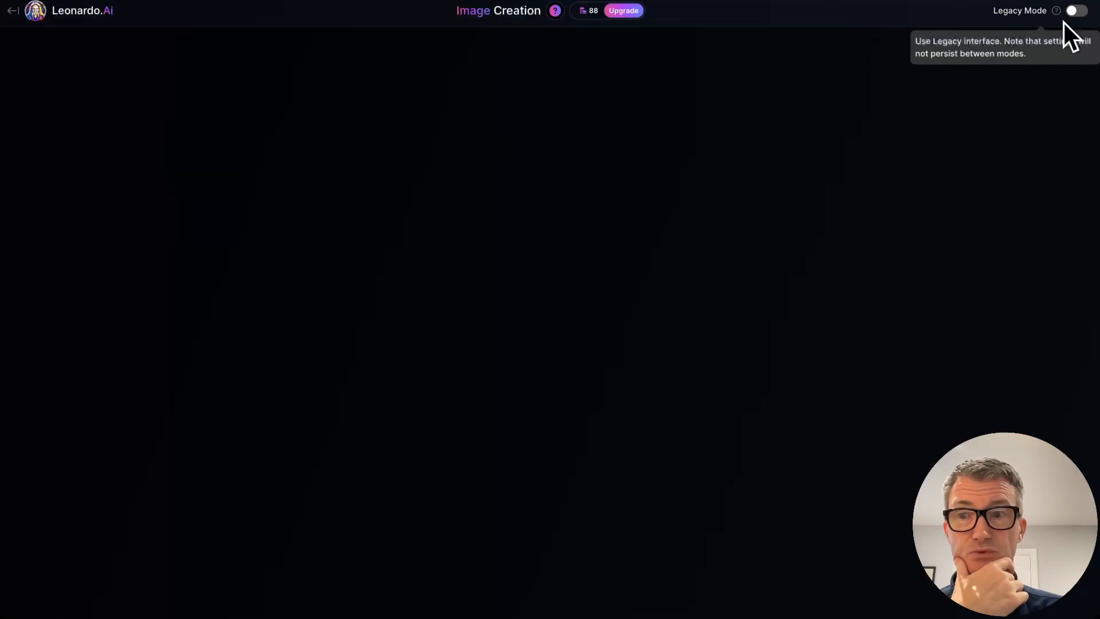
{"action": "mouse_move", "coordinate": [548, 402]}
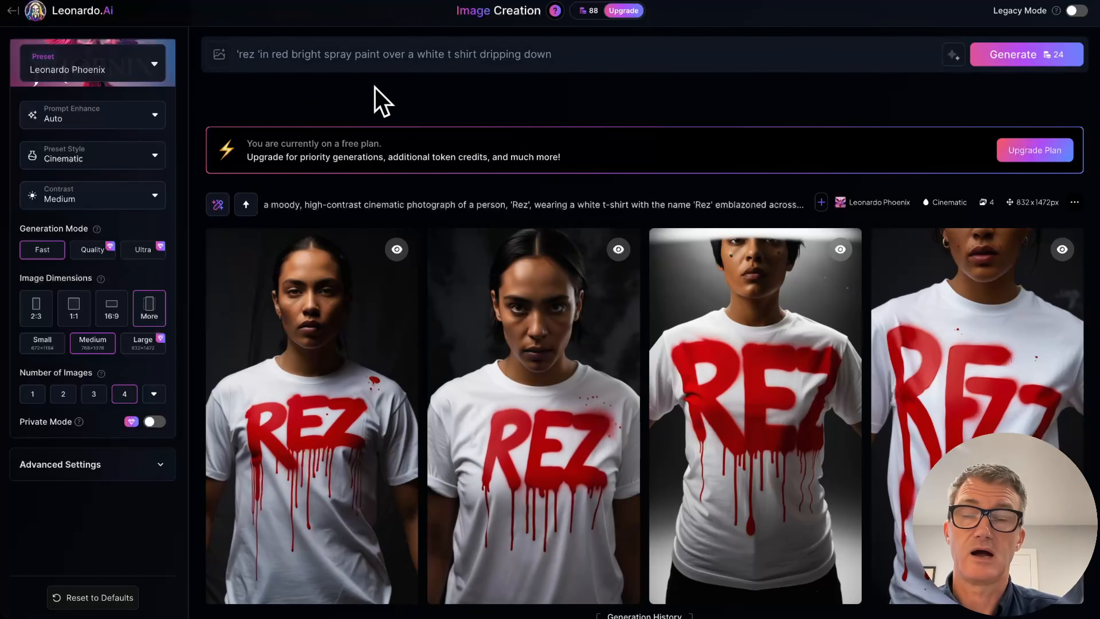
Review the platform presets for image creation and choose the Leonardo Phoenix preset.
{"action": "left_click", "coordinate": [159, 70]}
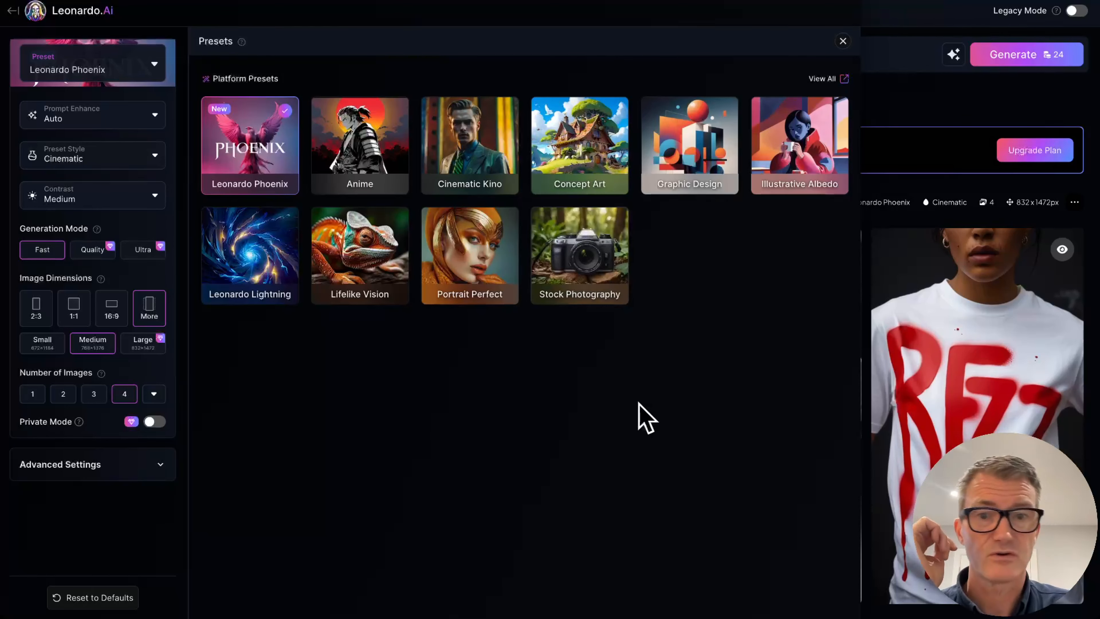
{"action": "left_click", "coordinate": [842, 40]}
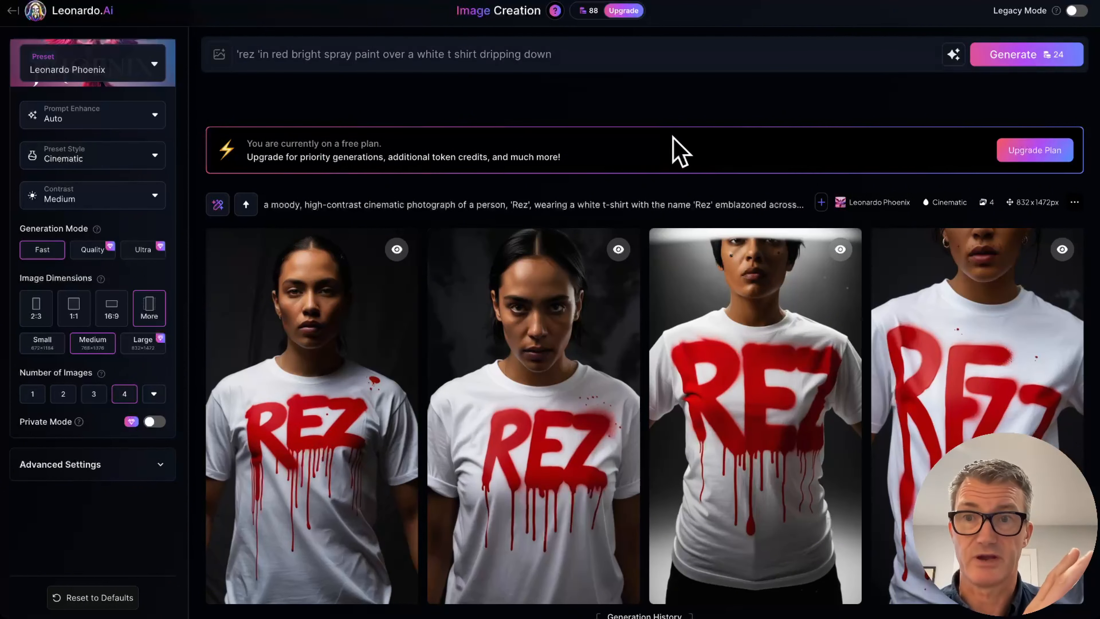
{"action": "left_click", "coordinate": [155, 66]}
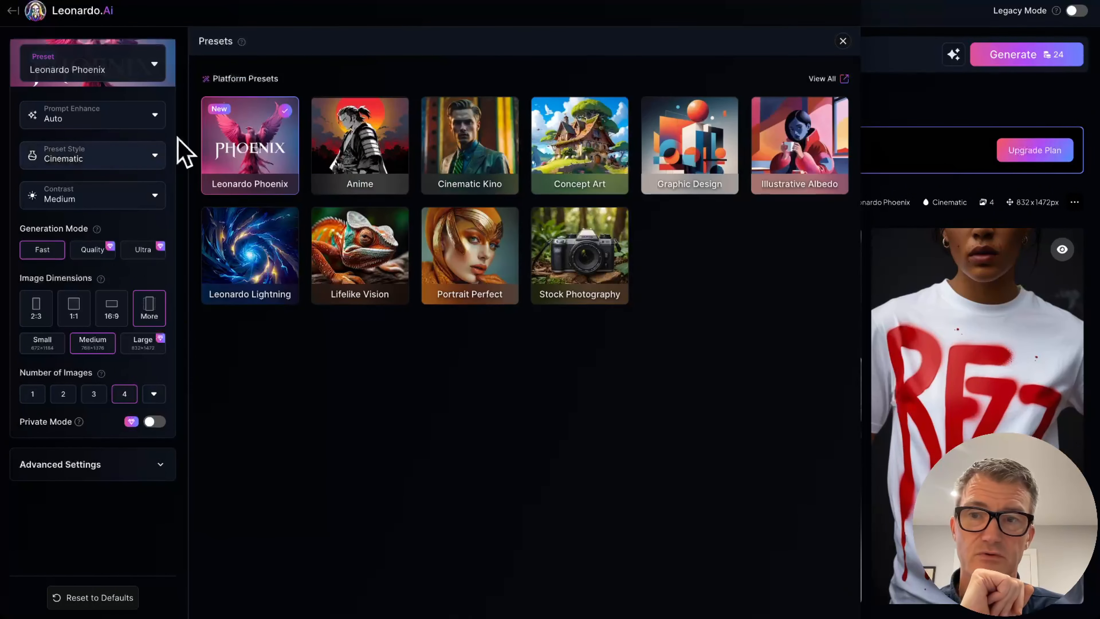
{"action": "left_click", "coordinate": [257, 124]}
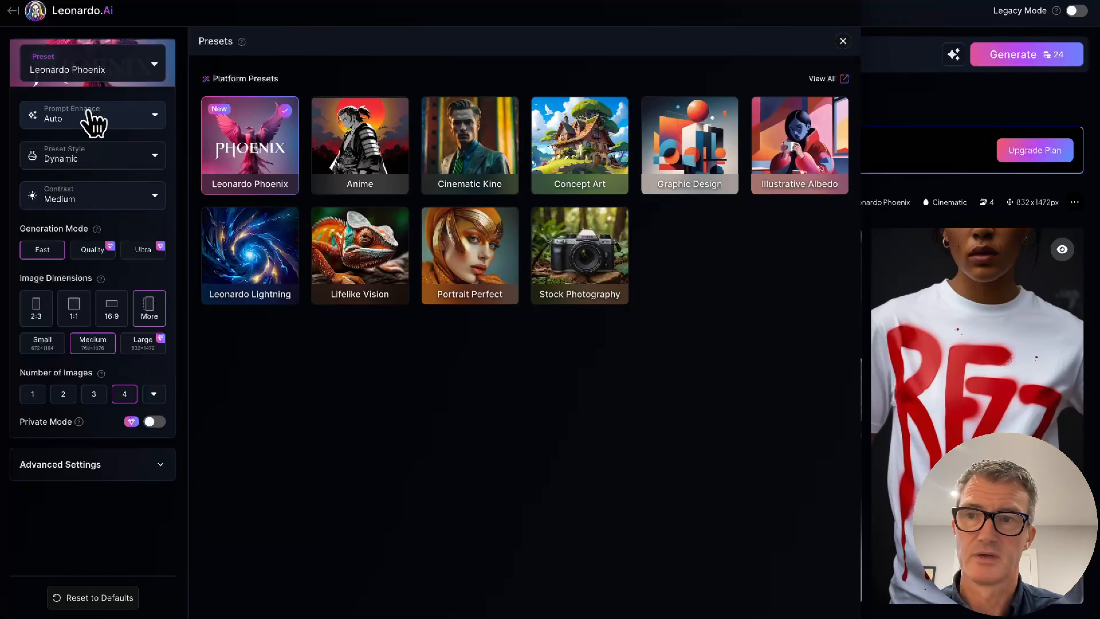
Review the Prompt Enhance options without changing them and set the preset style to Cinematic.
{"action": "left_click", "coordinate": [155, 116]}
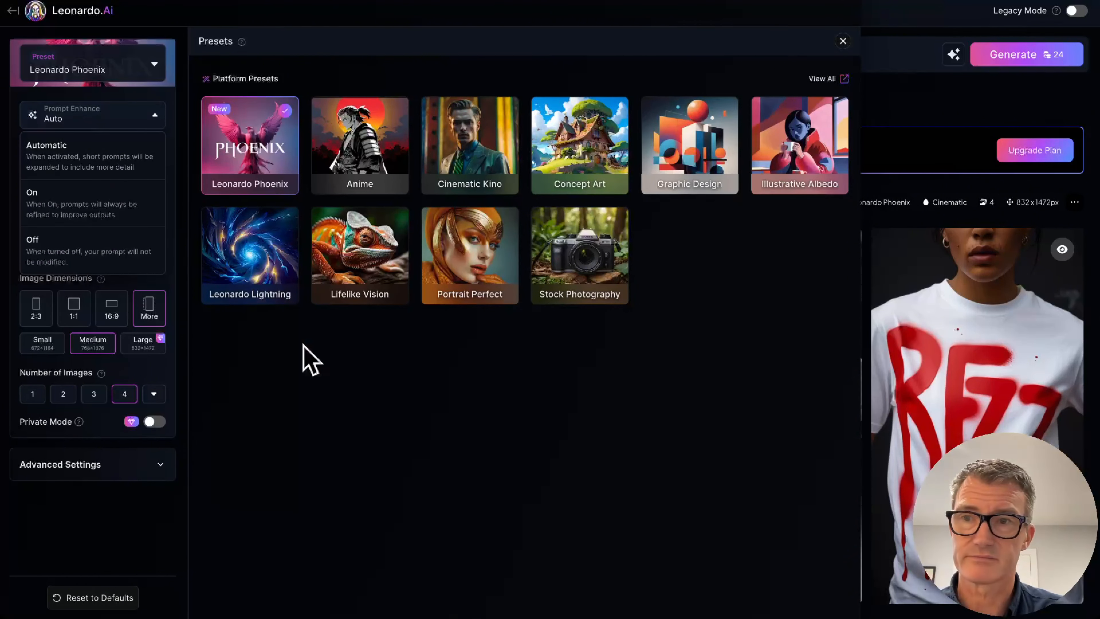
{"action": "left_click", "coordinate": [100, 155]}
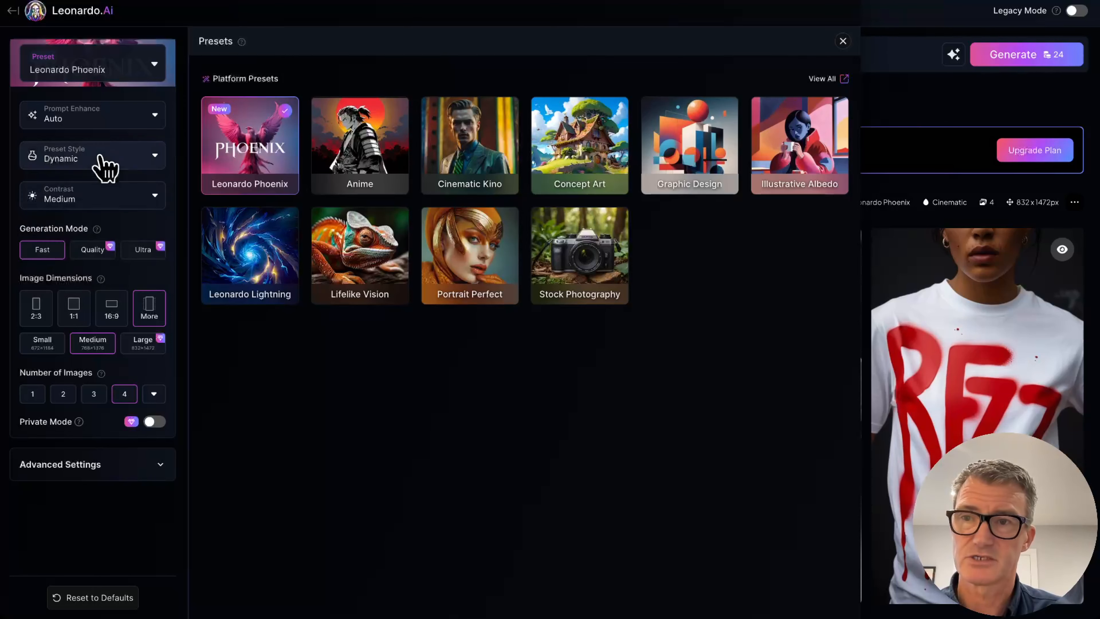
{"action": "left_click", "coordinate": [82, 164]}
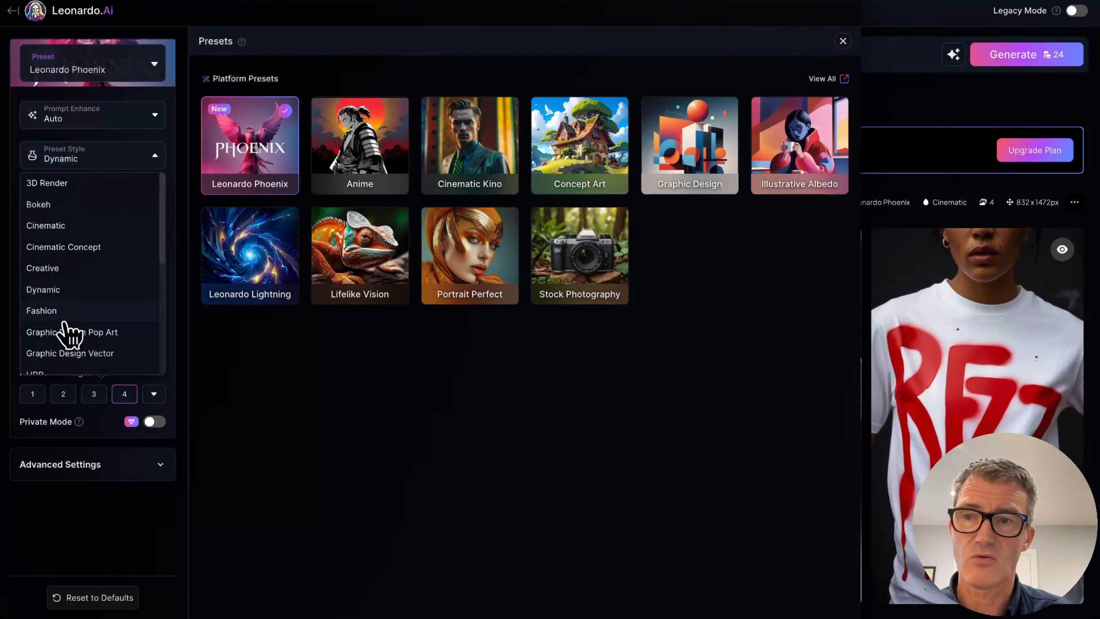
{"action": "scroll", "coordinate": [69, 334], "scroll_direction": "down", "scroll_amount": 3}
{"action": "scroll", "coordinate": [65, 324], "scroll_direction": "down", "scroll_amount": 3}
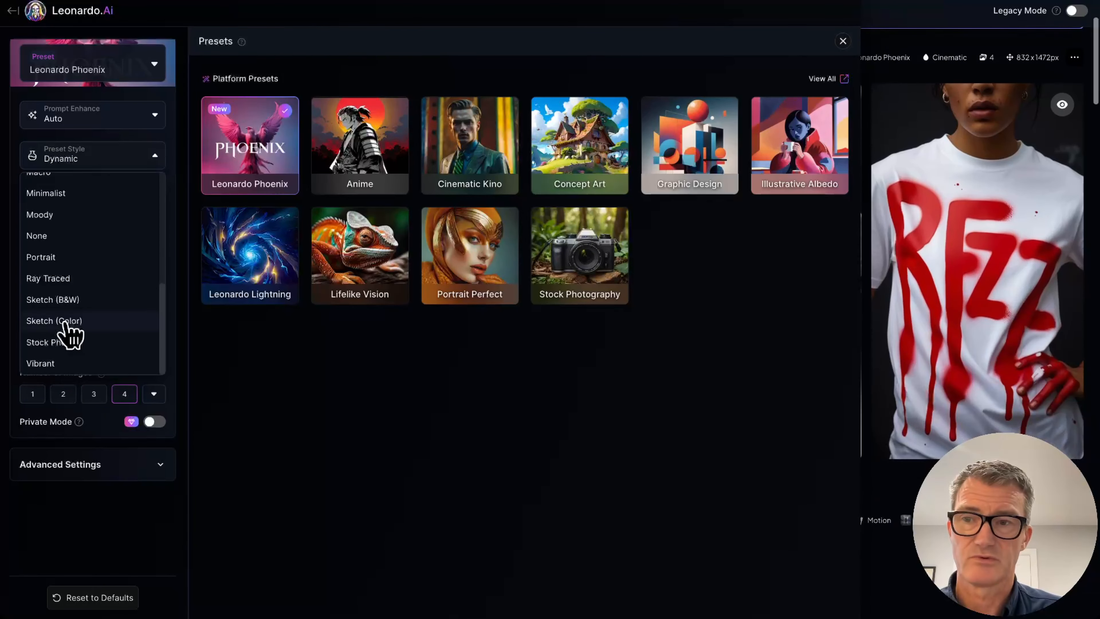
{"action": "scroll", "coordinate": [65, 324], "scroll_direction": "up", "scroll_amount": 4}
{"action": "scroll", "coordinate": [67, 334], "scroll_direction": "up", "scroll_amount": 2}
{"action": "left_click", "coordinate": [48, 227]}
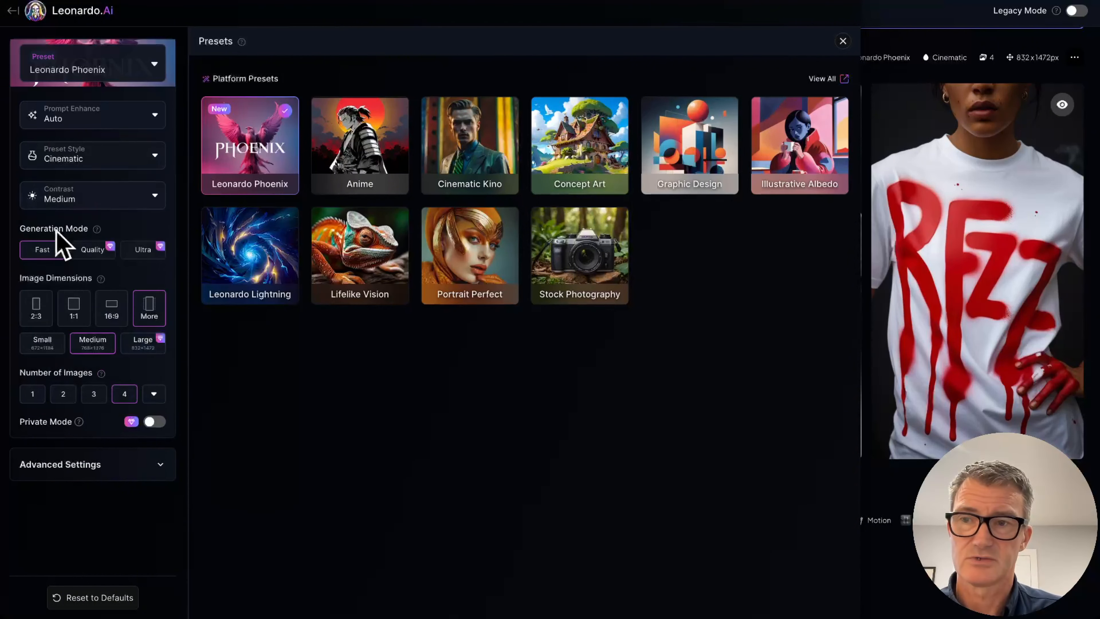
Choose Medium contrast and set the image dimensions to a wide 16:9 aspect ratio.
{"action": "left_click", "coordinate": [154, 198]}
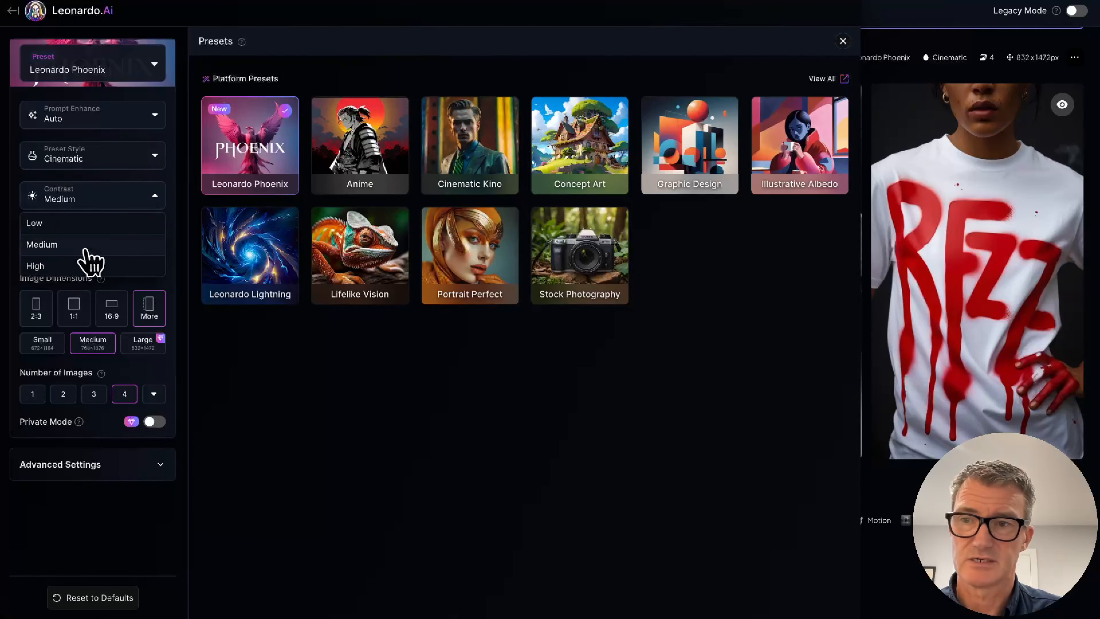
{"action": "left_click", "coordinate": [71, 251]}
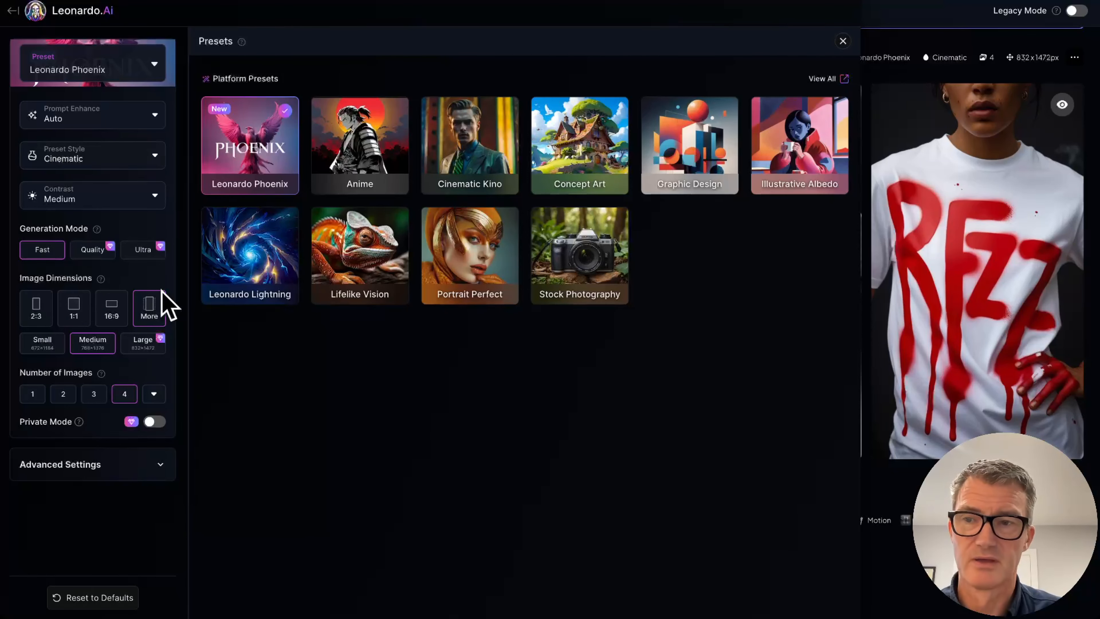
{"action": "left_click", "coordinate": [151, 313]}
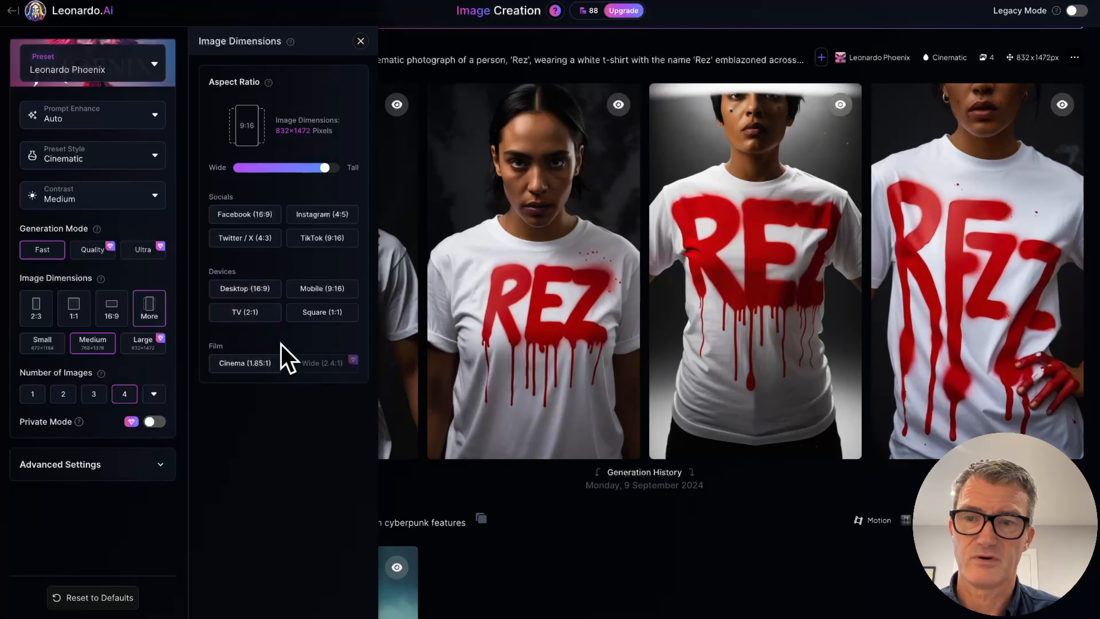
{"action": "scroll", "coordinate": [282, 356], "scroll_direction": "down", "scroll_amount": 2}
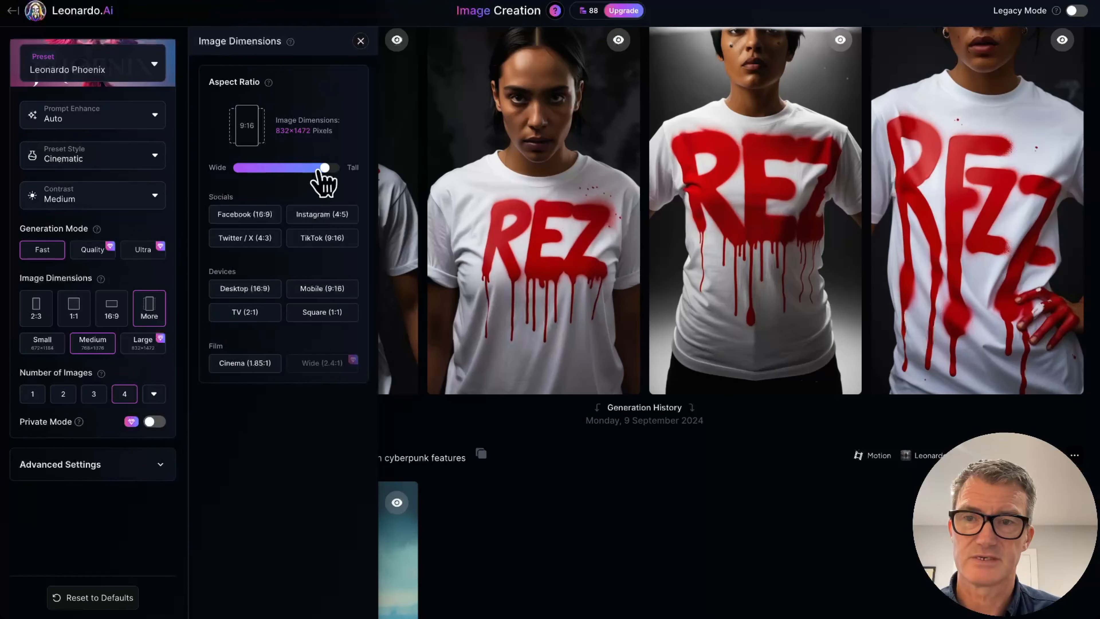
{"action": "left_click_drag", "start_coordinate": [324, 168], "coordinate": [249, 173]}
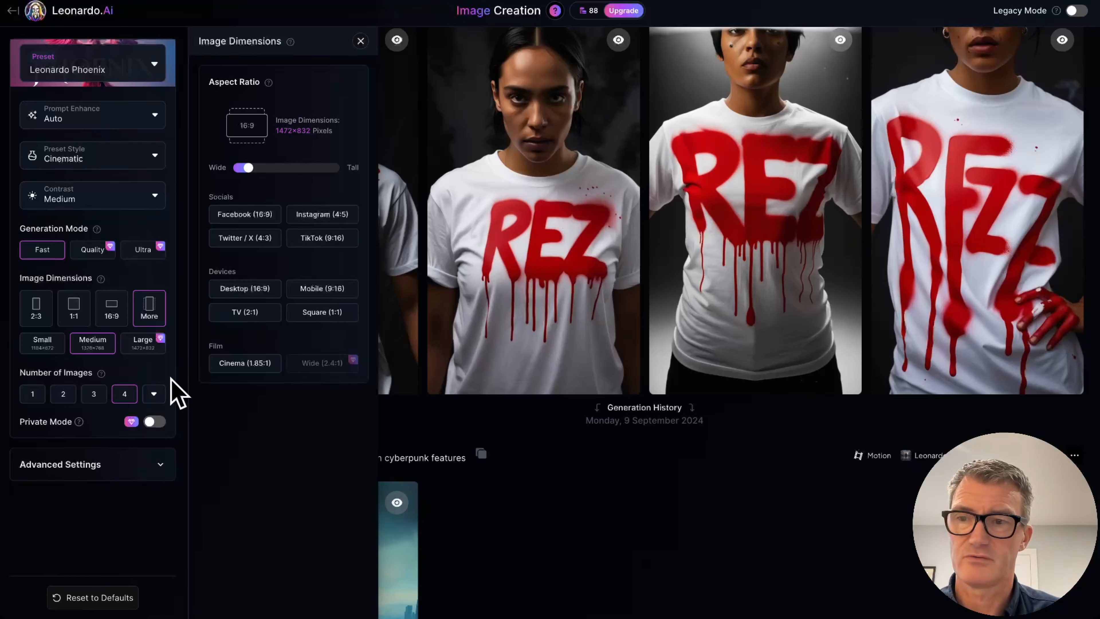
{"action": "left_click", "coordinate": [360, 40]}
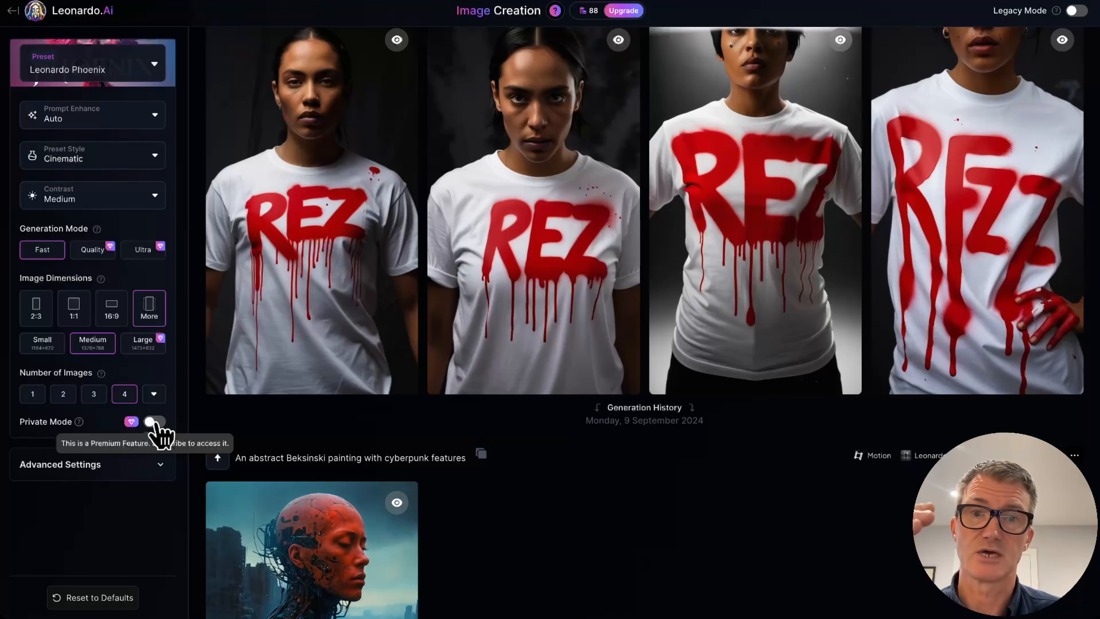
Expand the advanced settings and enable the negative prompt for the image generation.
{"action": "left_click", "coordinate": [160, 466]}
{"action": "scroll", "coordinate": [162, 479], "scroll_direction": "down", "scroll_amount": 2}
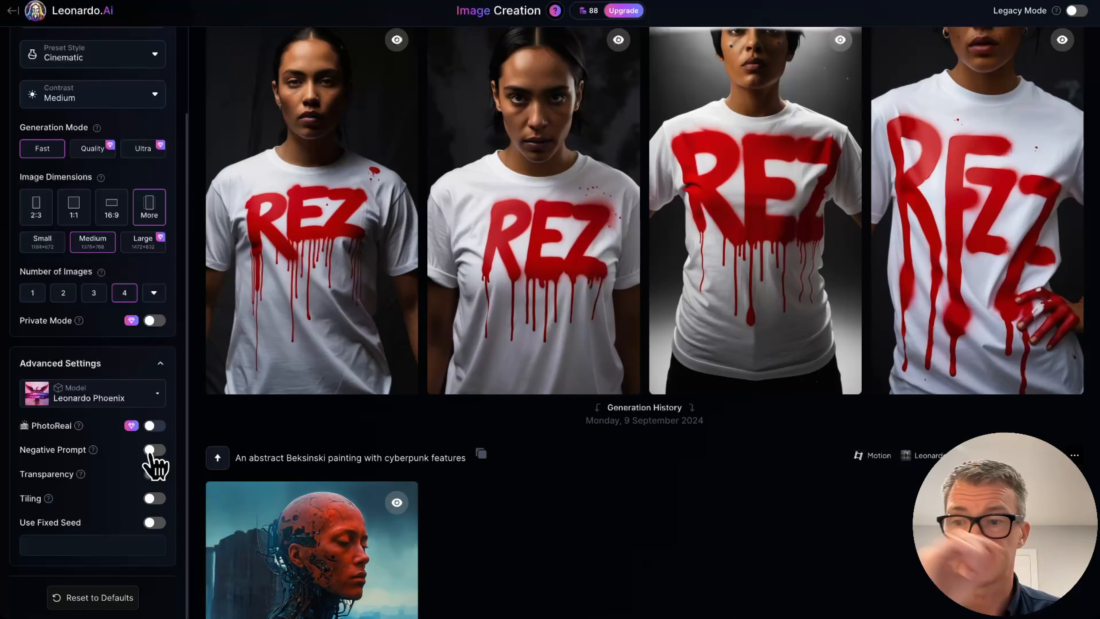
{"action": "left_click", "coordinate": [152, 451]}
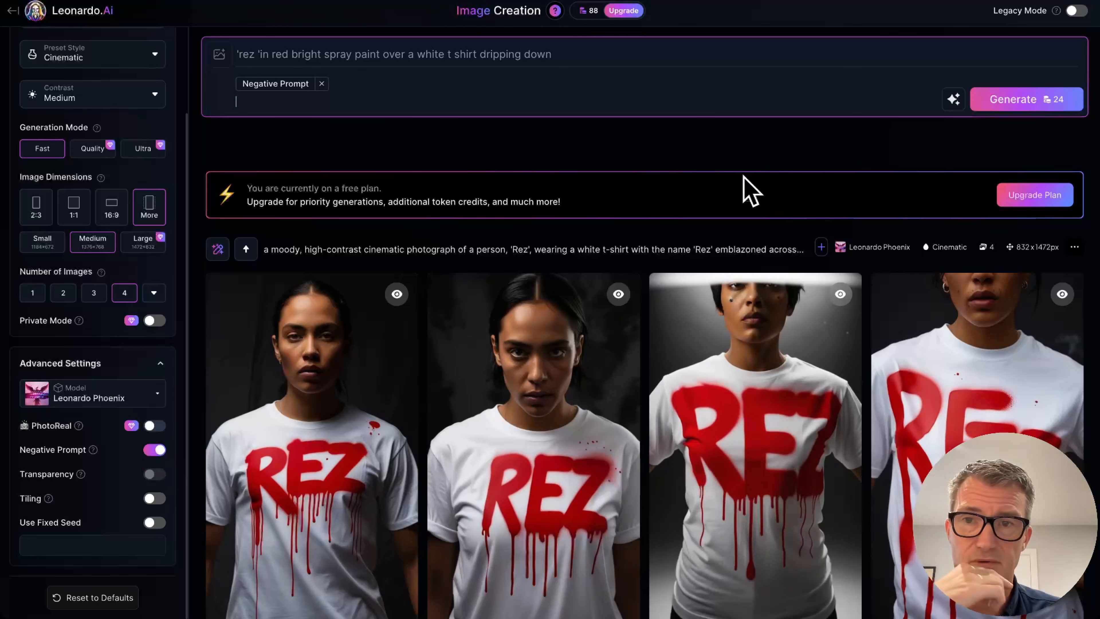
{"action": "left_click", "coordinate": [284, 84]}
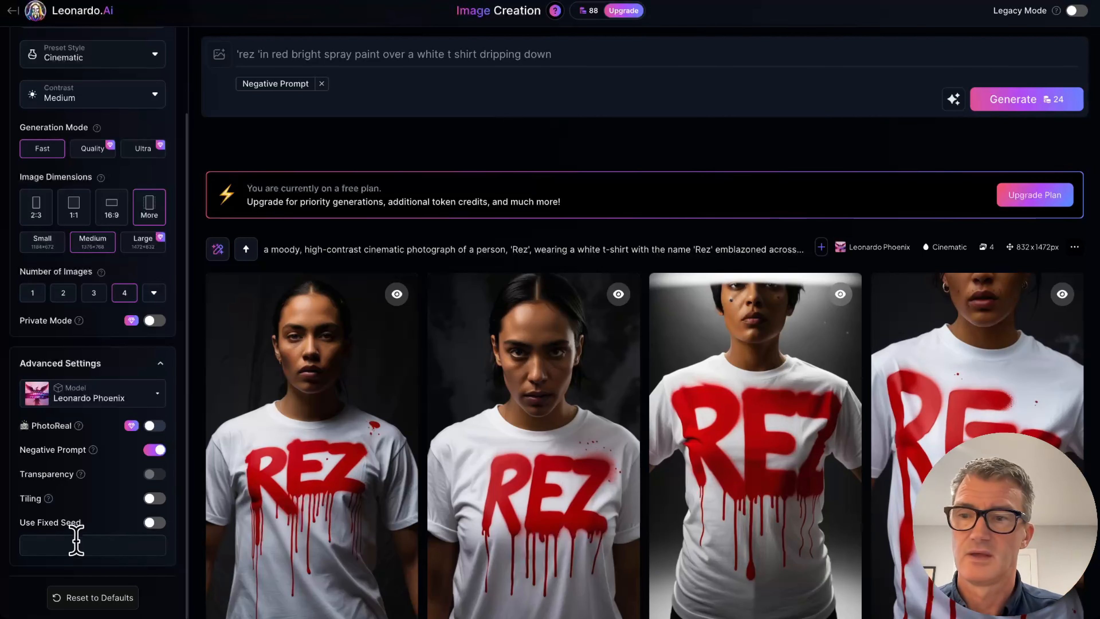
{"action": "left_click", "coordinate": [76, 544]}
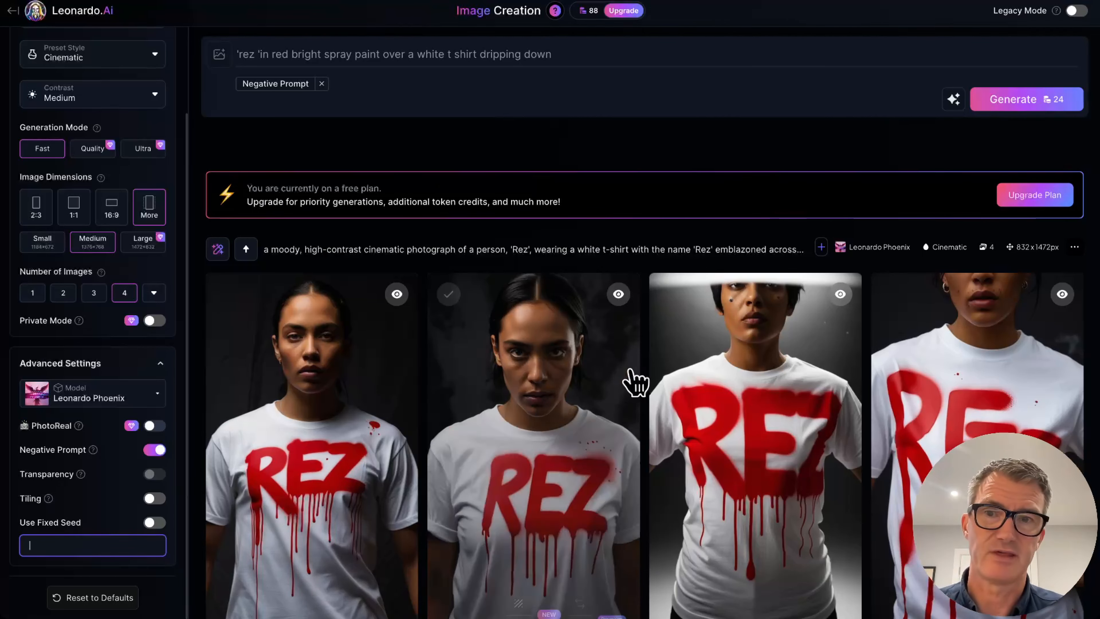
Replace the image prompt with: a boy in a dystopian future with the red spray canned word 'Rez" on his t shirt.
{"action": "left_click_drag", "start_coordinate": [552, 54], "coordinate": [238, 51]}
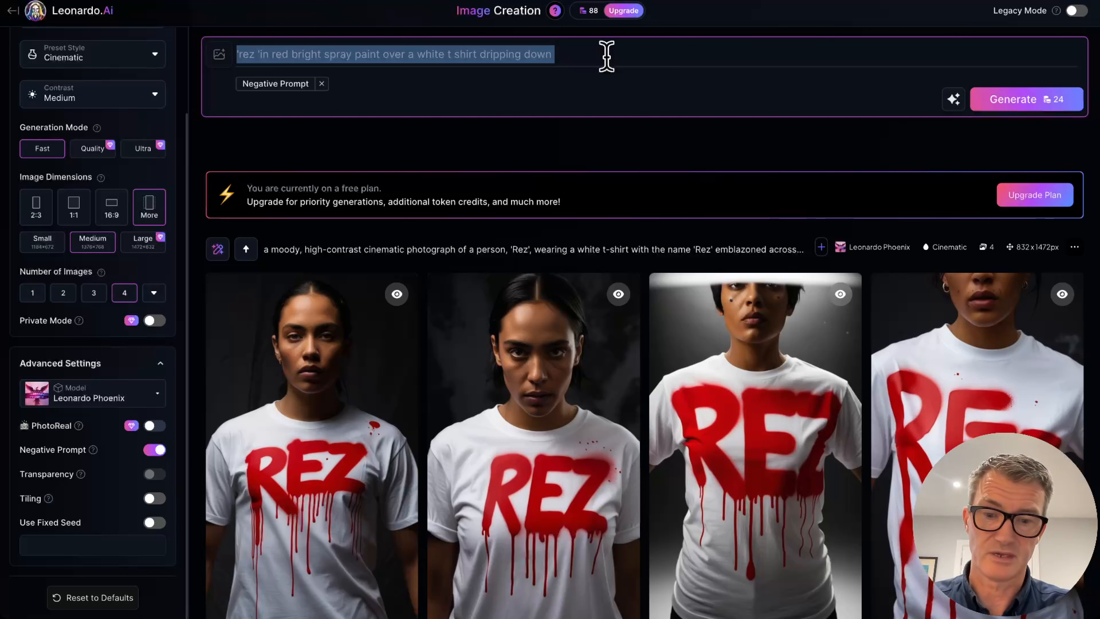
{"action": "type", "text": "a"}
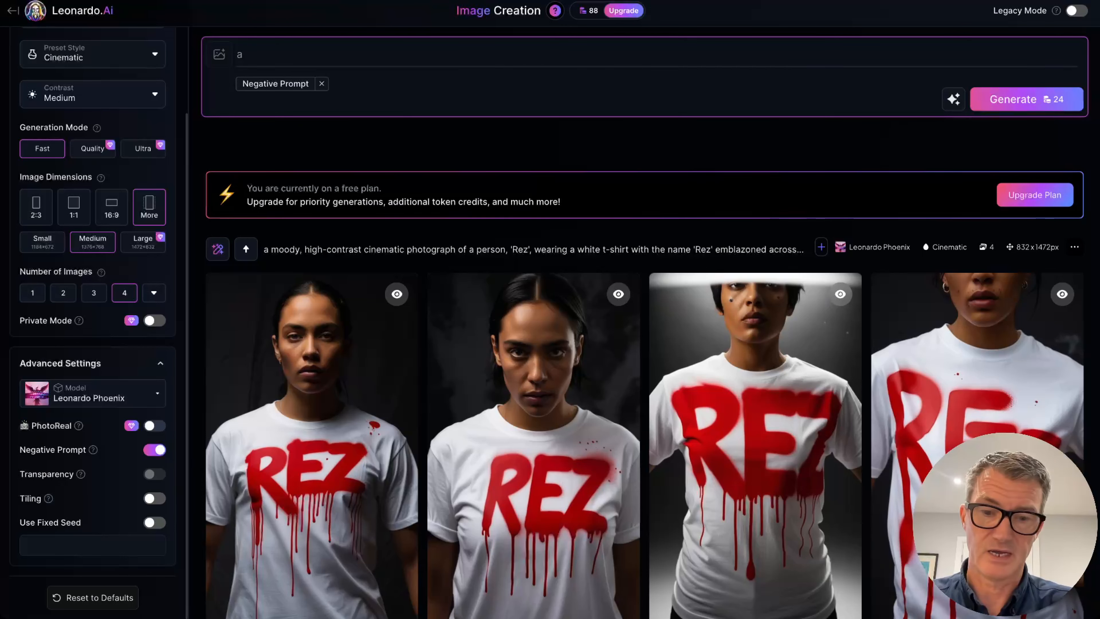
{"action": "type", "text": " boy in a d"}
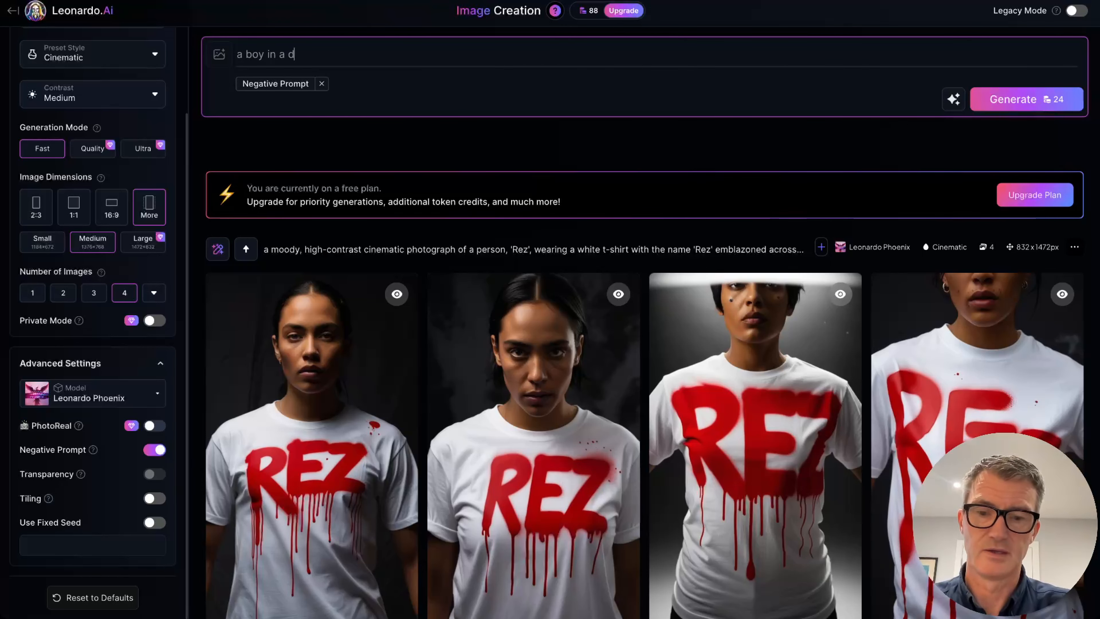
{"action": "type", "text": "ystopian "}
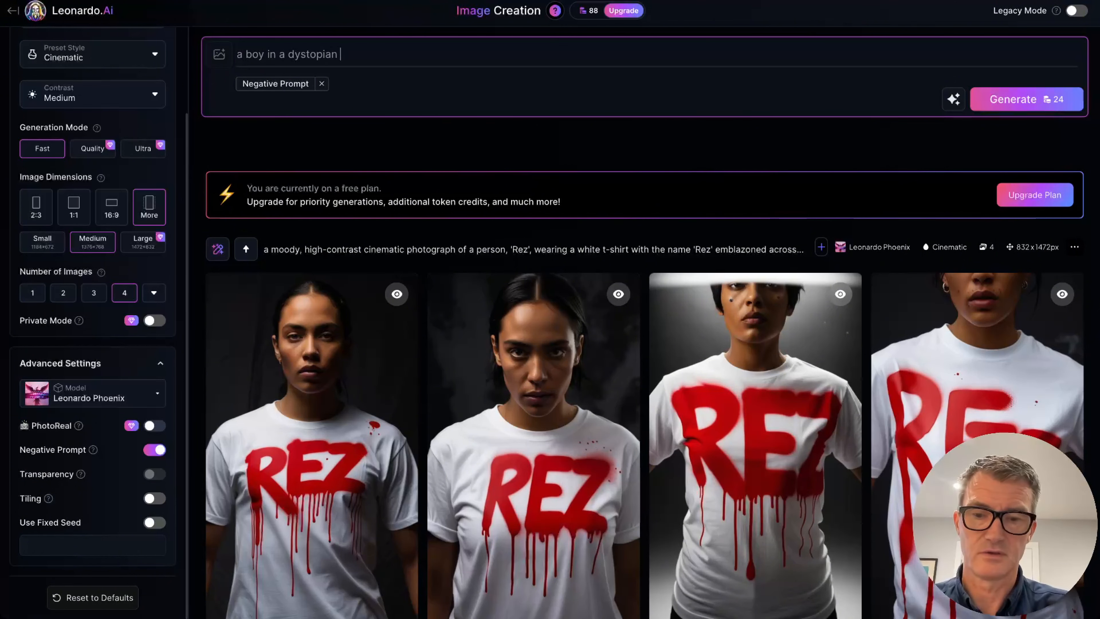
{"action": "type", "text": "future with the te"}
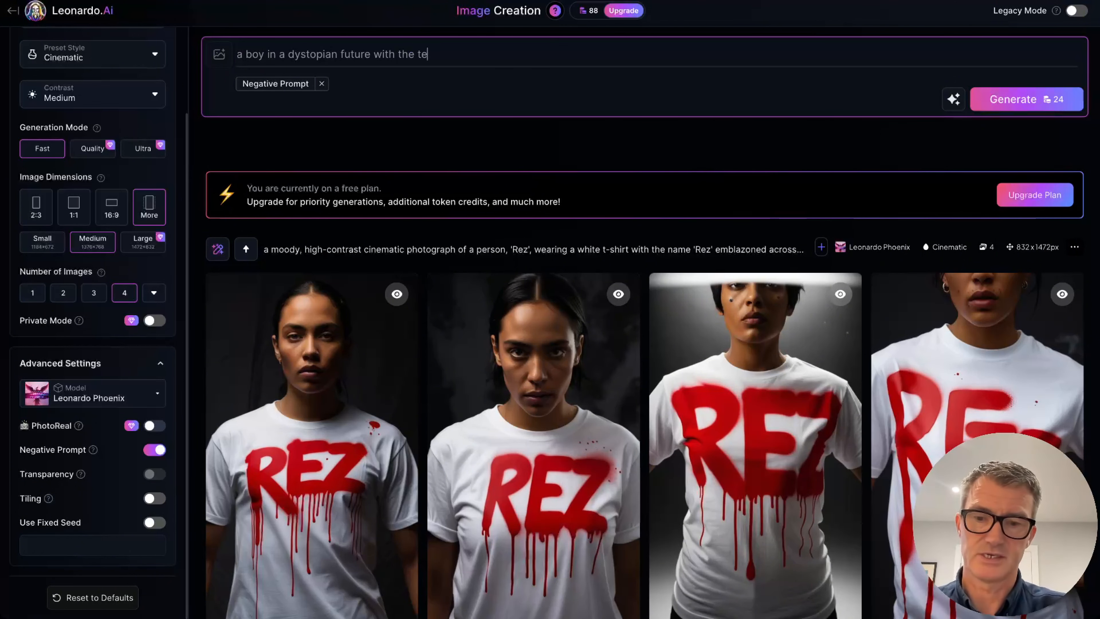
{"action": "type", "text": "st"}
{"action": "key", "text": "BackSpace"}
{"action": "key", "text": "BackSpace"}
{"action": "key", "text": "BackSpace"}
{"action": "key", "text": "BackSpace"}
{"action": "type", "text": "re"}
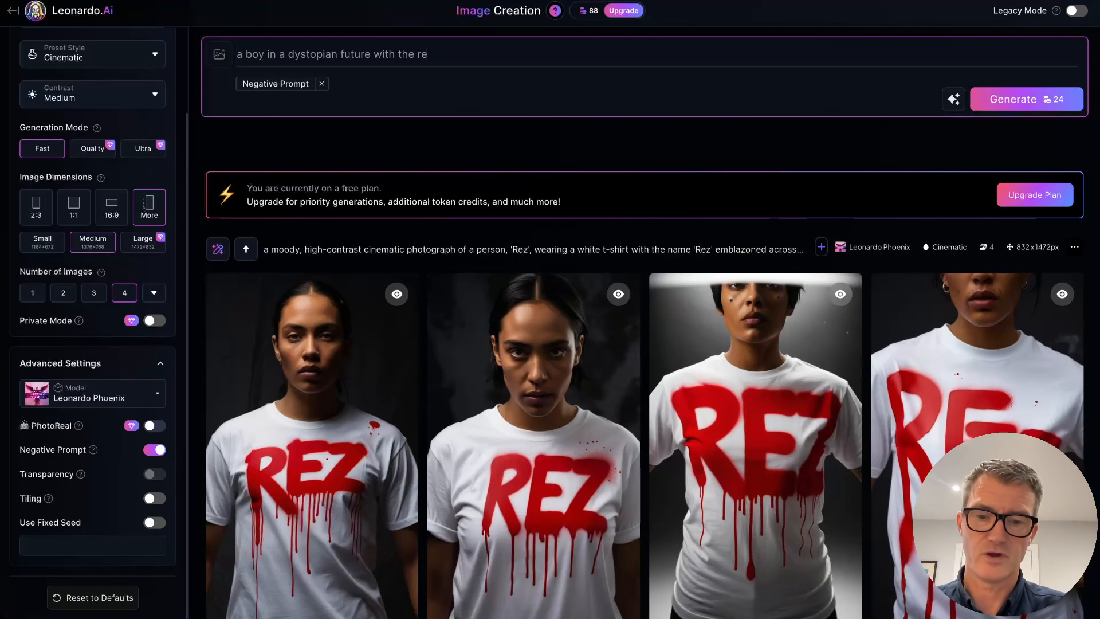
{"action": "type", "text": "d spray canned"}
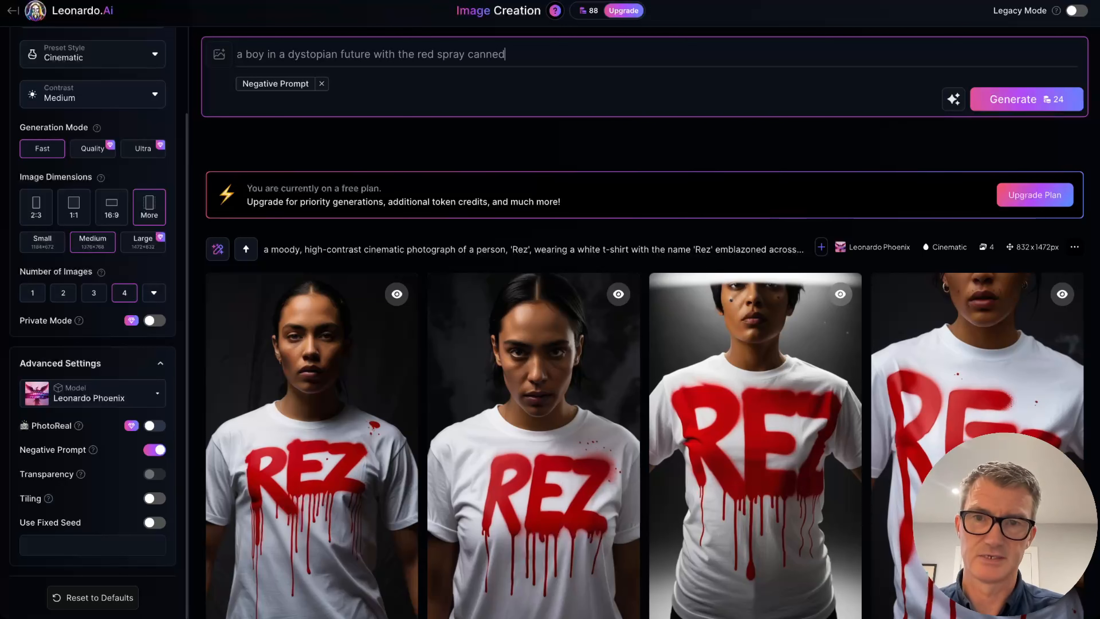
{"action": "type", "text": " word'Re"}
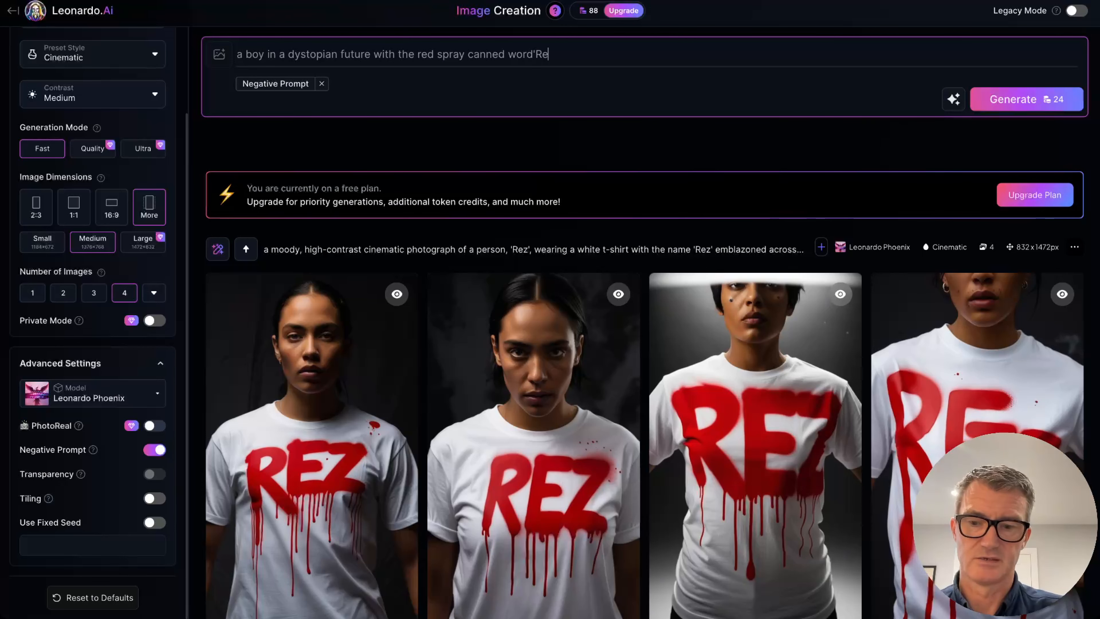
{"action": "type", "text": "z\" on his t sho"}
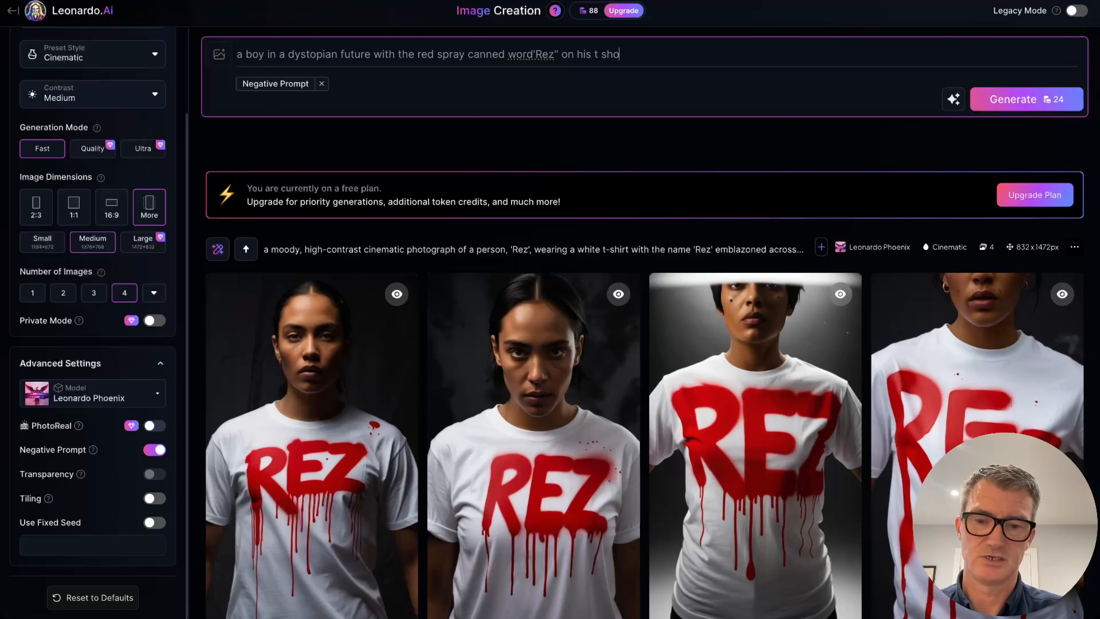
{"action": "type", "text": "rt"}
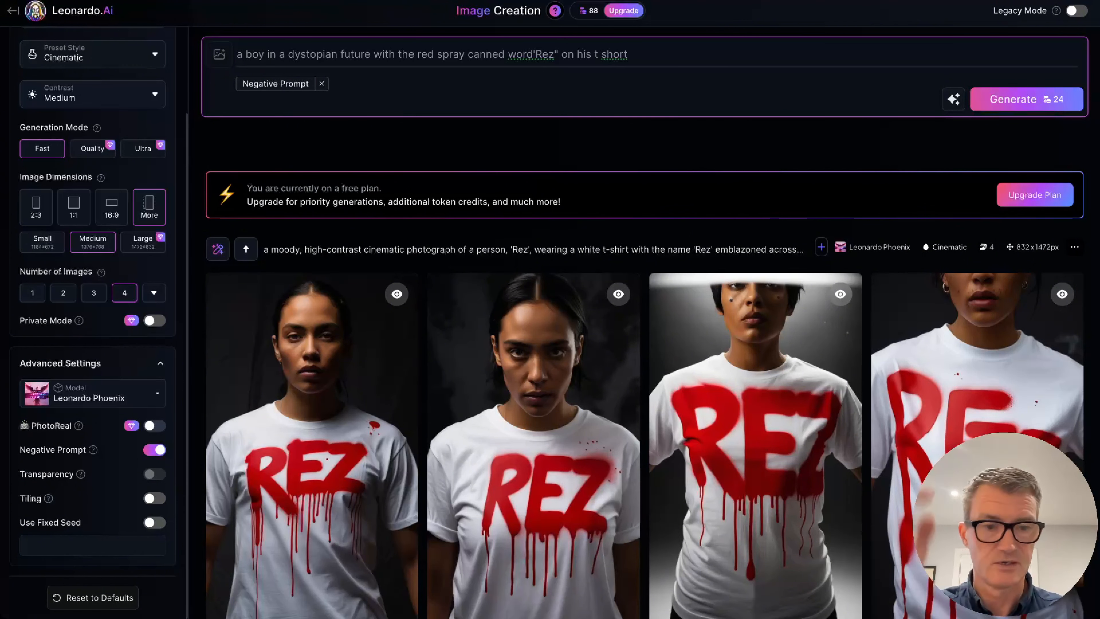
{"action": "key", "text": "BackSpace"}
{"action": "key", "text": "BackSpace"}
{"action": "key", "text": "BackSpace"}
{"action": "type", "text": "irt"}
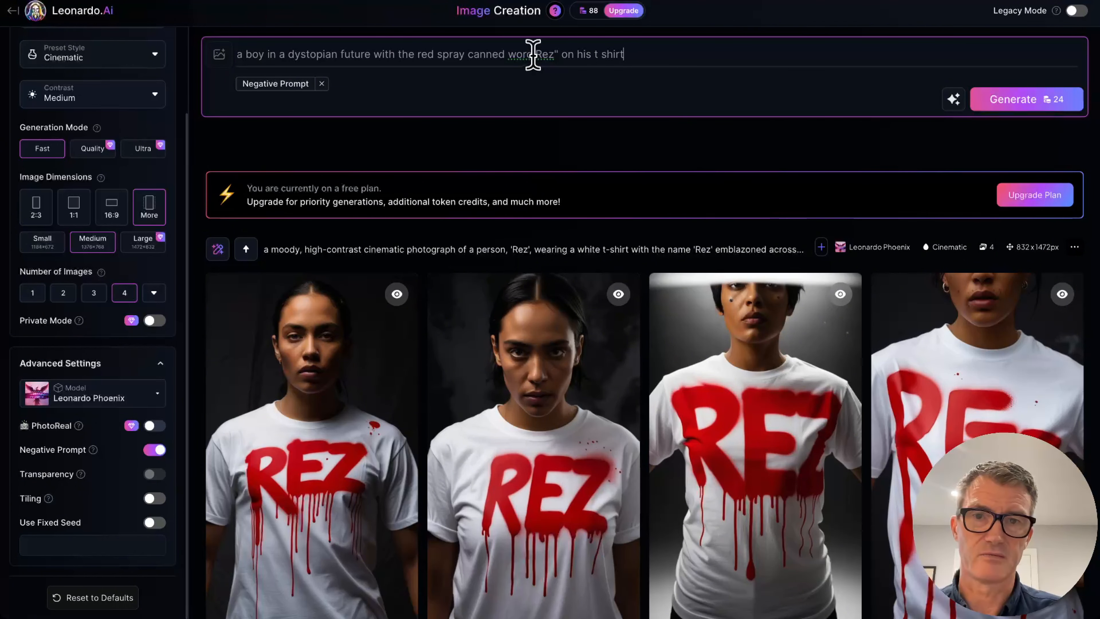
{"action": "left_click", "coordinate": [529, 54]}
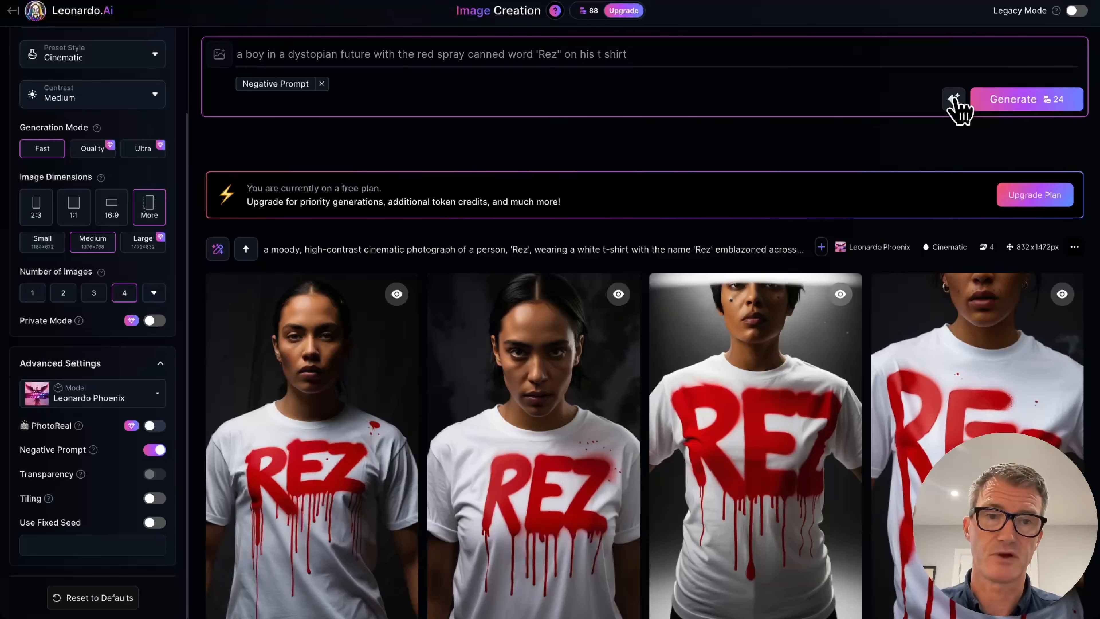
Improve the current prompt with AI and view the remaining AI prompt options.
{"action": "left_click", "coordinate": [955, 102]}
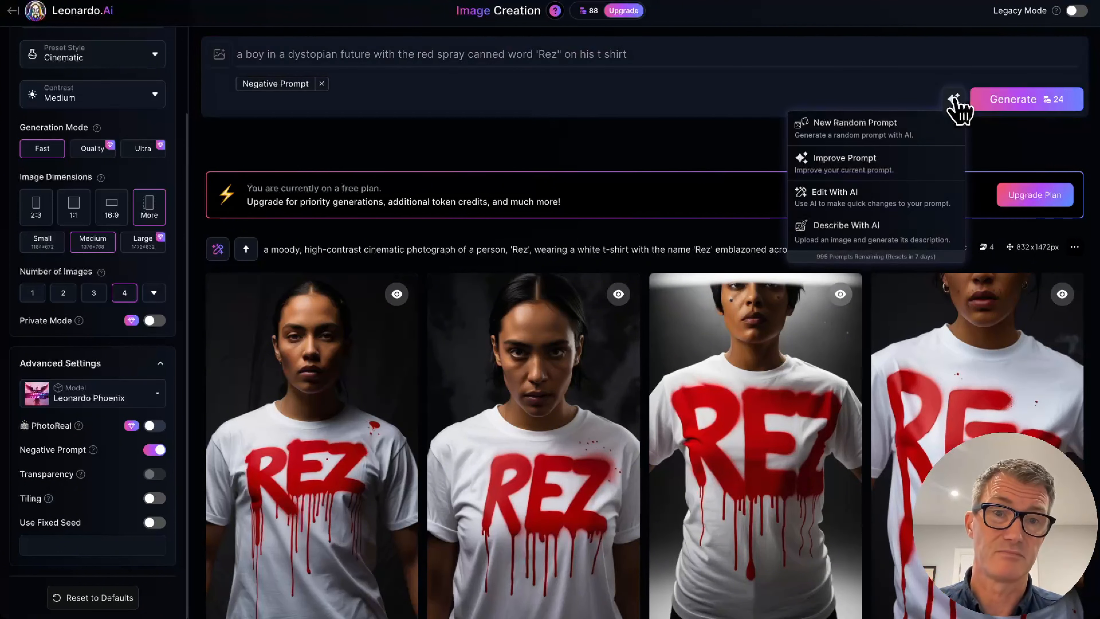
{"action": "left_click", "coordinate": [871, 167]}
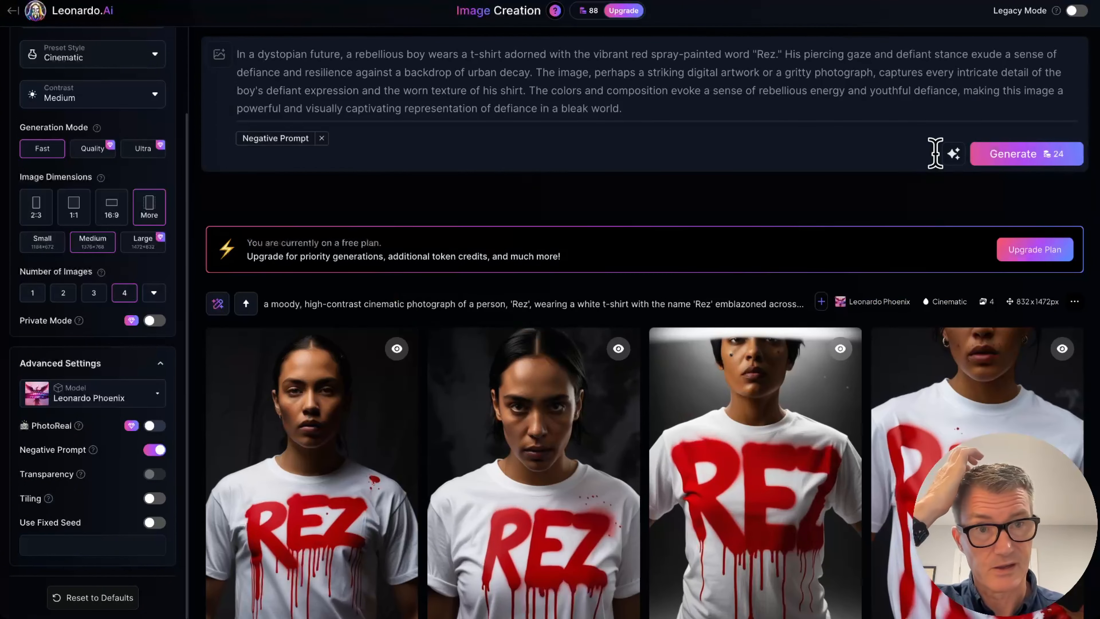
{"action": "left_click", "coordinate": [955, 154]}
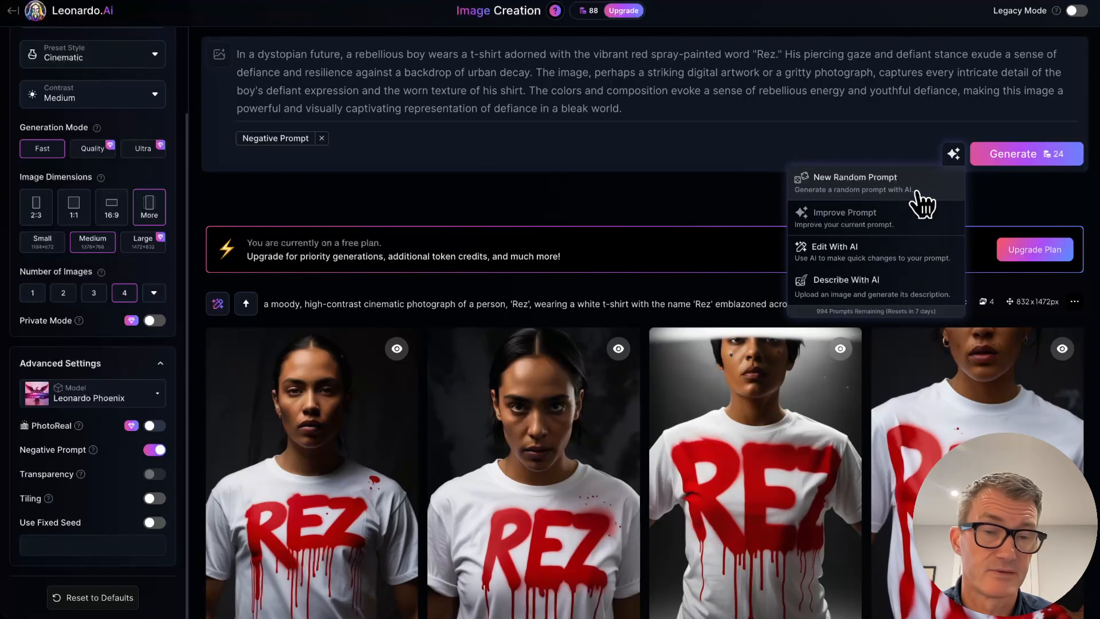
{"action": "left_click", "coordinate": [572, 166]}
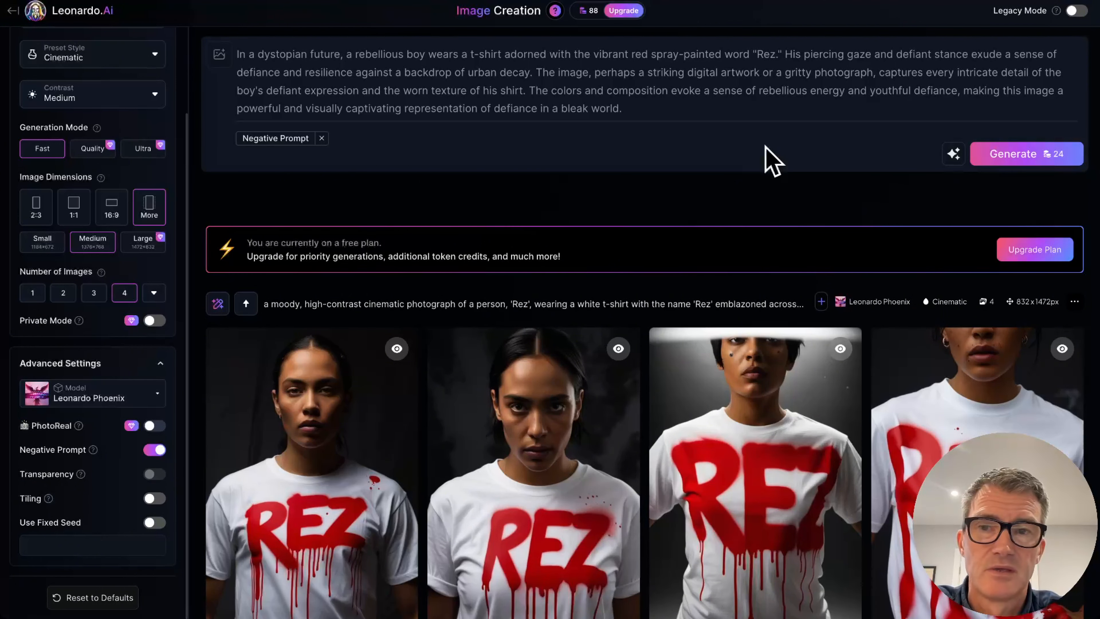
Generate four images from the improved prompt and look over the results above the earlier t-shirt images.
{"action": "left_click", "coordinate": [1027, 161]}
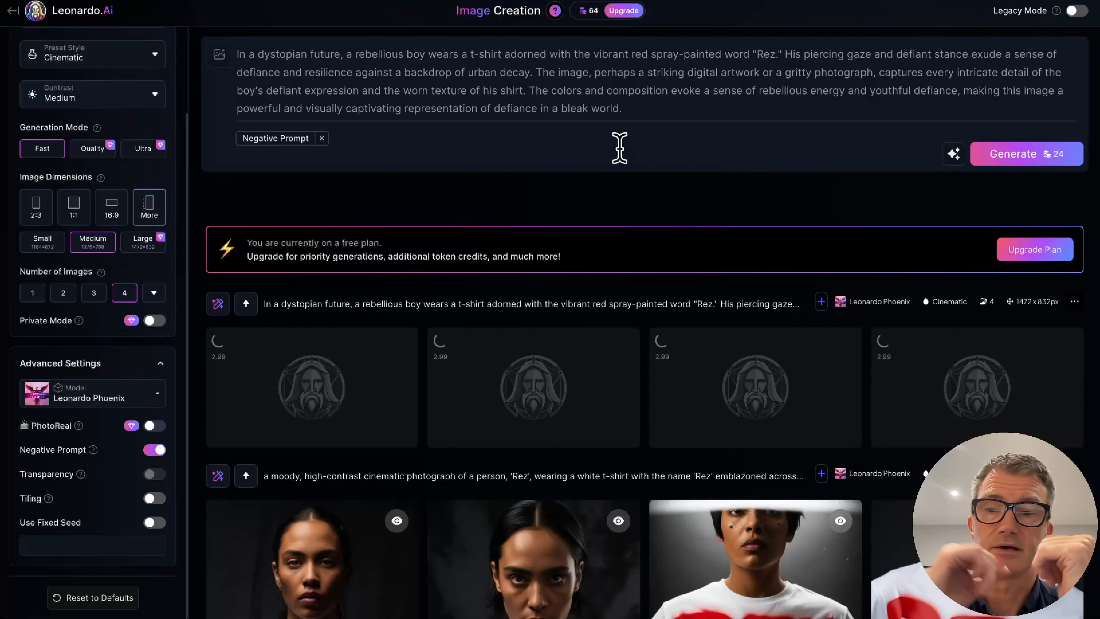
{"action": "scroll", "coordinate": [620, 148], "scroll_direction": "down", "scroll_amount": 4}
{"action": "scroll", "coordinate": [619, 148], "scroll_direction": "up", "scroll_amount": 4}
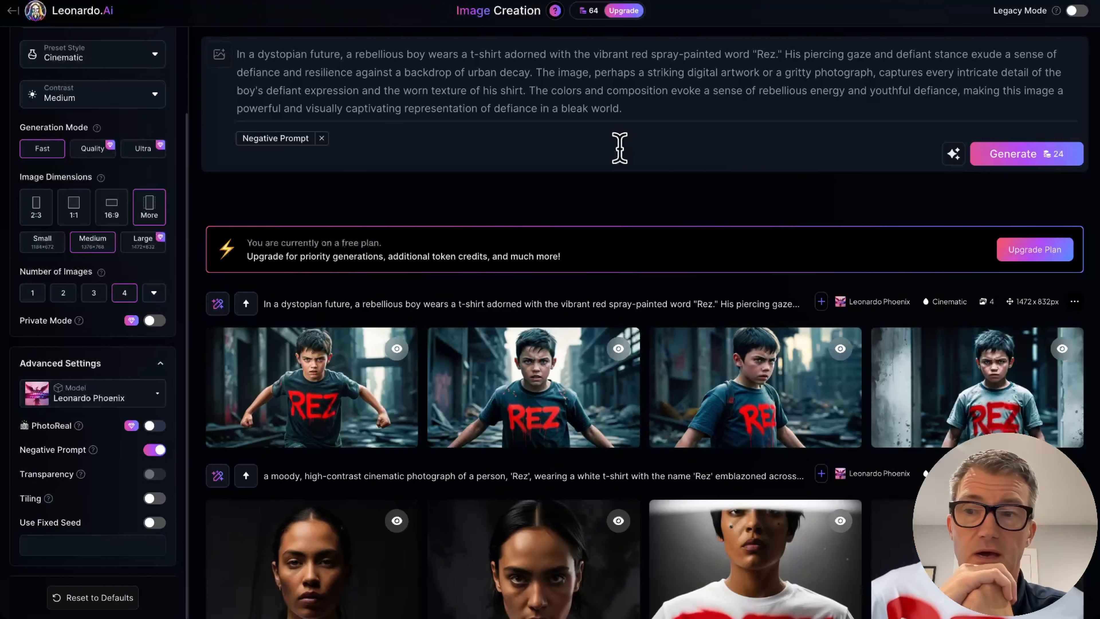
{"action": "scroll", "coordinate": [619, 147], "scroll_direction": "down", "scroll_amount": 3}
{"action": "scroll", "coordinate": [620, 147], "scroll_direction": "up", "scroll_amount": 2}
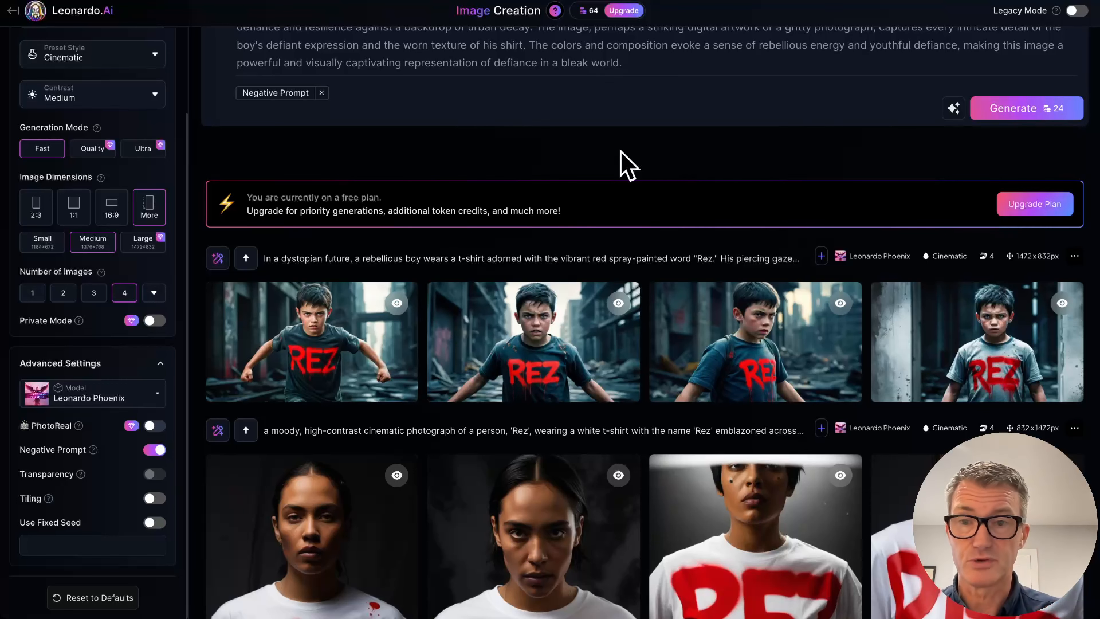
{"action": "scroll", "coordinate": [633, 216], "scroll_direction": "down", "scroll_amount": 4}
{"action": "scroll", "coordinate": [635, 219], "scroll_direction": "up", "scroll_amount": 2}
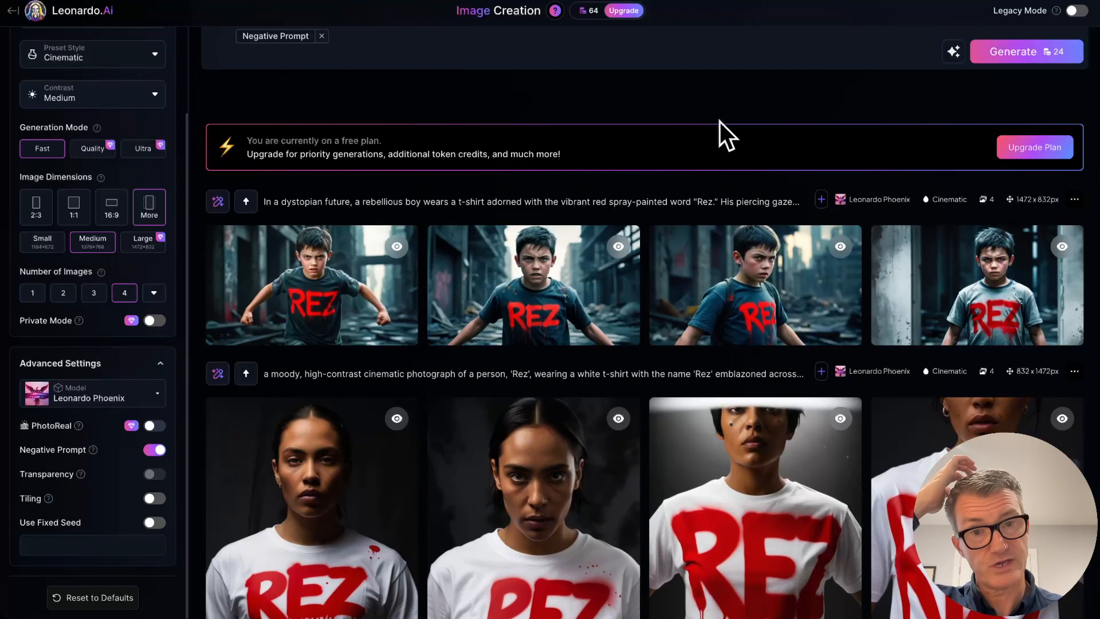
View the newly generated cinematic images of the boy at full size, comparing the third and first ones.
{"action": "left_click", "coordinate": [777, 277]}
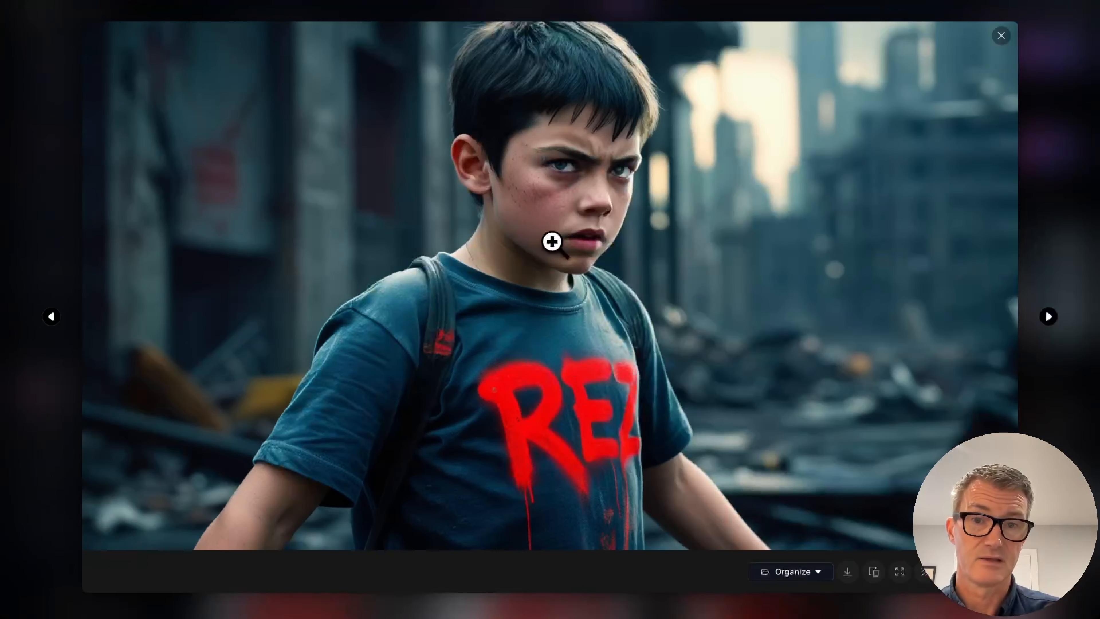
{"action": "left_click", "coordinate": [51, 317]}
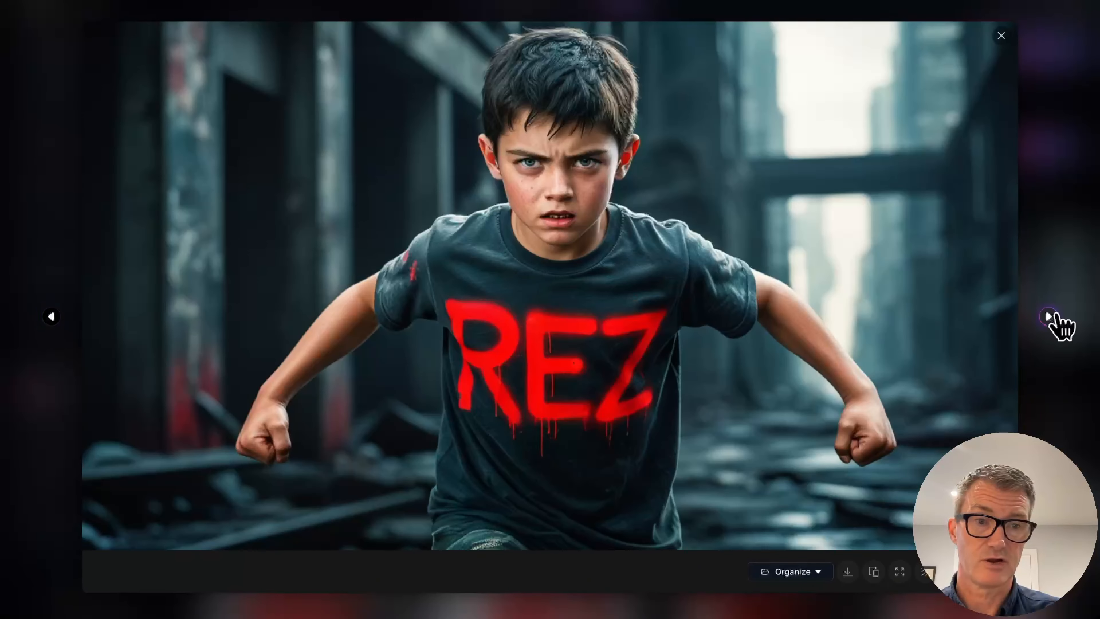
{"action": "left_click", "coordinate": [1049, 318]}
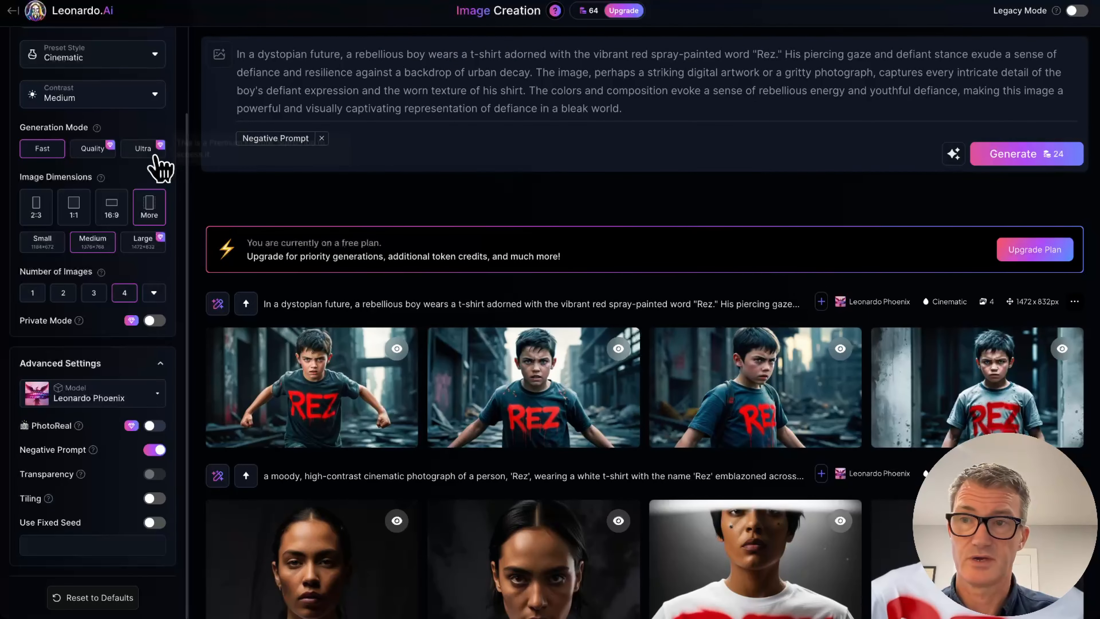
Change the preset style to Portrait and generate four new images from the same dystopian boy prompt.
{"action": "left_click", "coordinate": [149, 55]}
{"action": "scroll", "coordinate": [103, 176], "scroll_direction": "down", "scroll_amount": 5}
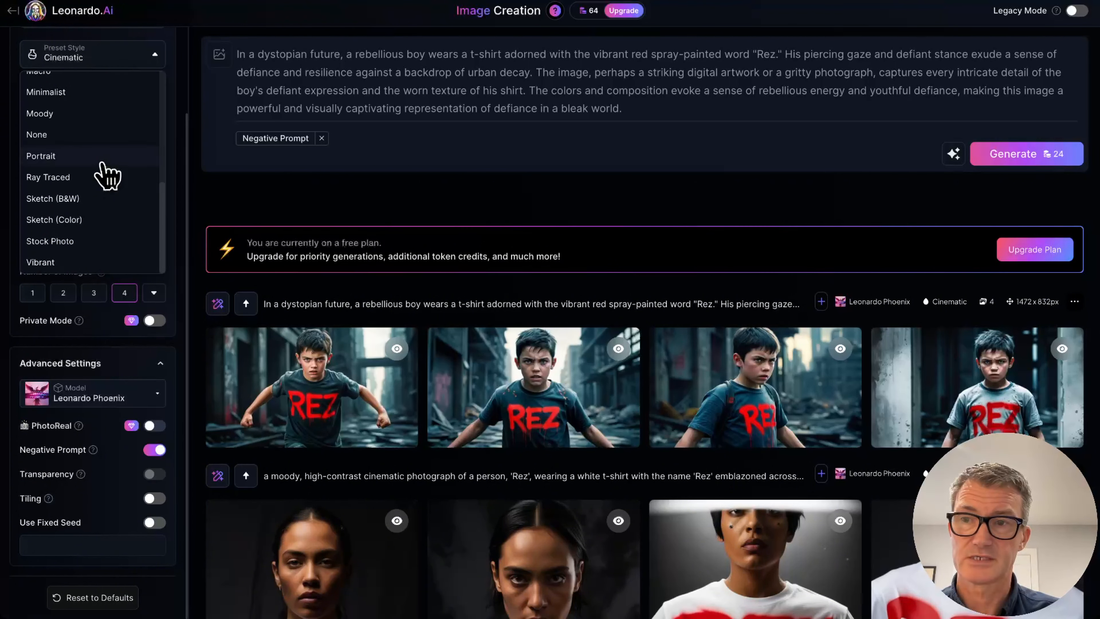
{"action": "scroll", "coordinate": [96, 158], "scroll_direction": "up", "scroll_amount": 1}
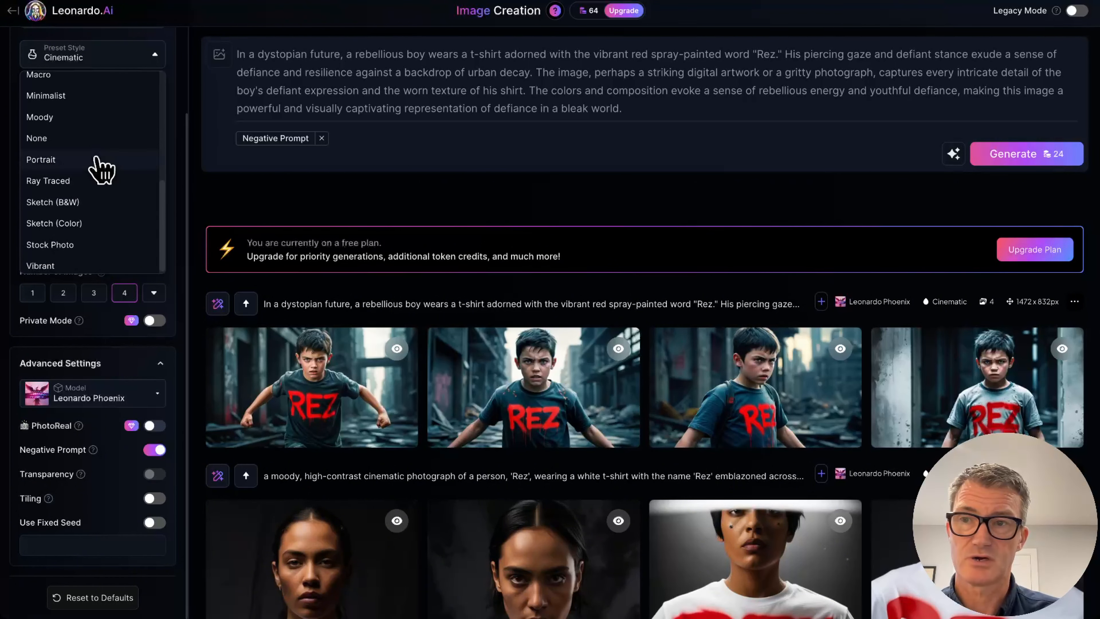
{"action": "left_click", "coordinate": [96, 159]}
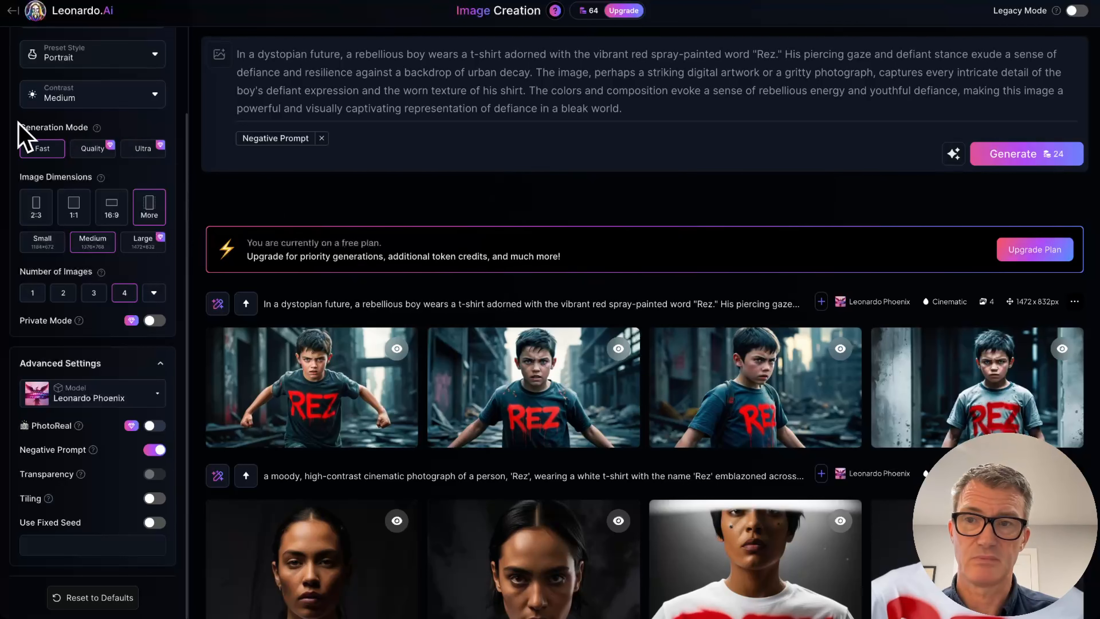
{"action": "left_click", "coordinate": [1022, 157]}
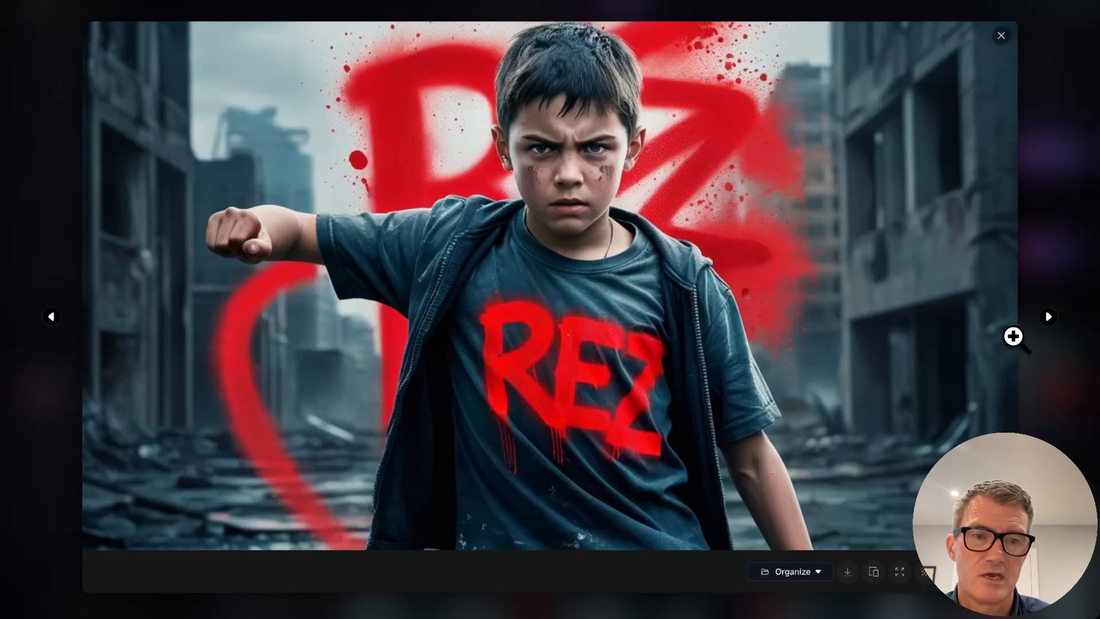
Look through the Portrait-style images at full size and compare them with the earlier generations in the feed.
{"action": "left_click", "coordinate": [1053, 319]}
{"action": "left_click", "coordinate": [1053, 320]}
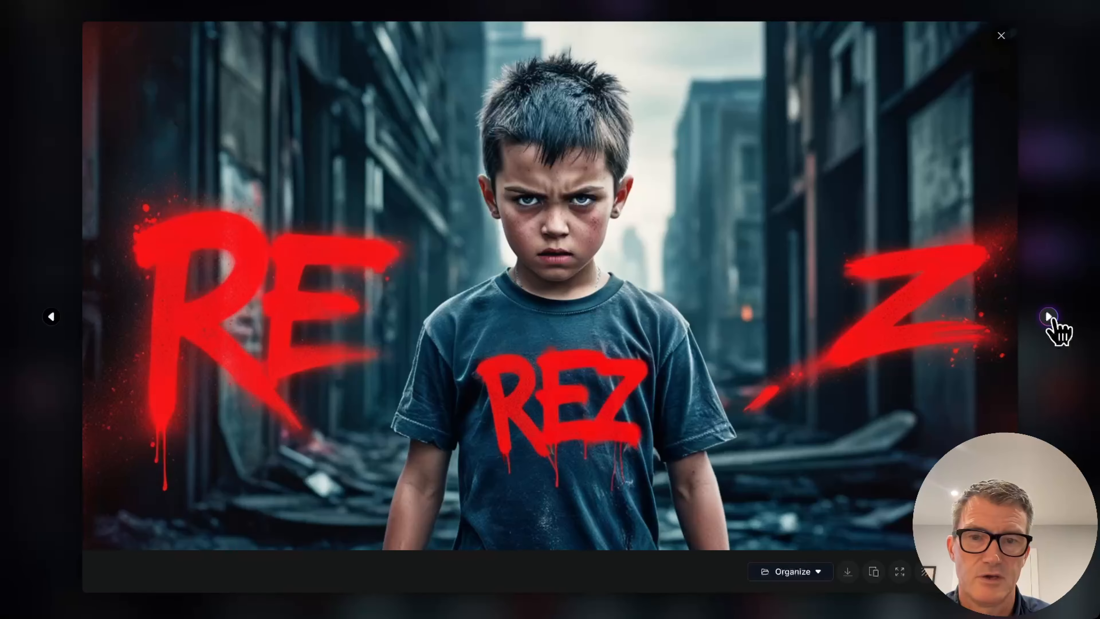
{"action": "left_click", "coordinate": [1052, 320]}
{"action": "left_click", "coordinate": [1001, 37]}
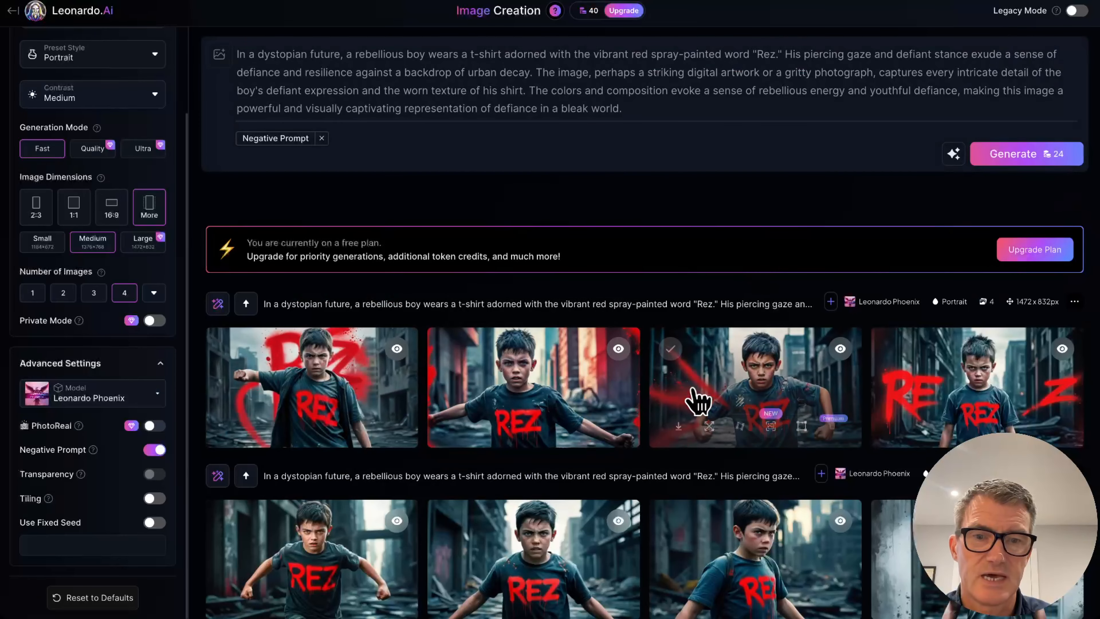
{"action": "scroll", "coordinate": [695, 399], "scroll_direction": "down", "scroll_amount": 8}
{"action": "scroll", "coordinate": [695, 397], "scroll_direction": "up", "scroll_amount": 10}
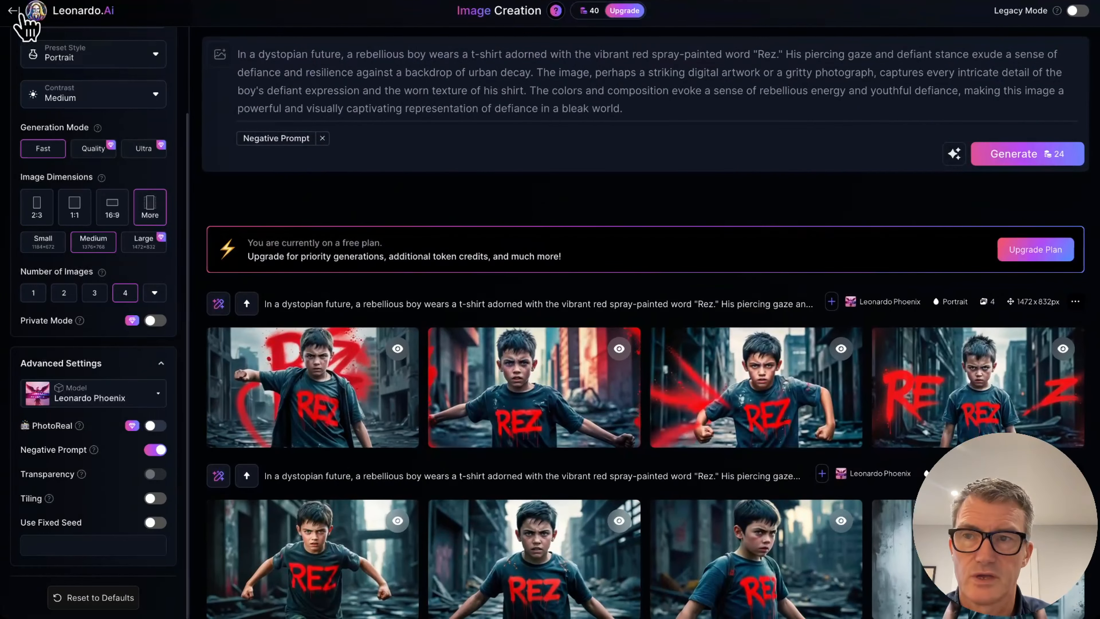
Return to the home page and inspect the community image of the woman in a leather jacket with its prompt details.
{"action": "left_click", "coordinate": [19, 14]}
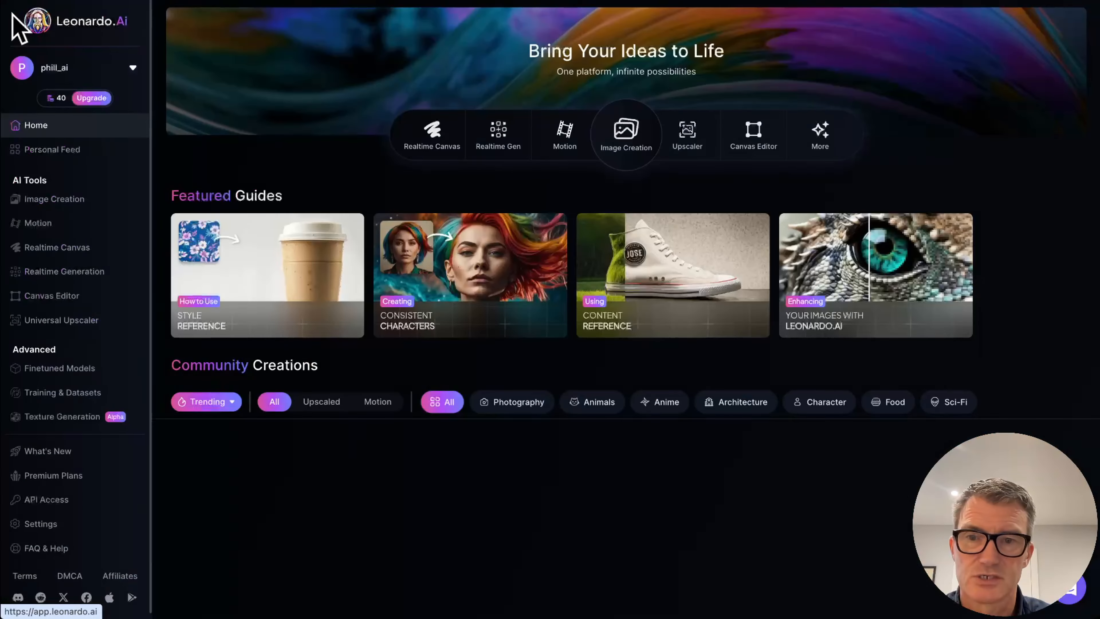
{"action": "scroll", "coordinate": [588, 507], "scroll_direction": "down", "scroll_amount": 10}
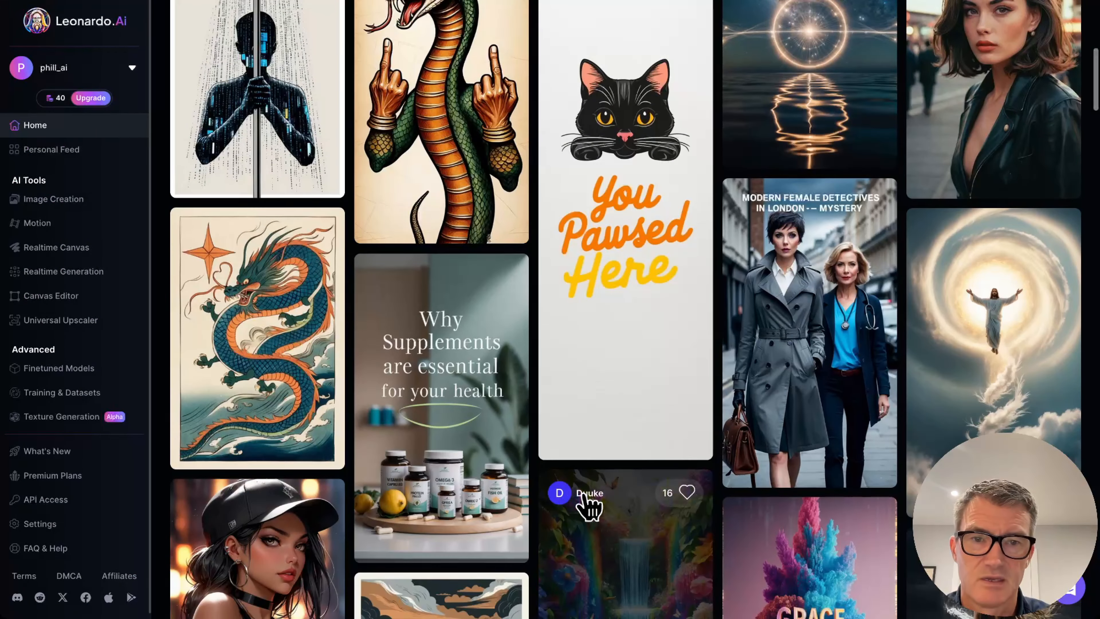
{"action": "left_click", "coordinate": [991, 79]}
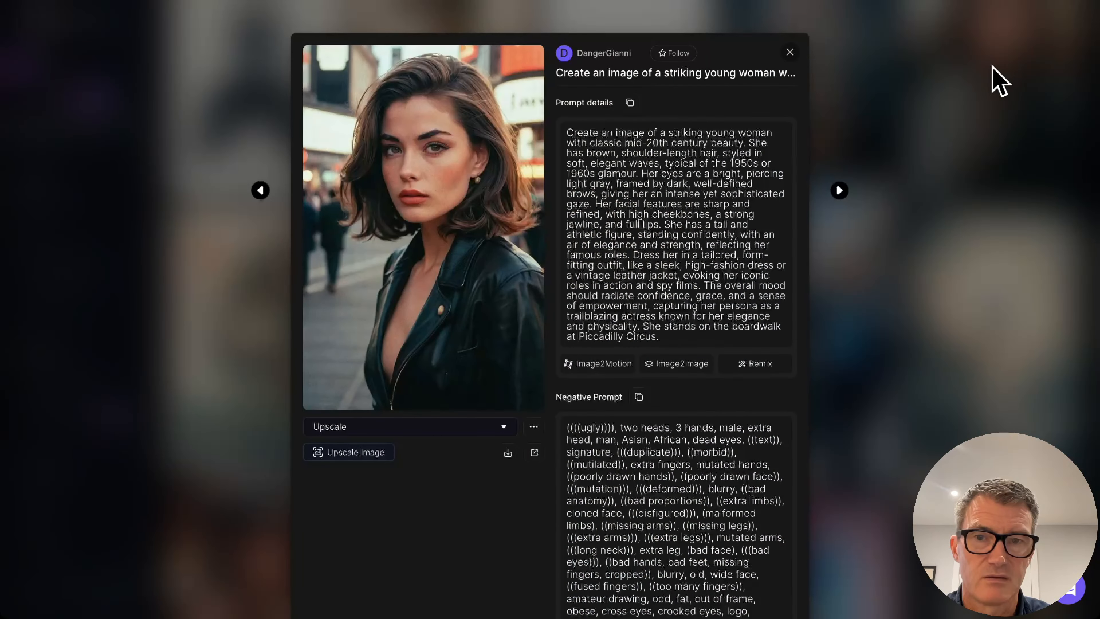
{"action": "left_click", "coordinate": [412, 214]}
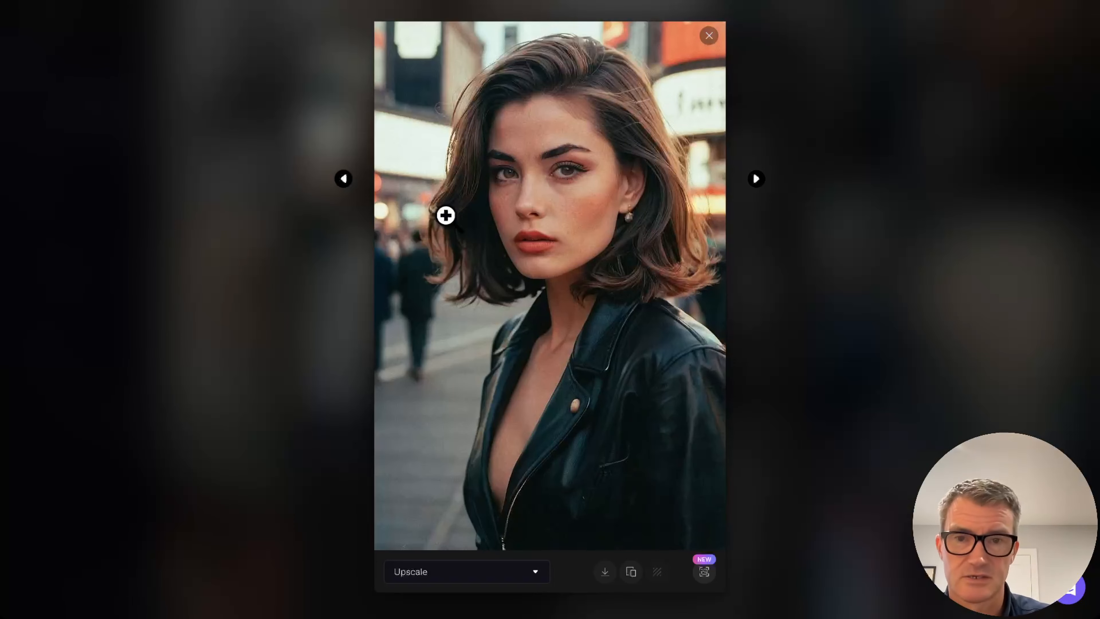
{"action": "left_click", "coordinate": [708, 34]}
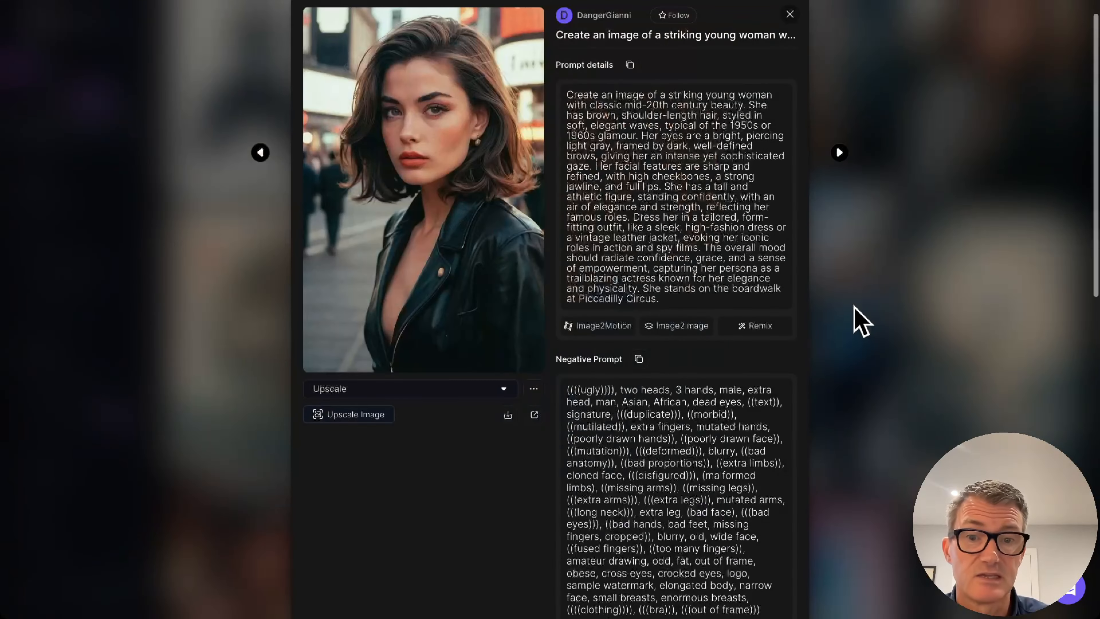
{"action": "left_click", "coordinate": [781, 3]}
Browse further through the community creations and review the prompt and settings of the skincare product advertisement image.
{"action": "scroll", "coordinate": [706, 347], "scroll_direction": "down", "scroll_amount": 10}
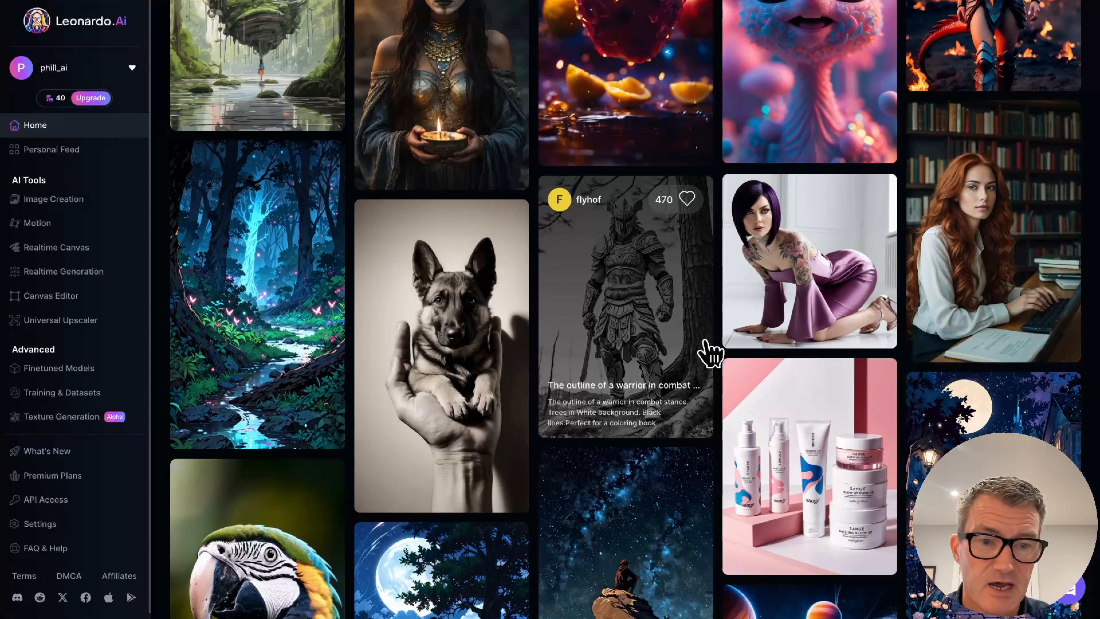
{"action": "left_click", "coordinate": [811, 437]}
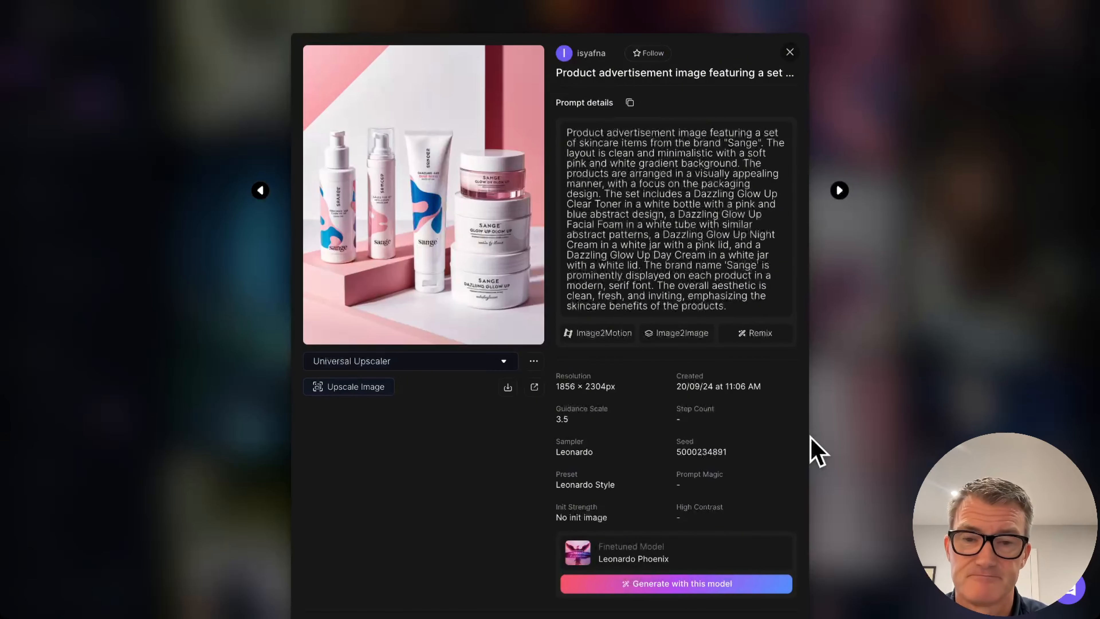
{"action": "left_click", "coordinate": [789, 53]}
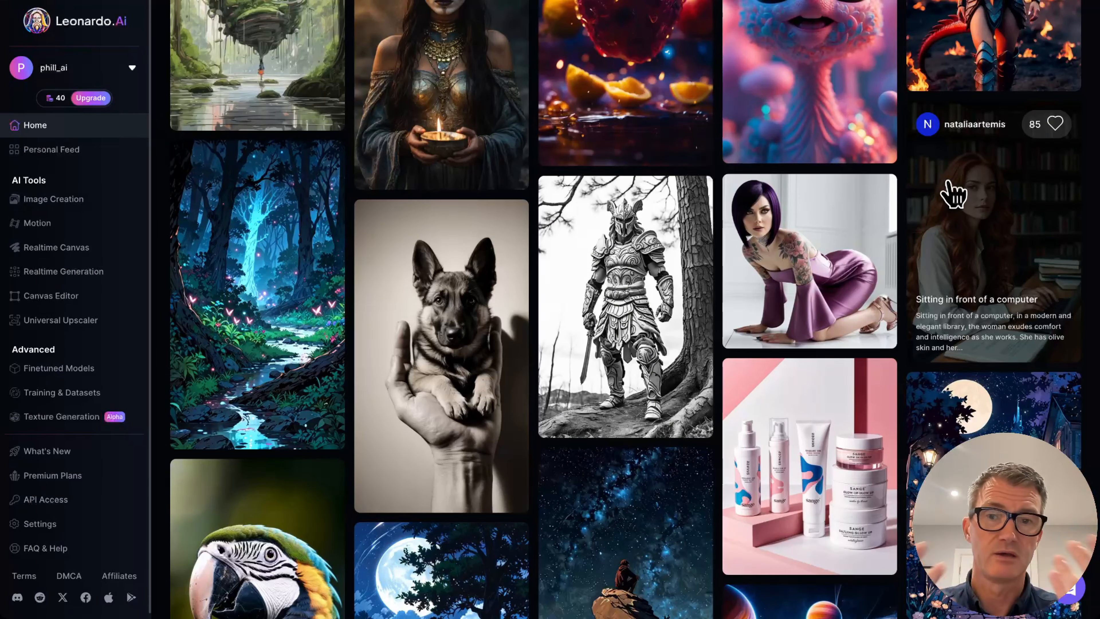
Open the community image of the sliced pork tenderloin and examine its full prompt text.
{"action": "scroll", "coordinate": [685, 380], "scroll_direction": "down", "scroll_amount": 6}
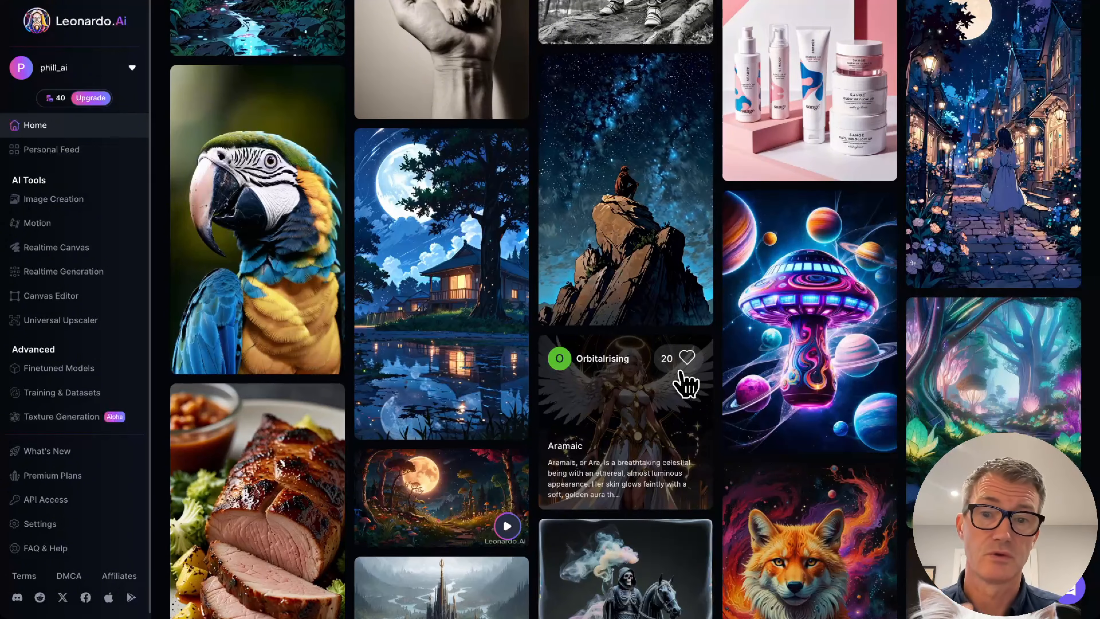
{"action": "scroll", "coordinate": [686, 384], "scroll_direction": "down", "scroll_amount": 3}
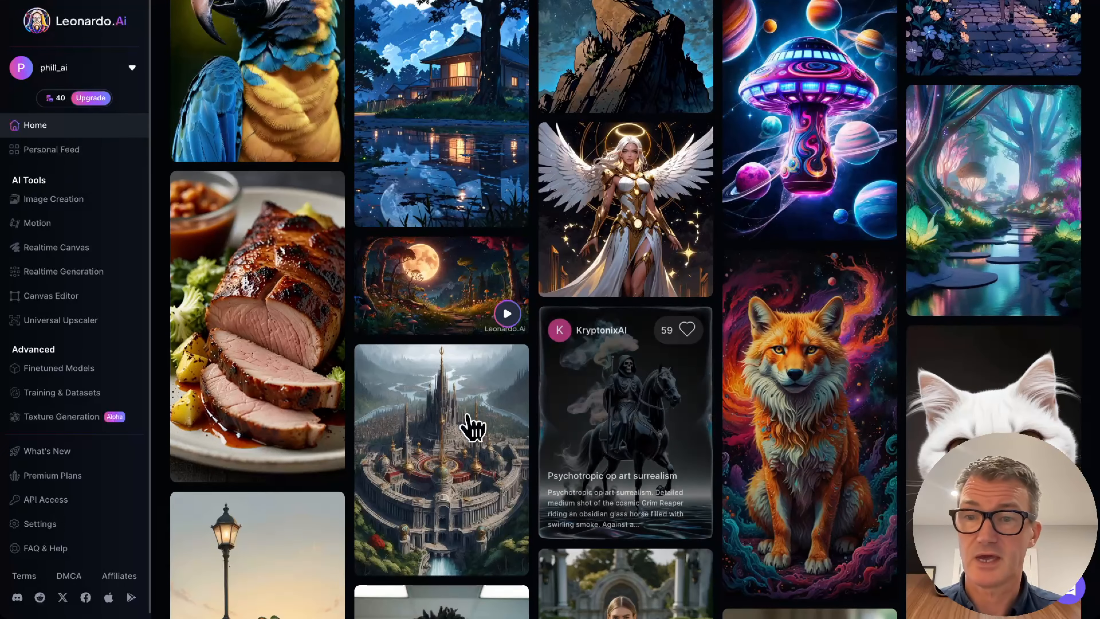
{"action": "left_click", "coordinate": [333, 438]}
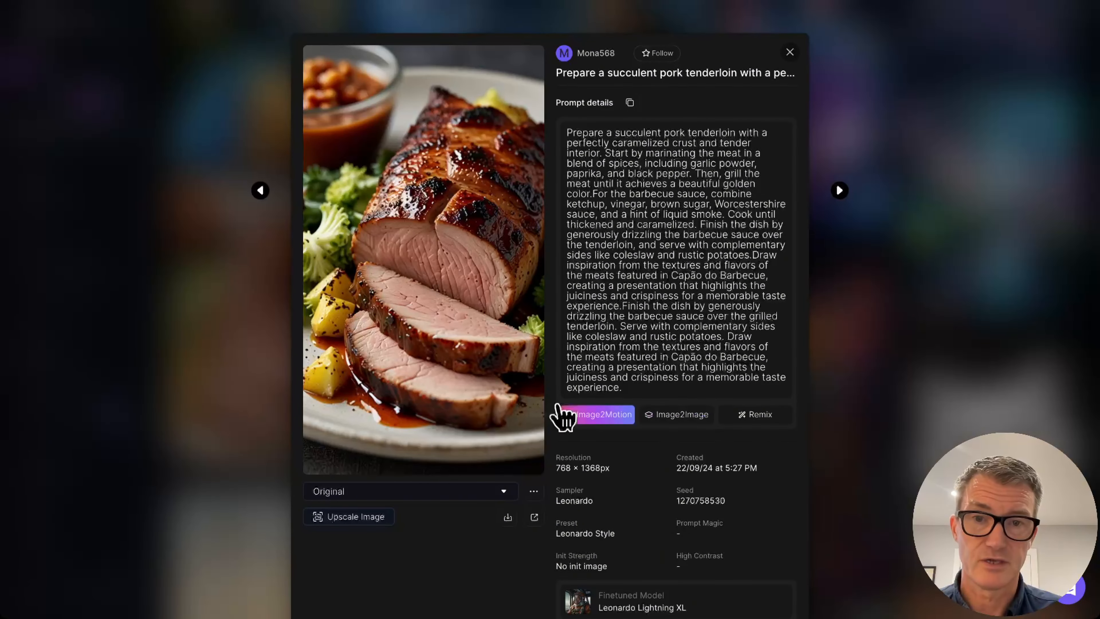
{"action": "scroll", "coordinate": [699, 362], "scroll_direction": "down", "scroll_amount": 3}
{"action": "scroll", "coordinate": [700, 362], "scroll_direction": "up", "scroll_amount": 3}
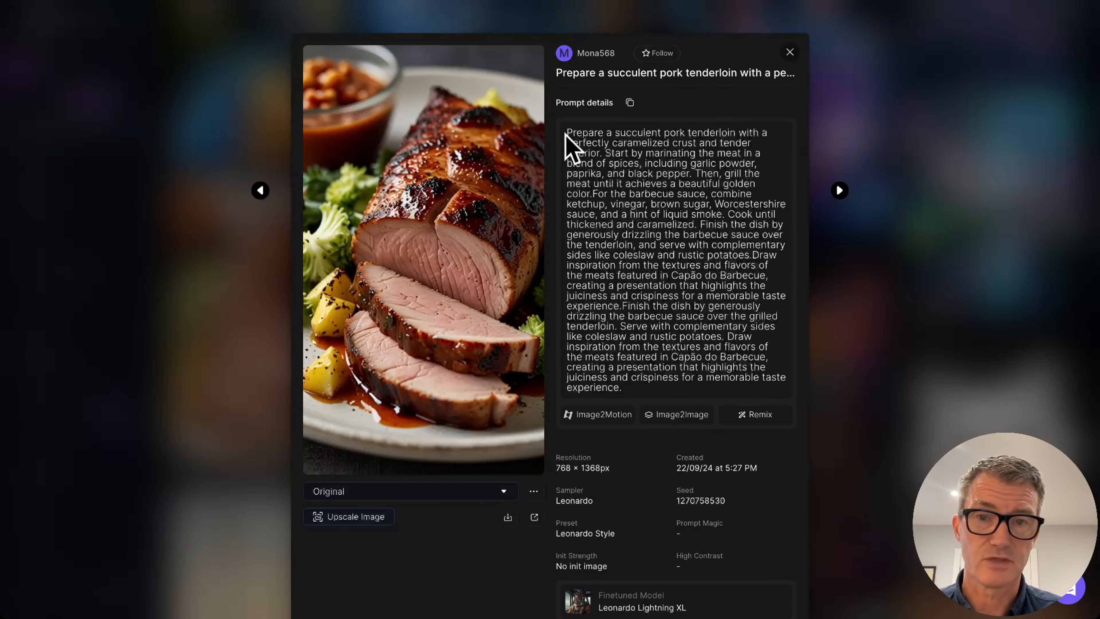
{"action": "left_click_drag", "start_coordinate": [573, 145], "coordinate": [686, 395]}
{"action": "left_click", "coordinate": [662, 392]}
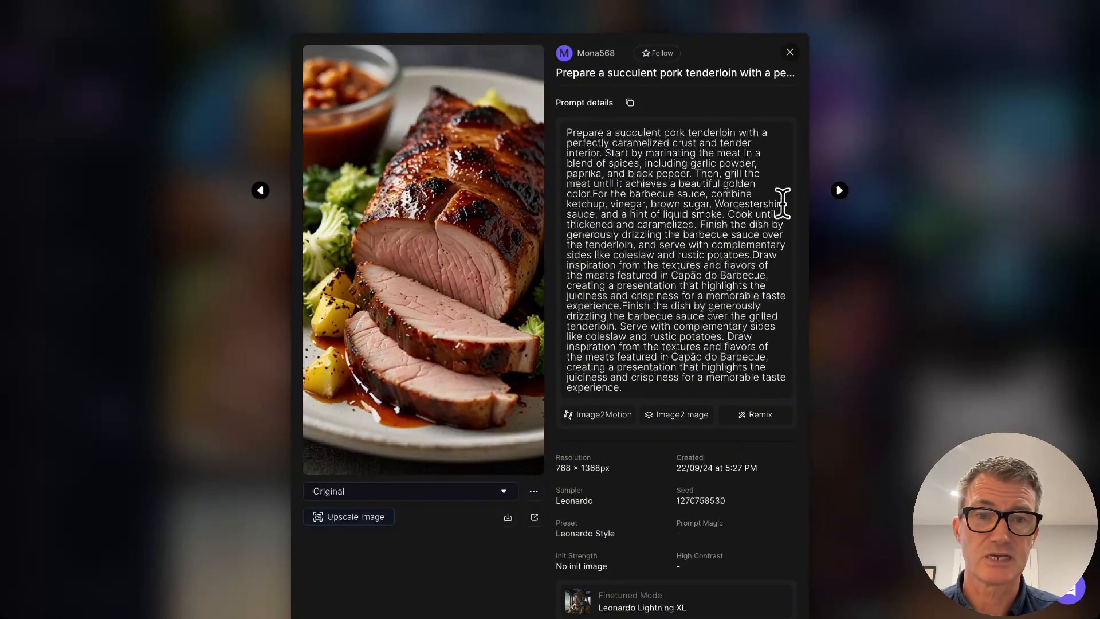
Check the neighbouring mystical forest creation, return to the pork tenderloin image and look over its related images.
{"action": "left_click", "coordinate": [840, 190]}
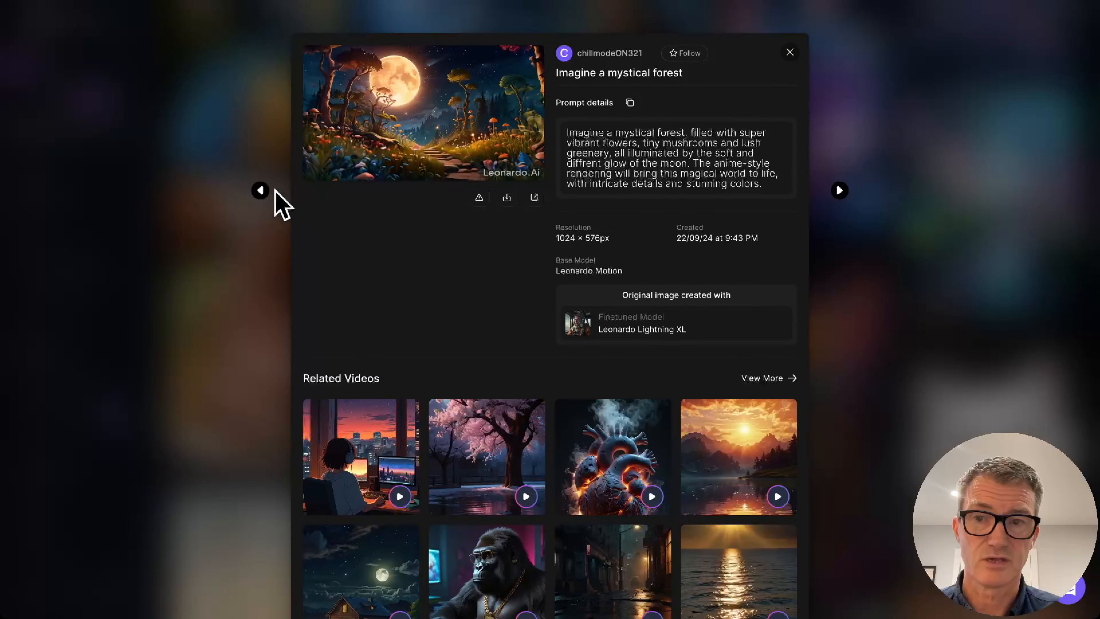
{"action": "left_click", "coordinate": [261, 193]}
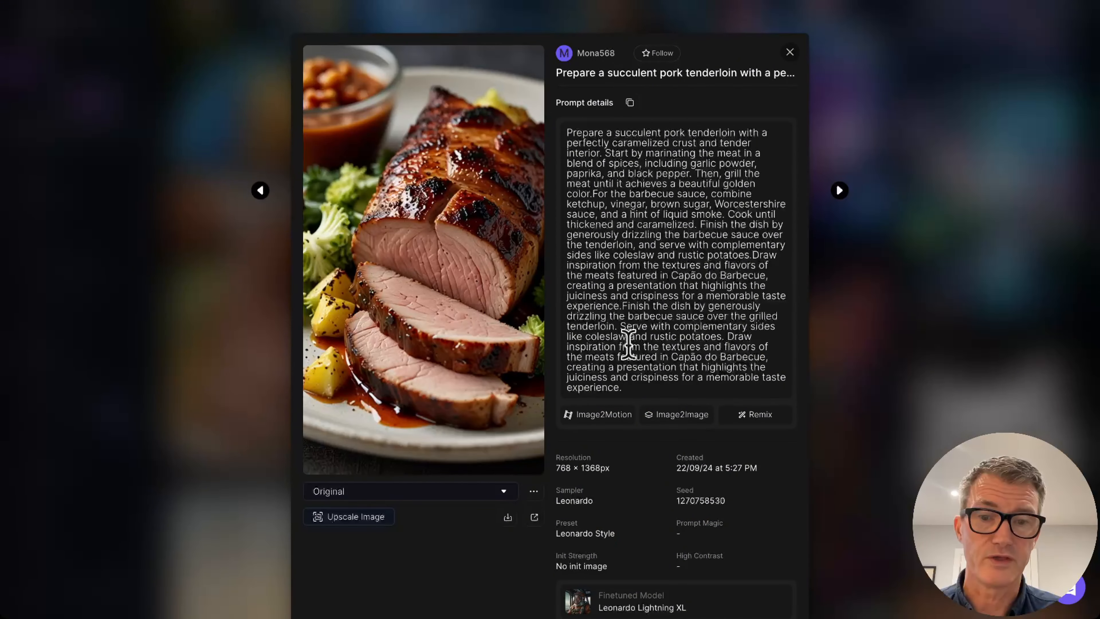
{"action": "scroll", "coordinate": [438, 408], "scroll_direction": "down", "scroll_amount": 10}
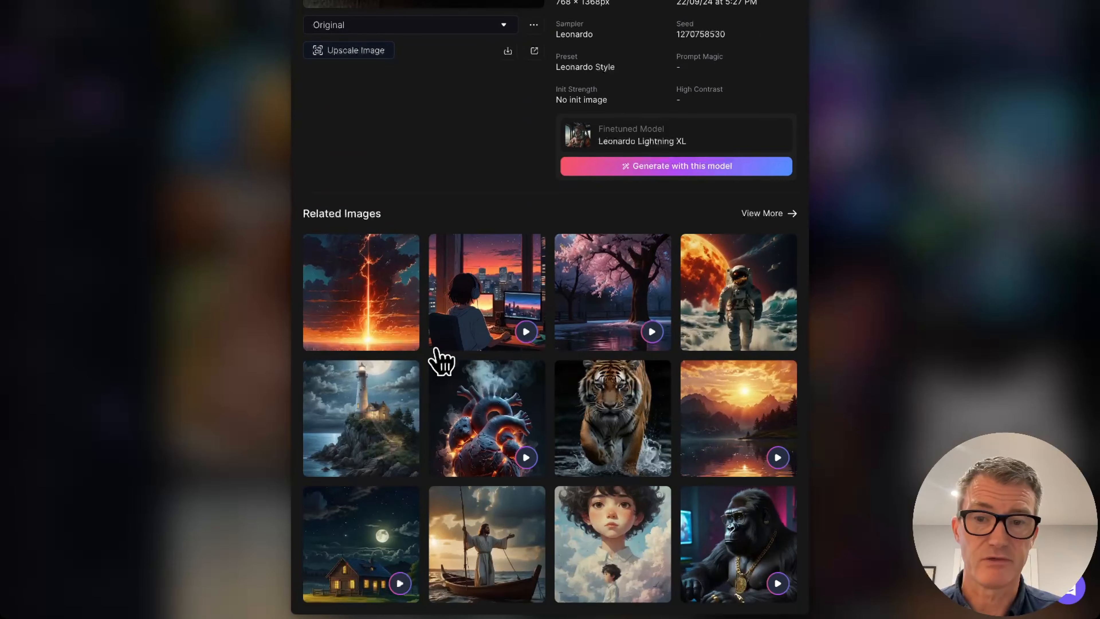
{"action": "scroll", "coordinate": [438, 361], "scroll_direction": "up", "scroll_amount": 10}
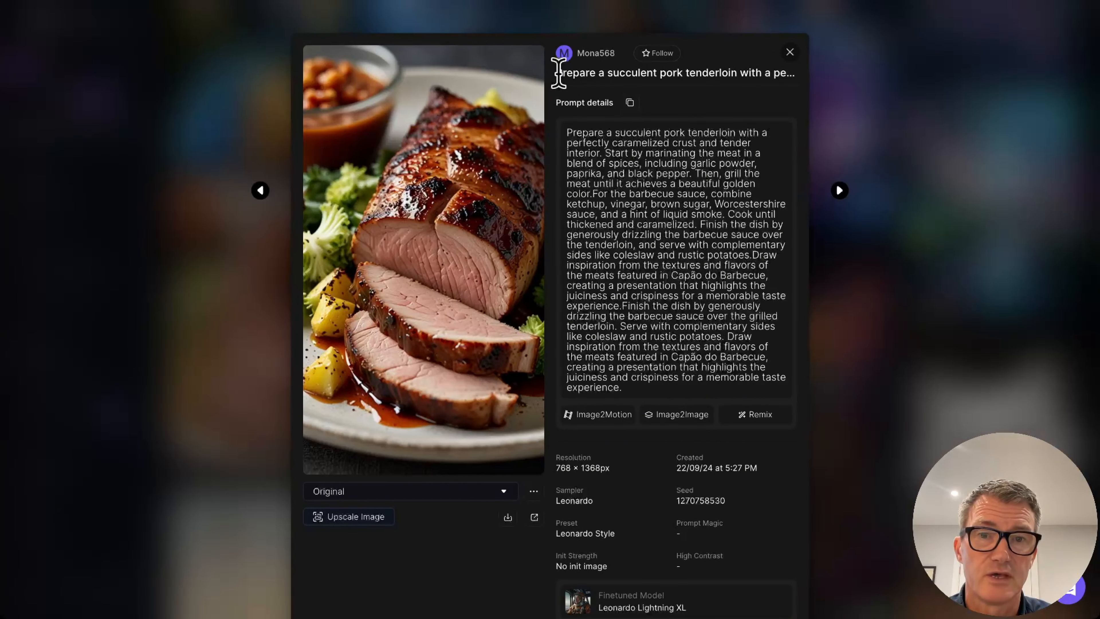
Examine the pork tenderloin image's title, prompt copy and Remix options, and generation settings, highlighting its title and seed.
{"action": "left_click_drag", "start_coordinate": [558, 73], "coordinate": [772, 72]}
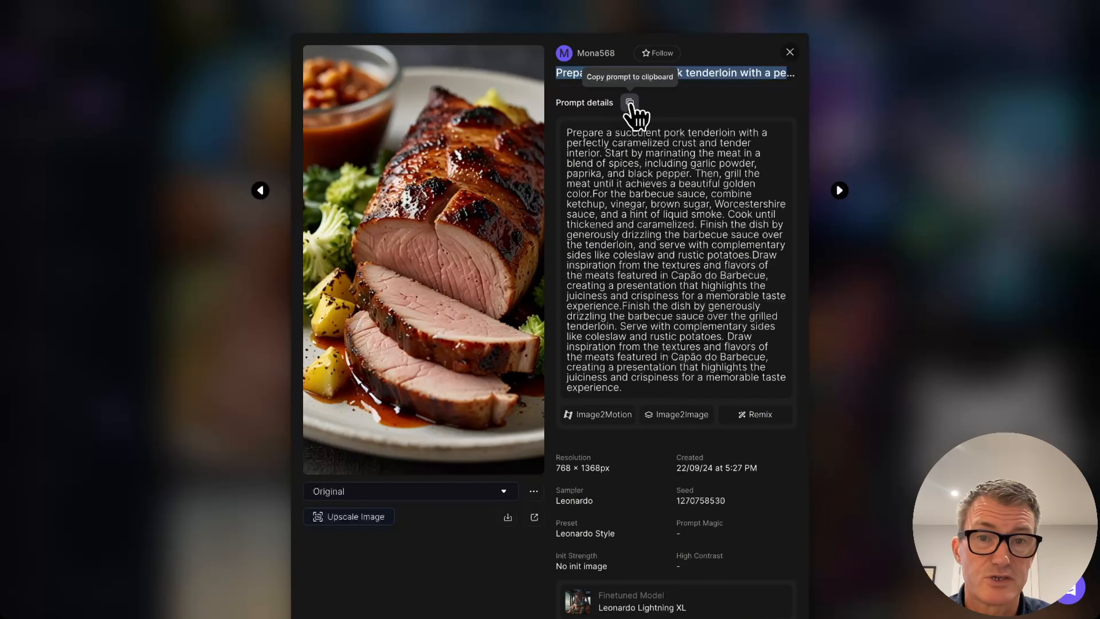
{"action": "scroll", "coordinate": [697, 312], "scroll_direction": "down", "scroll_amount": 3}
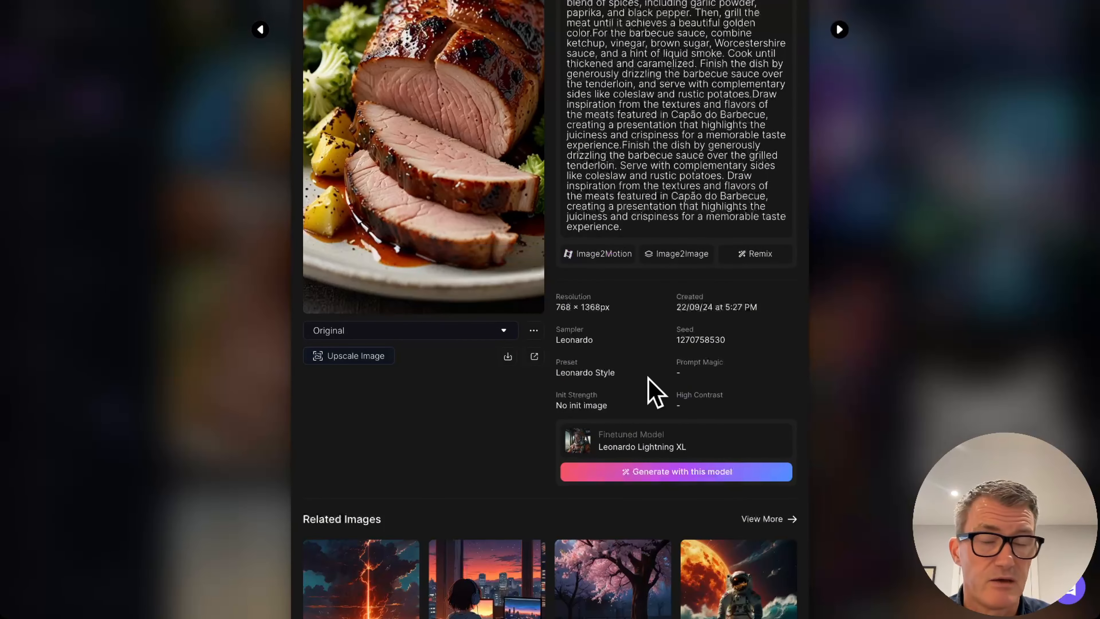
{"action": "scroll", "coordinate": [654, 390], "scroll_direction": "up", "scroll_amount": 3}
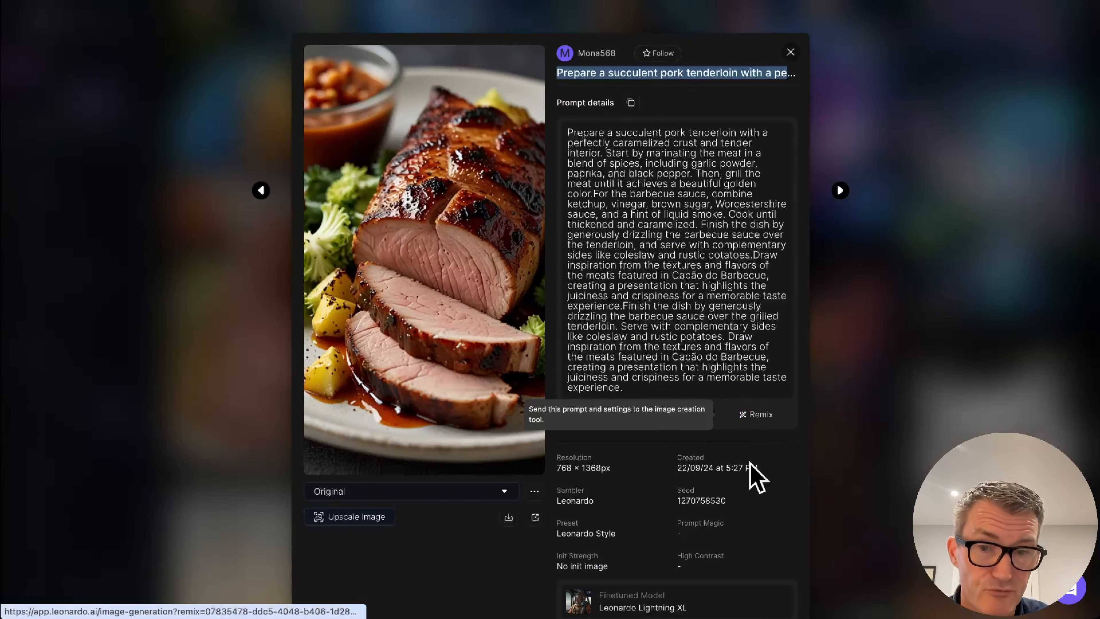
{"action": "scroll", "coordinate": [640, 479], "scroll_direction": "down", "scroll_amount": 4}
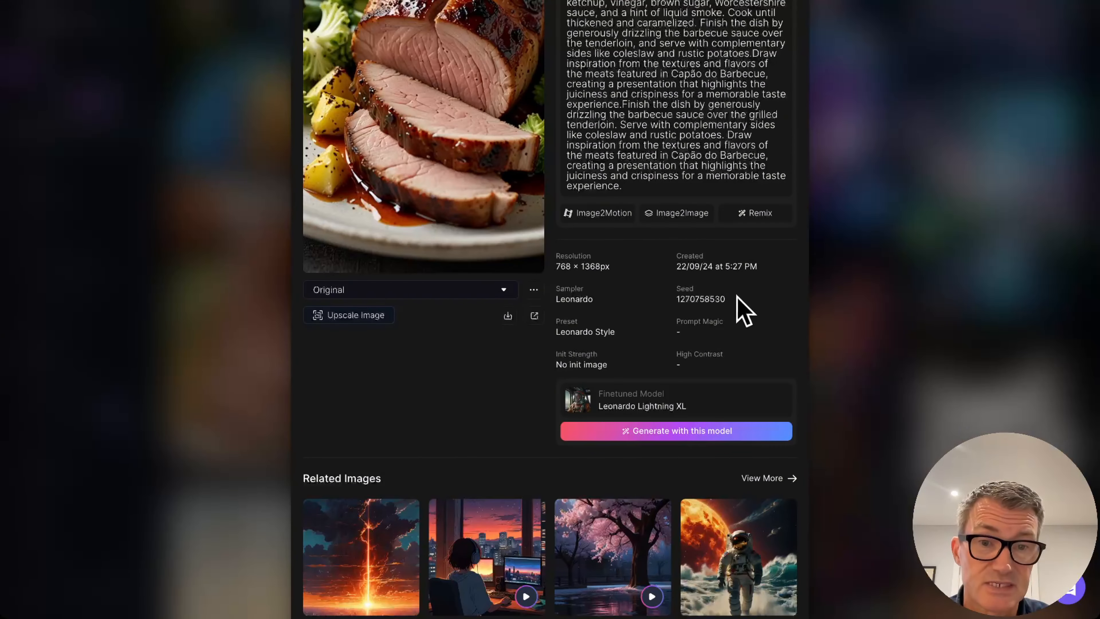
{"action": "left_click_drag", "start_coordinate": [727, 301], "coordinate": [689, 300]}
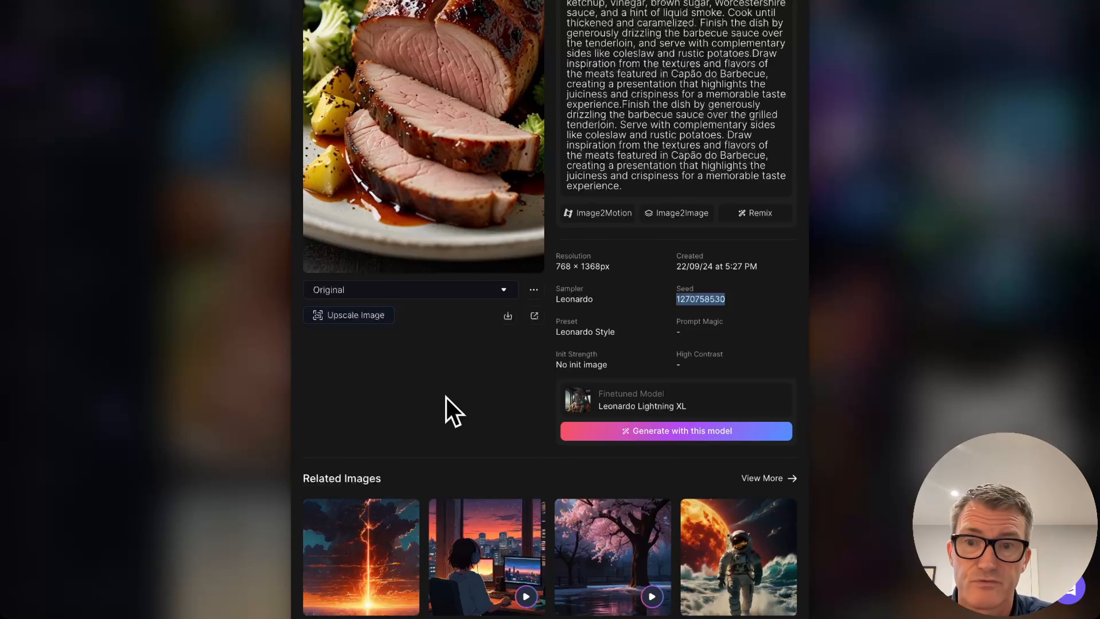
Show the available versions of the pork tenderloin image and move on to the mystical forest creation.
{"action": "scroll", "coordinate": [454, 408], "scroll_direction": "up", "scroll_amount": 5}
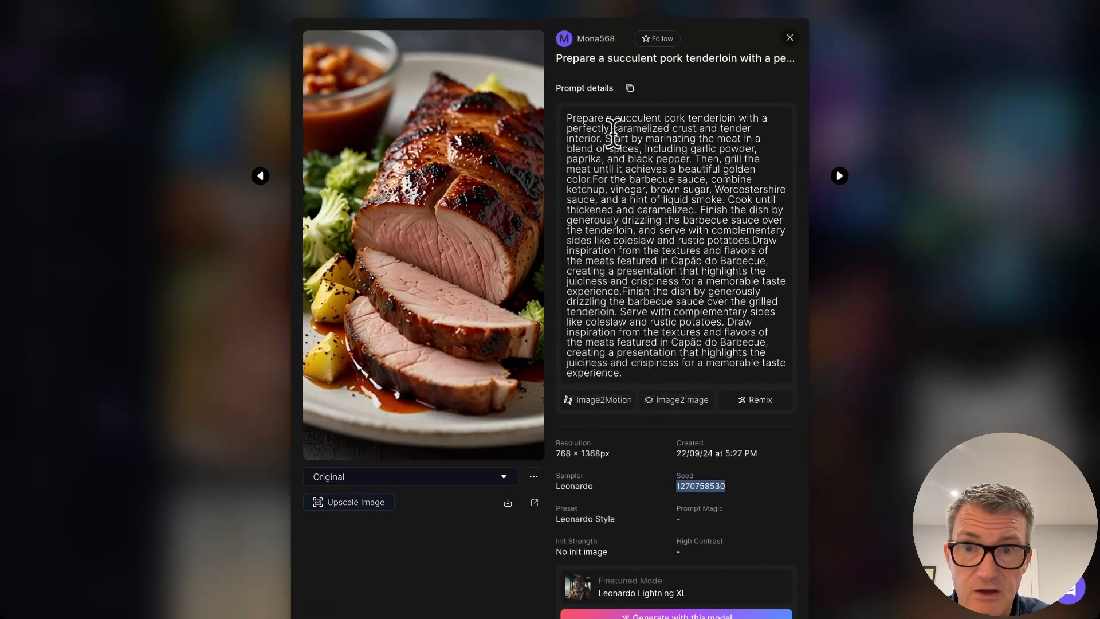
{"action": "left_click", "coordinate": [504, 478]}
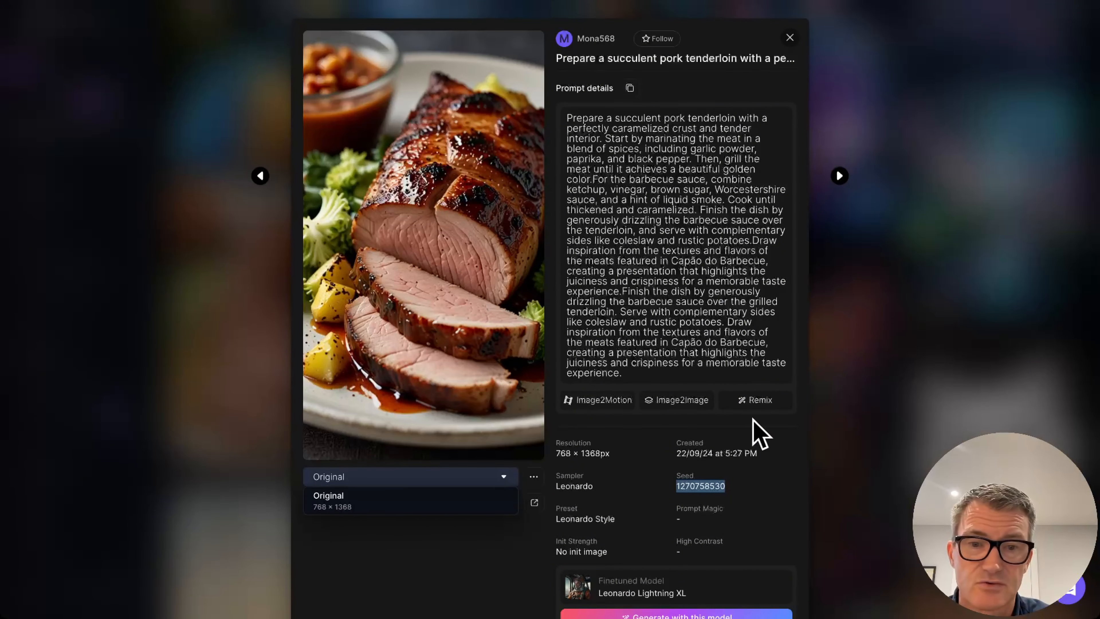
{"action": "left_click", "coordinate": [839, 175]}
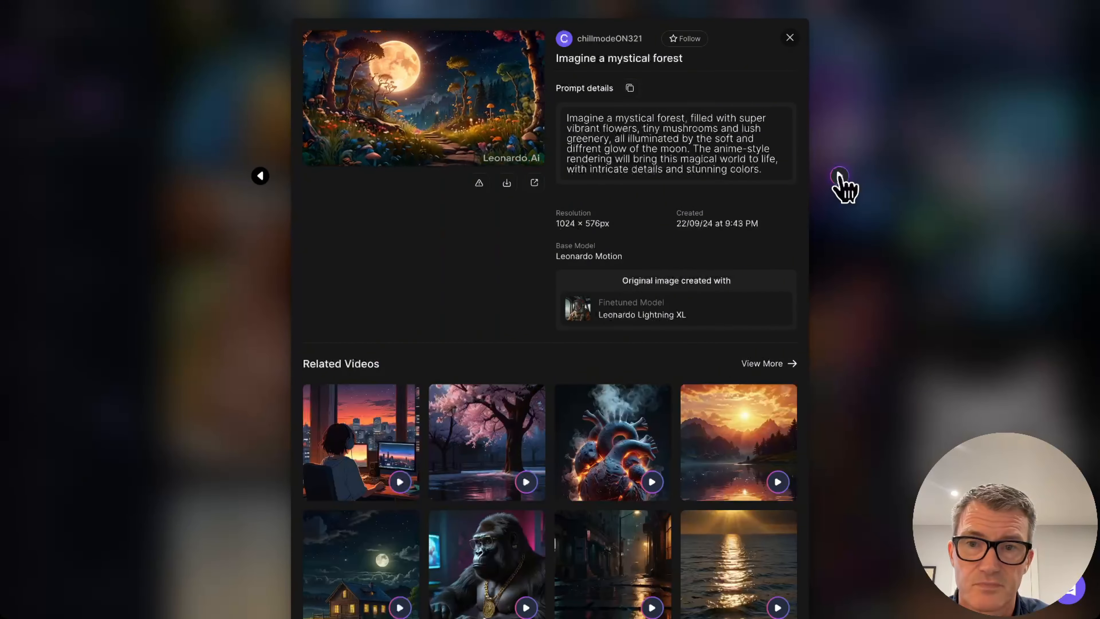
Move on to the skincare product advertisement creation and compare its Original version with the Universal Upscaler version.
{"action": "left_click", "coordinate": [839, 176]}
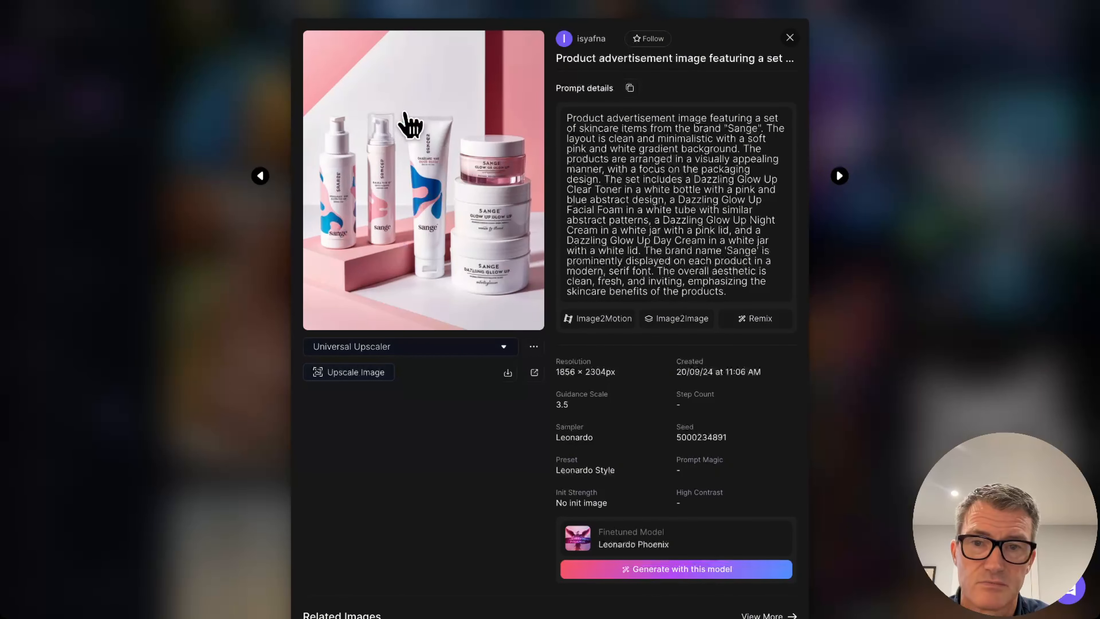
{"action": "left_click", "coordinate": [503, 347]}
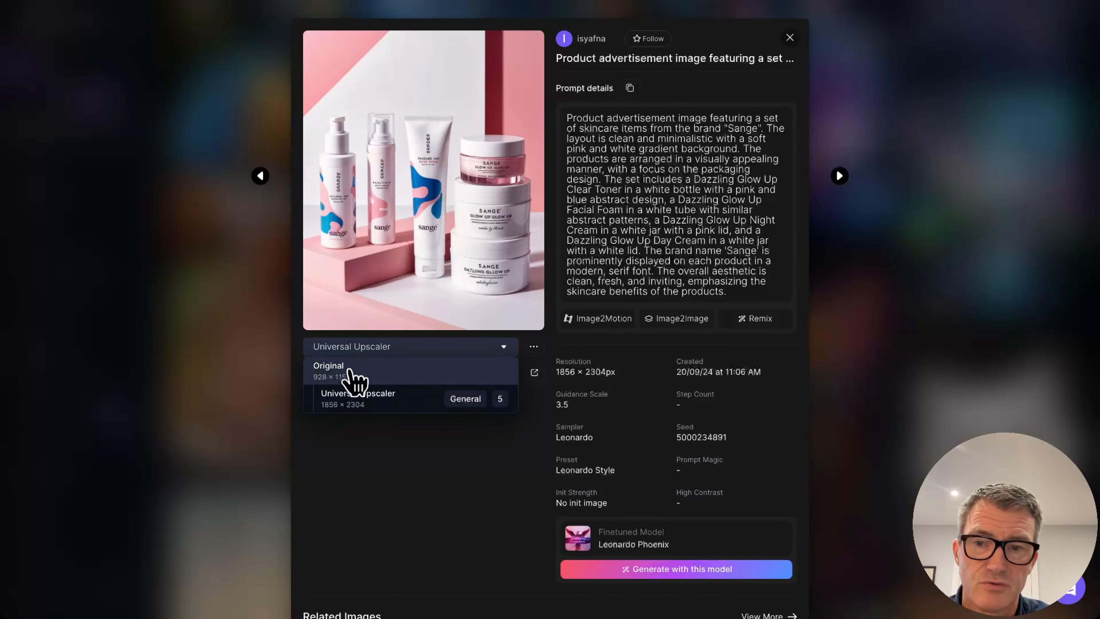
{"action": "left_click", "coordinate": [333, 370]}
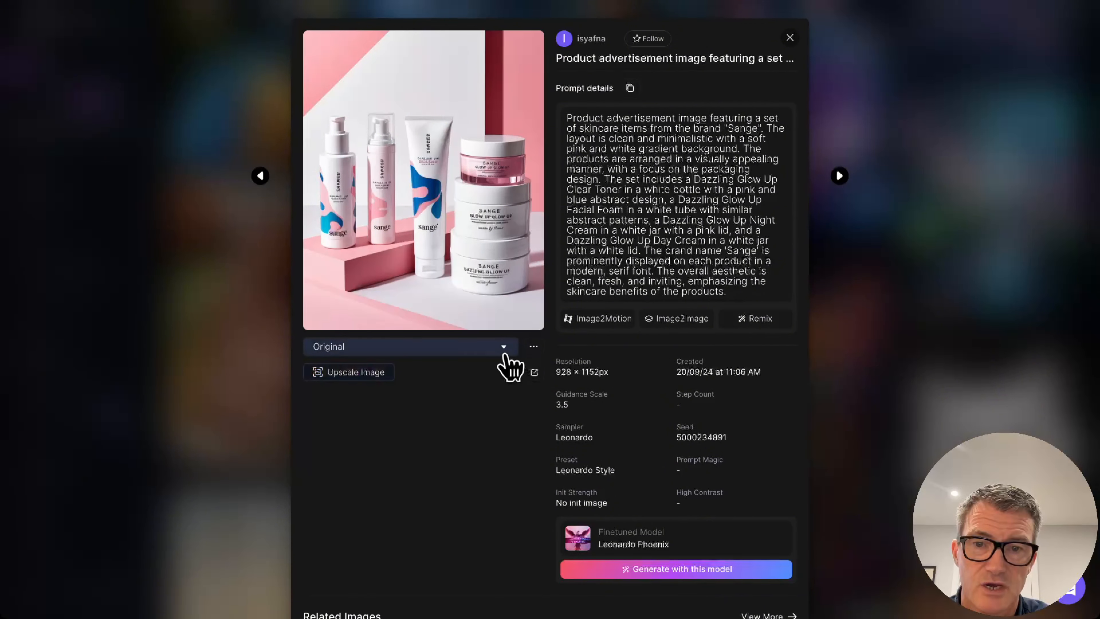
{"action": "left_click", "coordinate": [504, 349]}
{"action": "left_click", "coordinate": [381, 395]}
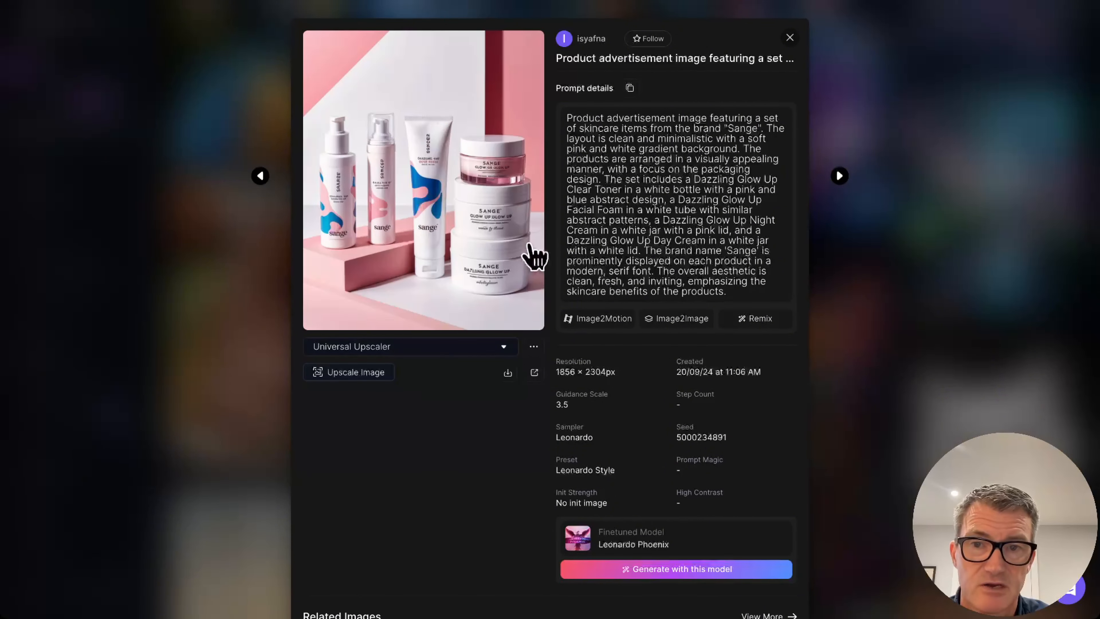
Open the skincare product image in the enlarged view and show its Original version there.
{"action": "left_click", "coordinate": [431, 182]}
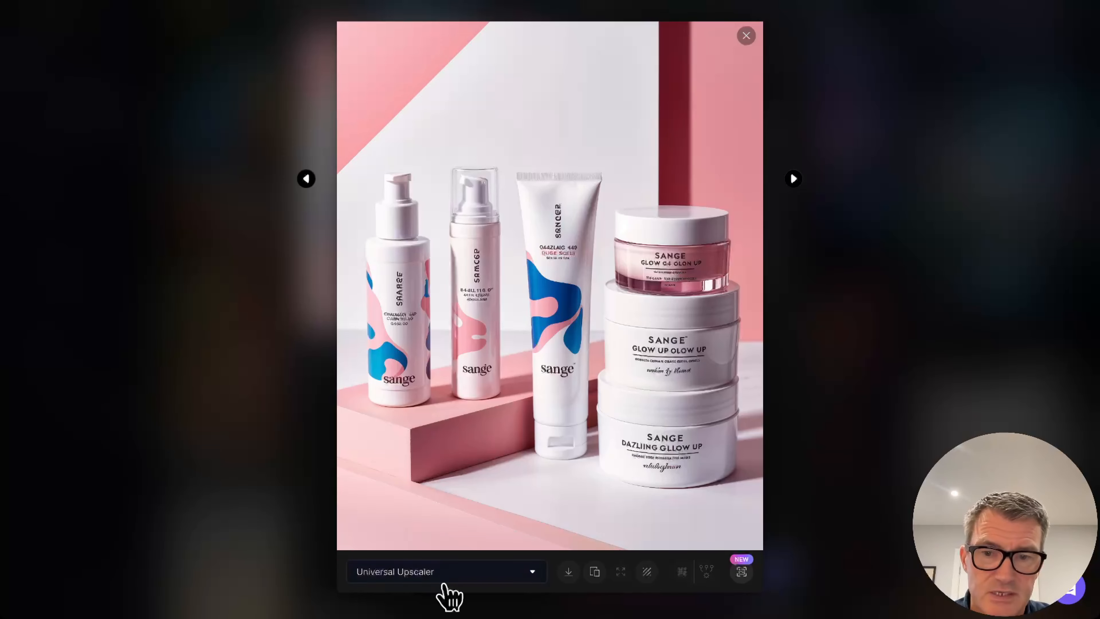
{"action": "left_click", "coordinate": [441, 574]}
{"action": "left_click", "coordinate": [392, 517]}
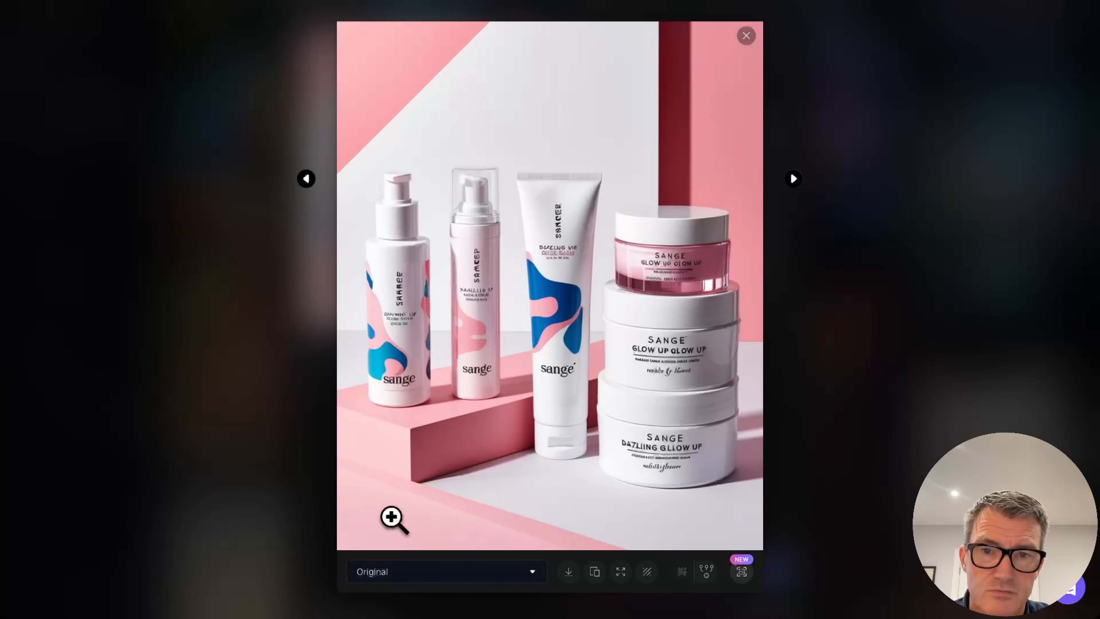